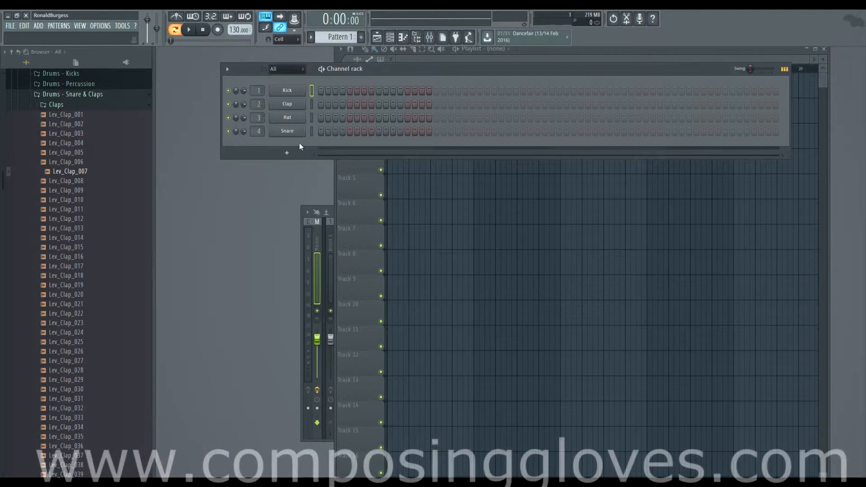
Step: Reposition the channel rack and open the list of plugins for adding a new channel
{"action": "mouse_move", "coordinate": [447, 67]}
{"action": "left_mouse_down"}
{"action": "mouse_move", "coordinate": [439, 64]}
{"action": "mouse_move", "coordinate": [446, 72]}
{"action": "left_mouse_up"}
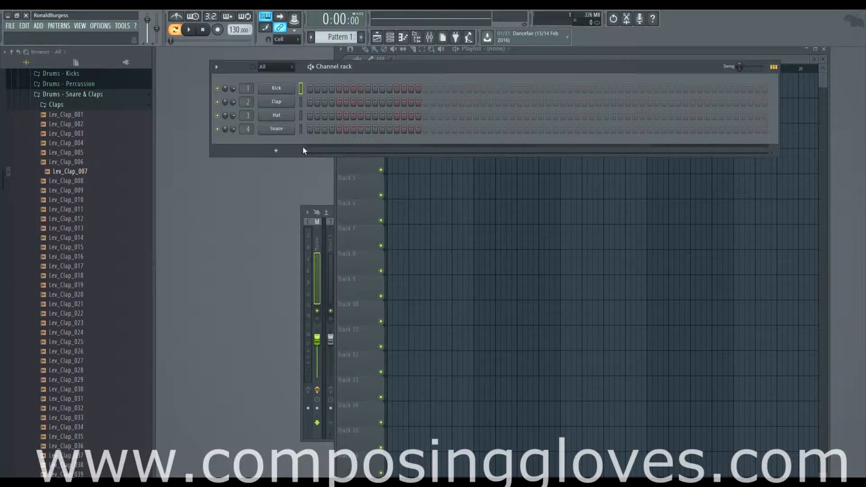
{"action": "left_click", "coordinate": [276, 151]}
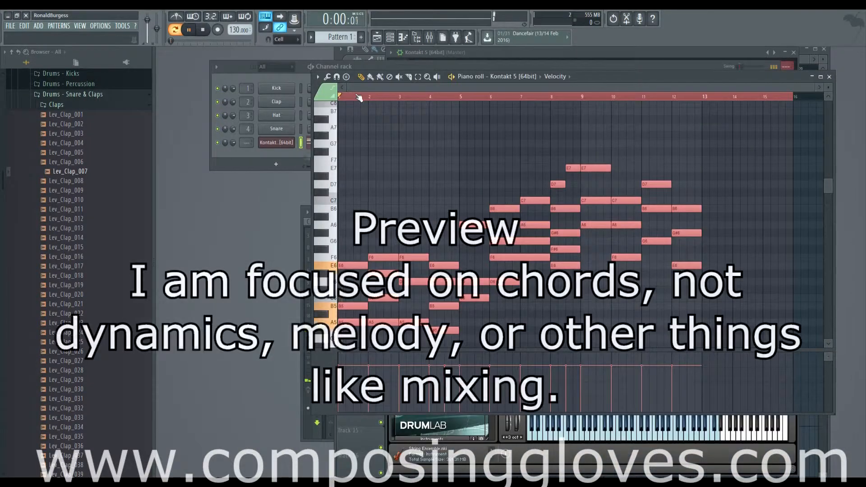
Step: Play the chord pattern and examine its notes in the Kontakt piano roll
{"action": "key", "text": "space"}
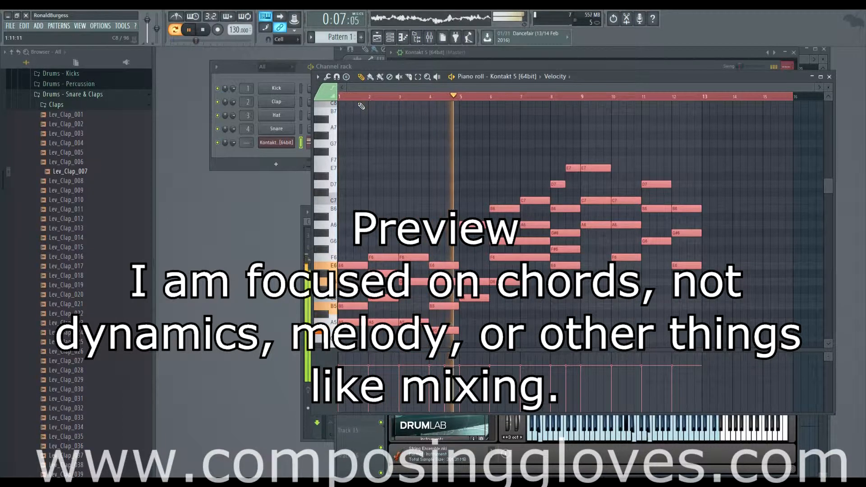
{"action": "scroll", "coordinate": [539, 212], "scroll_direction": "down", "scroll_amount": 3}
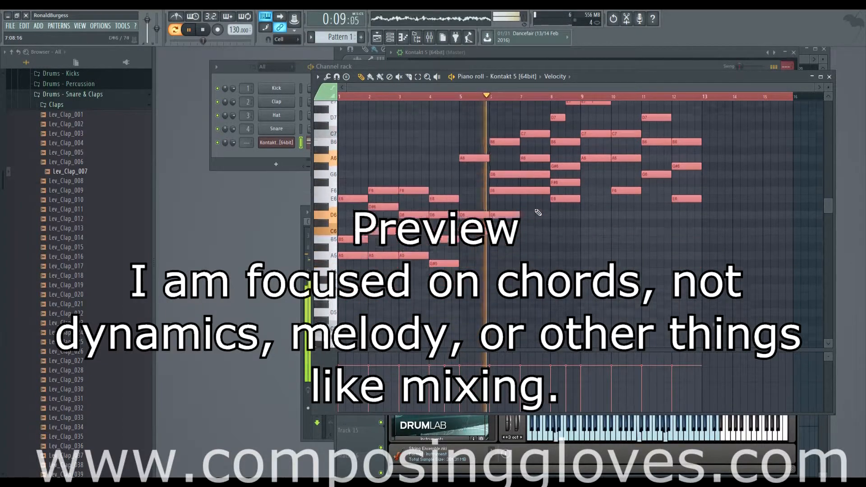
{"action": "scroll", "coordinate": [539, 212], "scroll_direction": "up", "scroll_amount": 3}
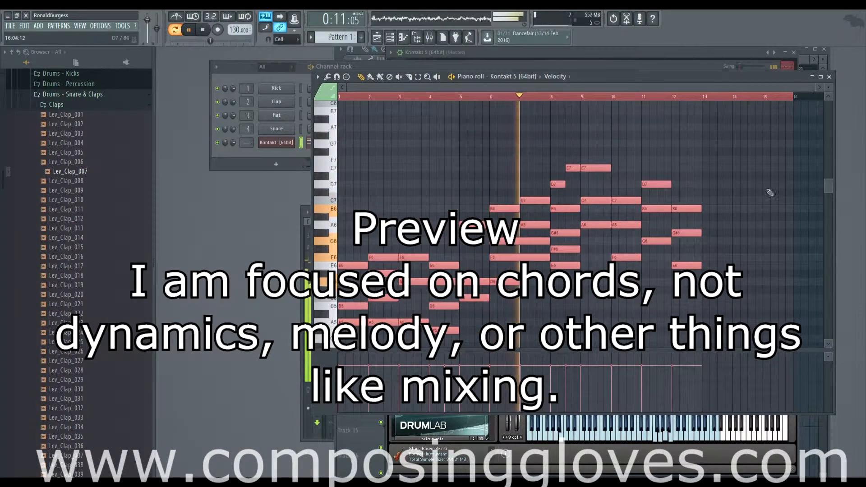
{"action": "scroll", "coordinate": [722, 205], "scroll_direction": "down", "scroll_amount": 3}
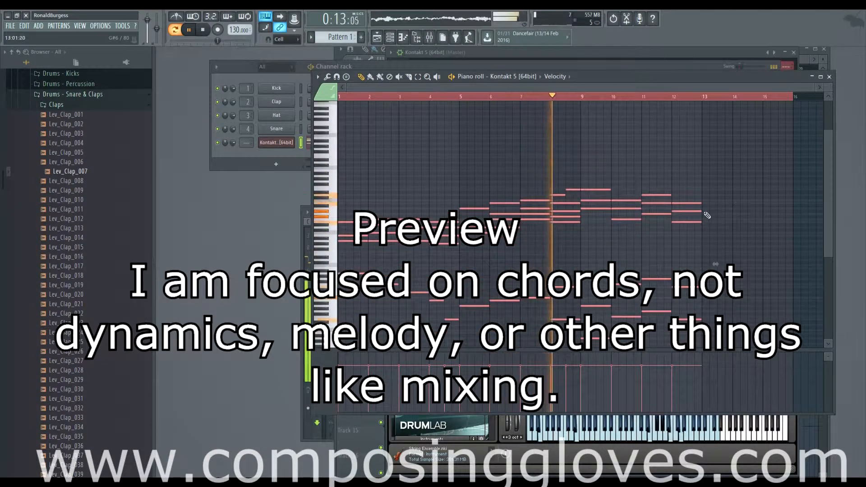
{"action": "scroll", "coordinate": [708, 216], "scroll_direction": "up", "scroll_amount": 3}
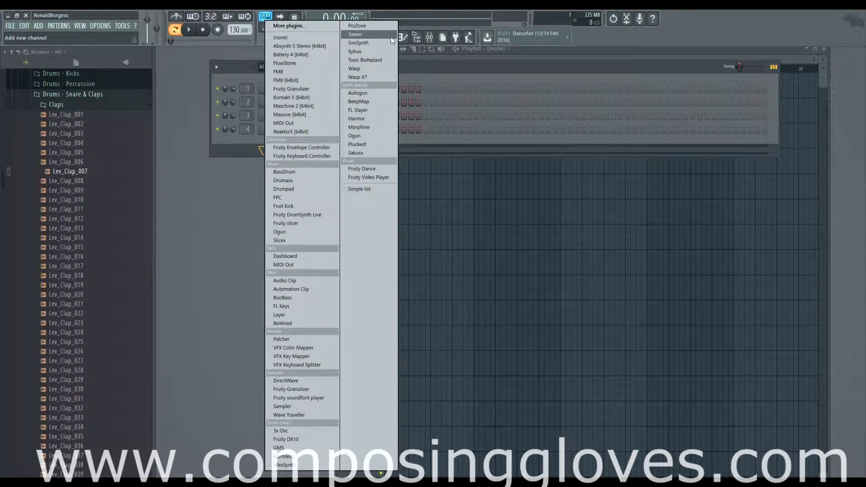
Step: Add a Kontakt 5 [64bit] channel, load String Ensemble.nki from the Kontakt Factory Library, and place its window clear of the channel rack
{"action": "left_click", "coordinate": [326, 97]}
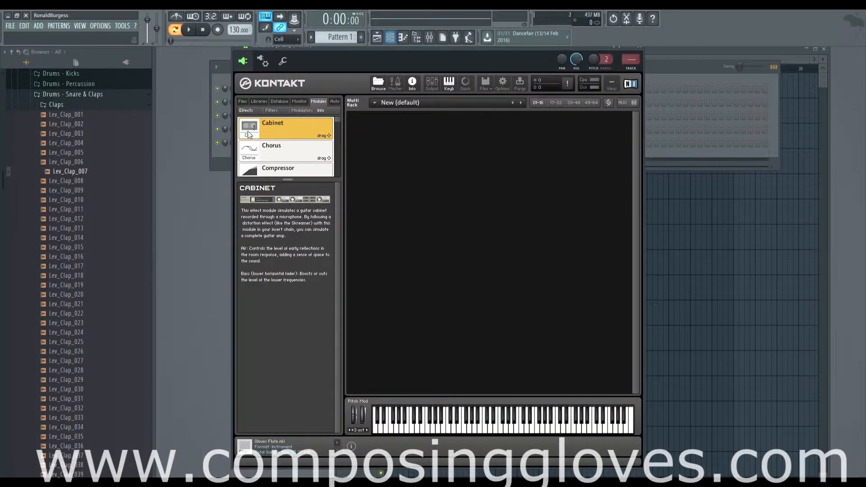
{"action": "left_click", "coordinate": [280, 104]}
{"action": "left_click", "coordinate": [256, 105]}
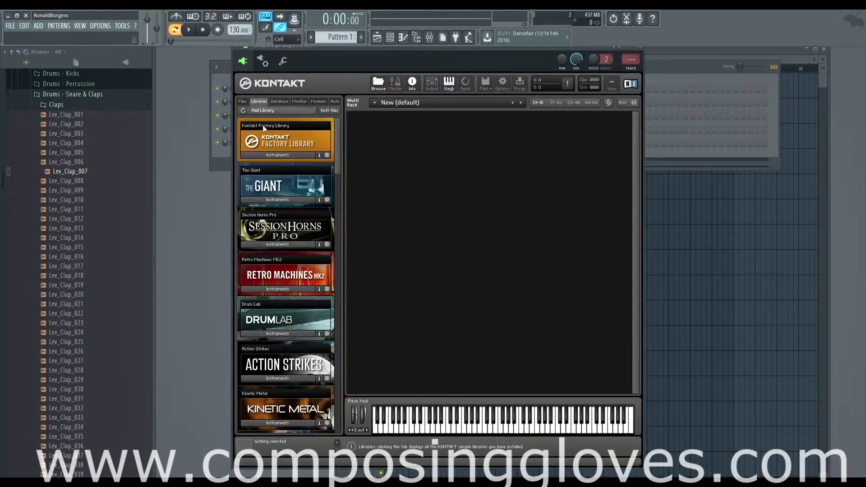
{"action": "left_click", "coordinate": [279, 155]}
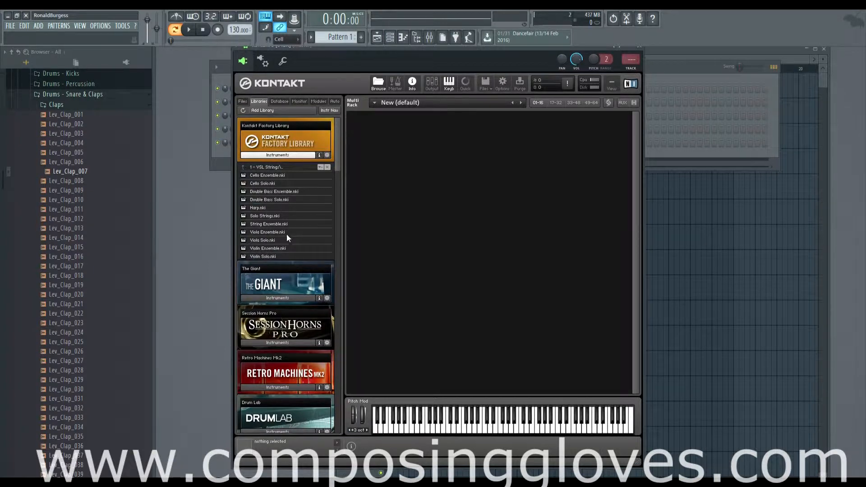
{"action": "left_click", "coordinate": [269, 224]}
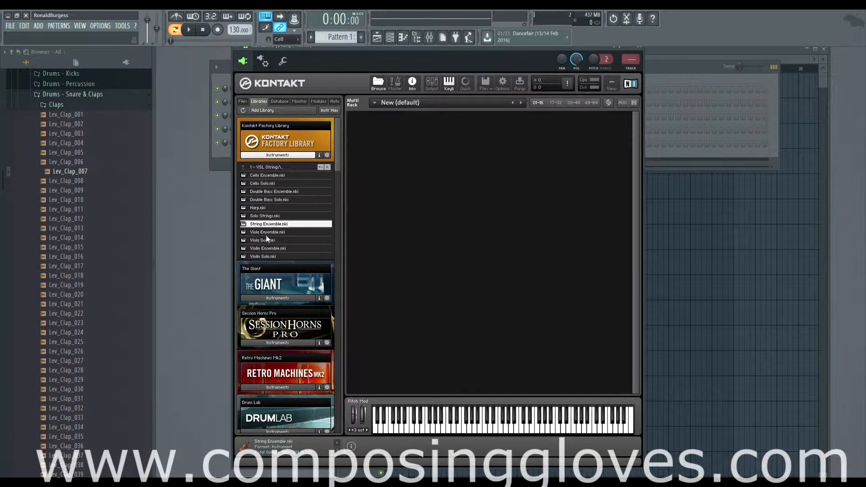
{"action": "double_click", "coordinate": [271, 225]}
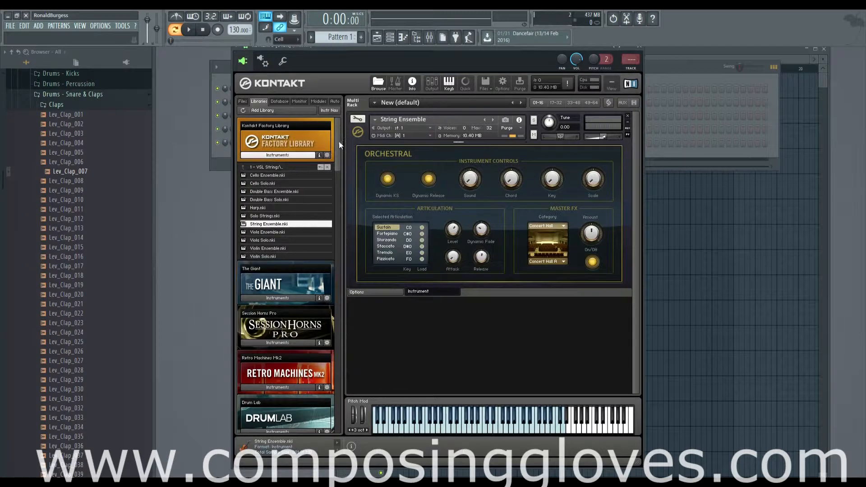
{"action": "left_click_drag", "start_coordinate": [342, 47], "coordinate": [497, 53]}
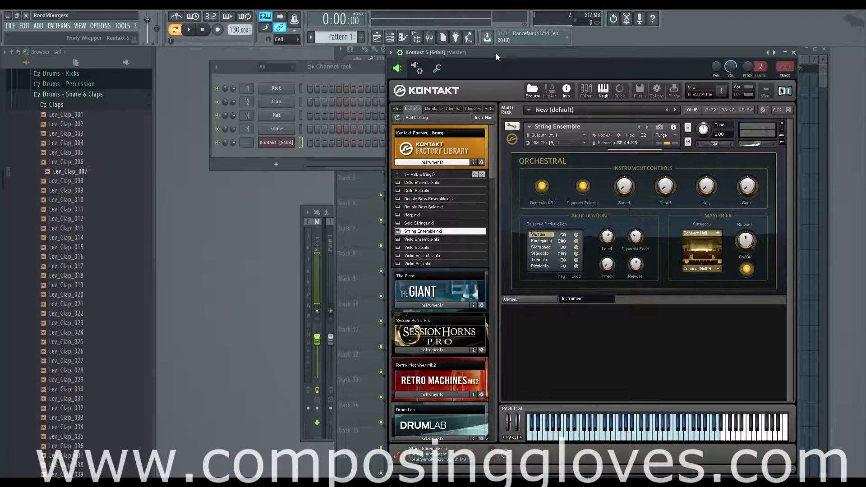
Step: Audition several notes of the String Ensemble on Kontakt's on-screen keyboard
{"action": "left_click", "coordinate": [631, 439]}
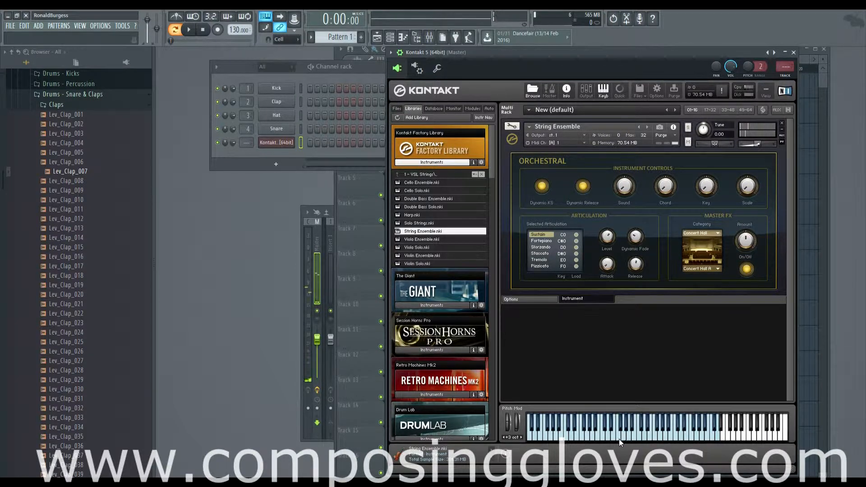
{"action": "left_click", "coordinate": [619, 439]}
{"action": "left_click", "coordinate": [622, 440]}
{"action": "left_click", "coordinate": [613, 439]}
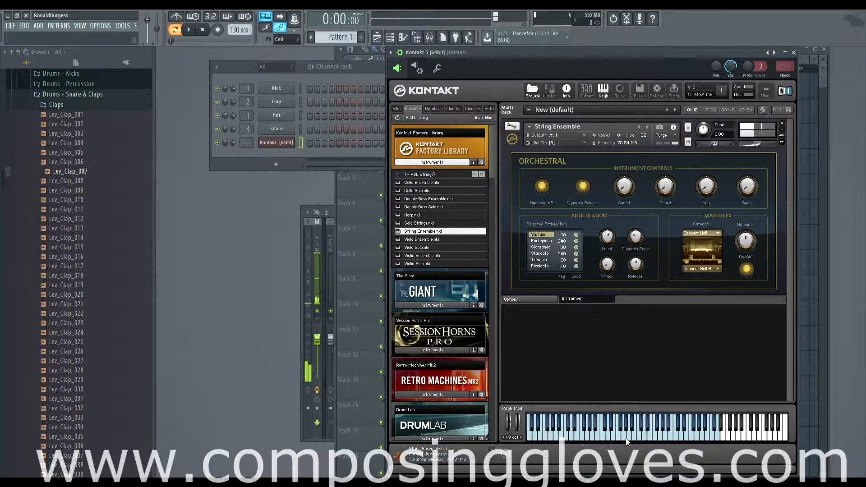
{"action": "left_click", "coordinate": [630, 440]}
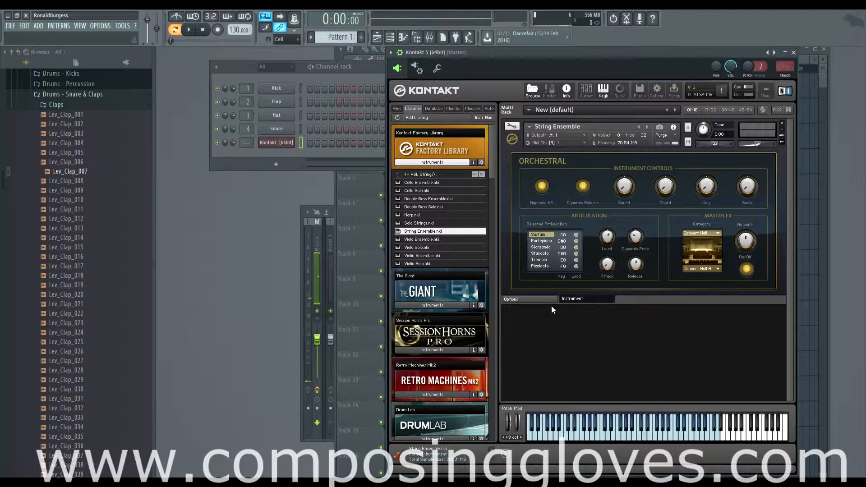
Step: Open the piano roll of the Kontakt channel with the first bars and the fifth and sixth octaves in view
{"action": "right_click", "coordinate": [276, 143]}
{"action": "left_click", "coordinate": [311, 142]}
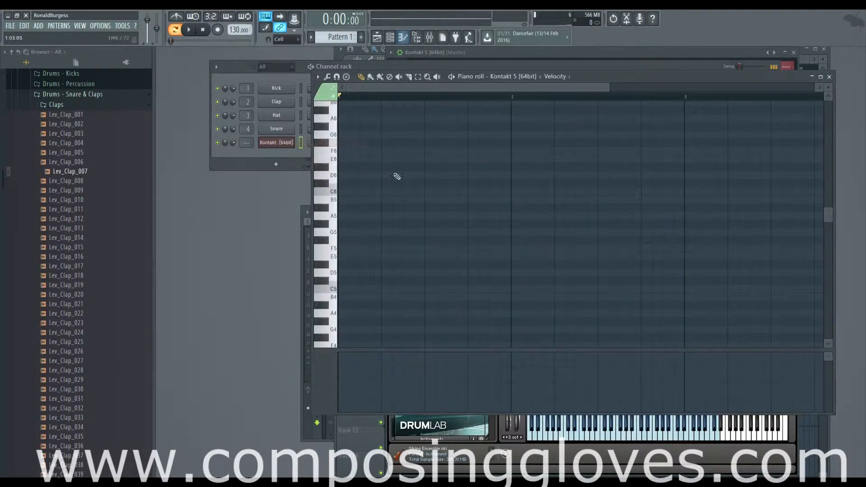
{"action": "scroll", "coordinate": [461, 197], "scroll_direction": "up", "scroll_amount": 3}
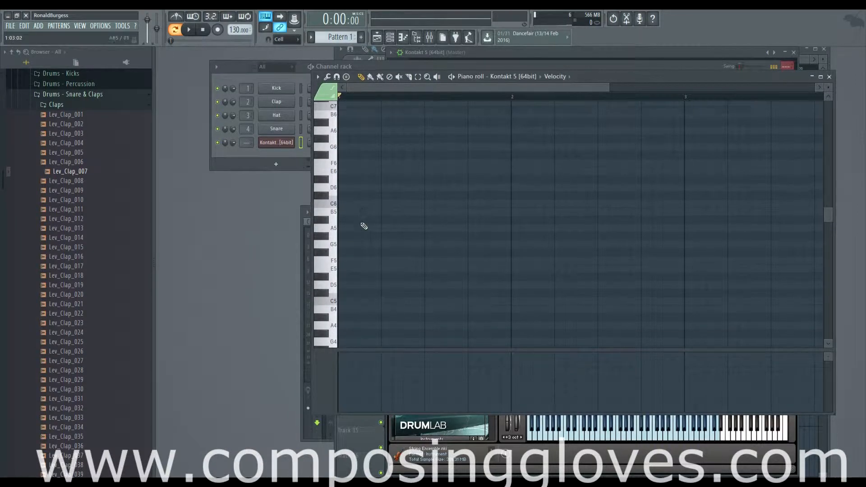
{"action": "scroll", "coordinate": [386, 219], "scroll_direction": "down", "scroll_amount": 1}
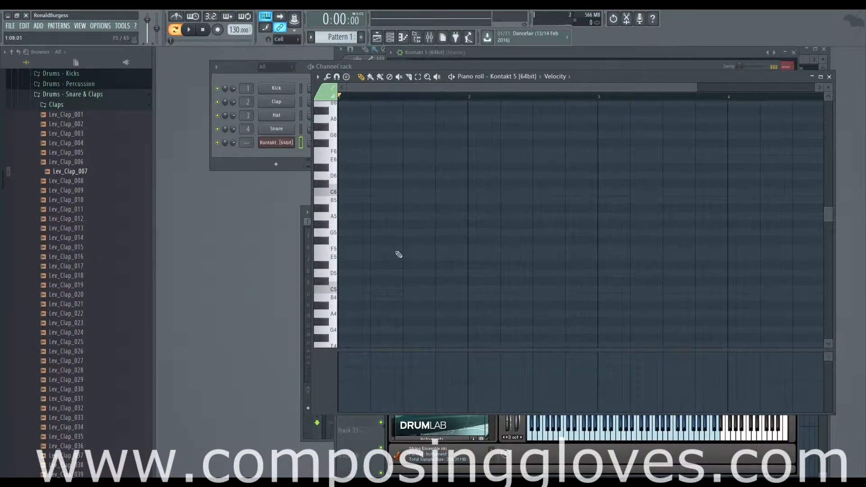
{"action": "scroll", "coordinate": [399, 255], "scroll_direction": "up", "scroll_amount": 2}
{"action": "scroll", "coordinate": [399, 222], "scroll_direction": "up", "scroll_amount": 1}
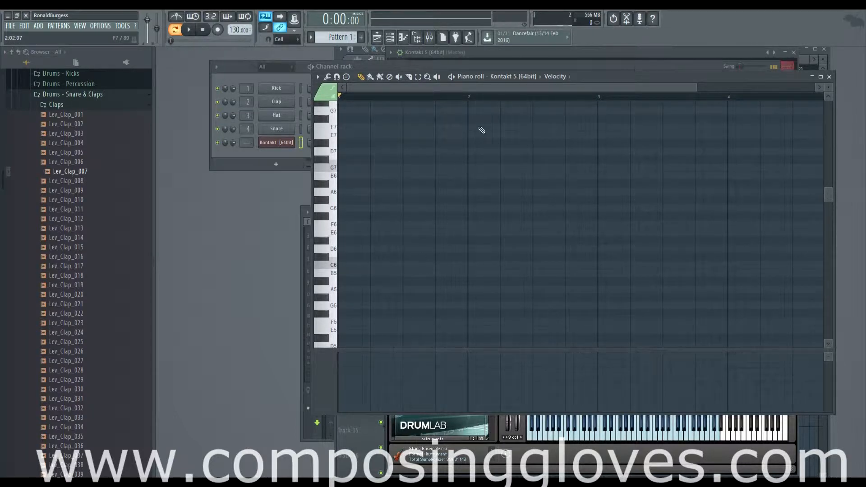
{"action": "left_click_drag", "start_coordinate": [697, 89], "coordinate": [510, 88]}
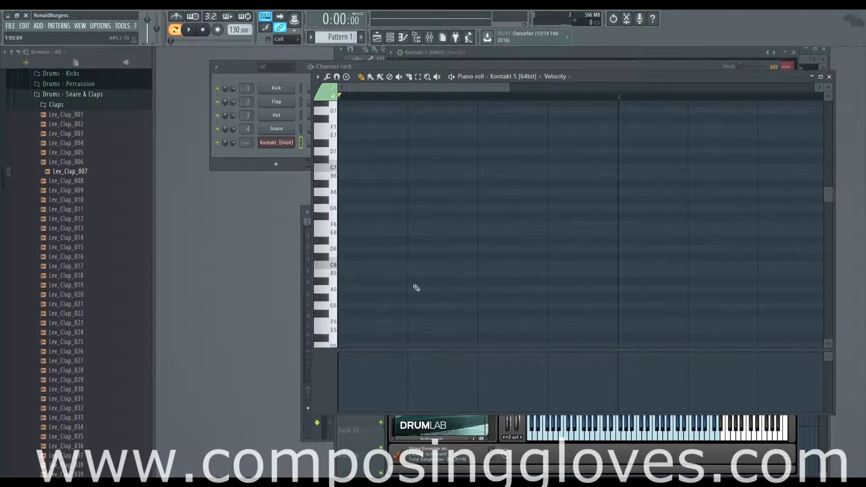
{"action": "scroll", "coordinate": [429, 306], "scroll_direction": "down", "scroll_amount": 3}
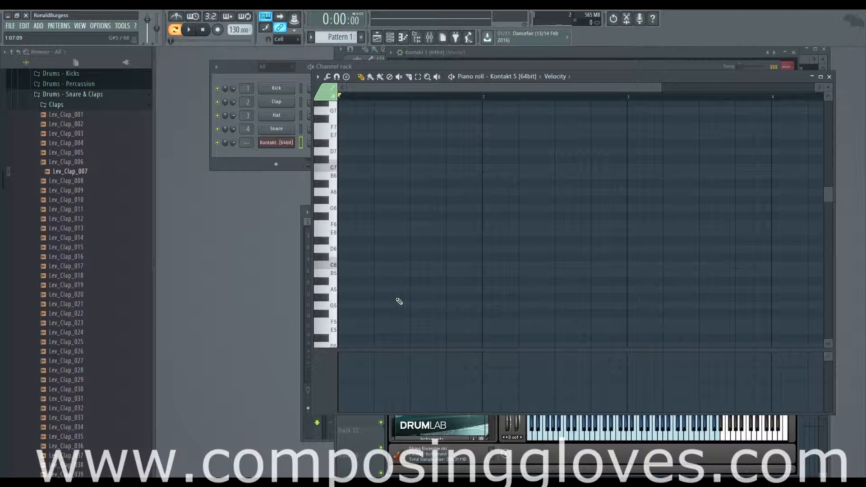
Step: Draw an A minor chord in bar 1 from one-bar notes A5, C6 and E6
{"action": "left_click", "coordinate": [350, 289]}
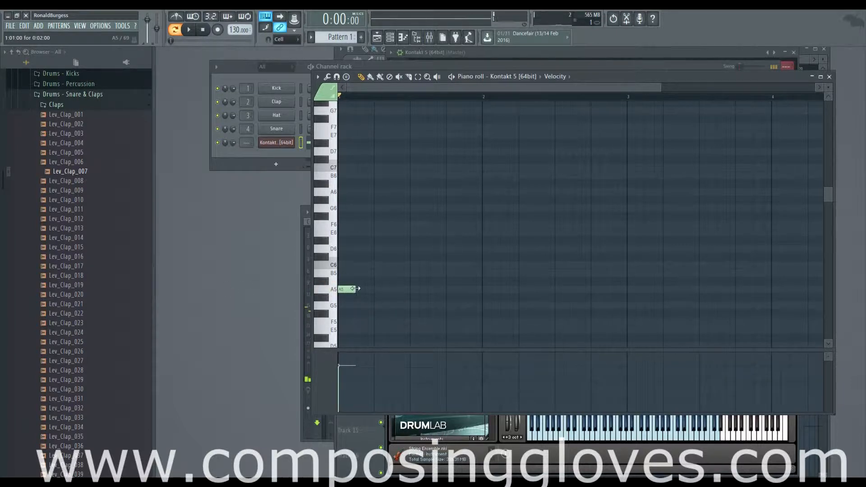
{"action": "left_click_drag", "start_coordinate": [357, 289], "coordinate": [414, 293]}
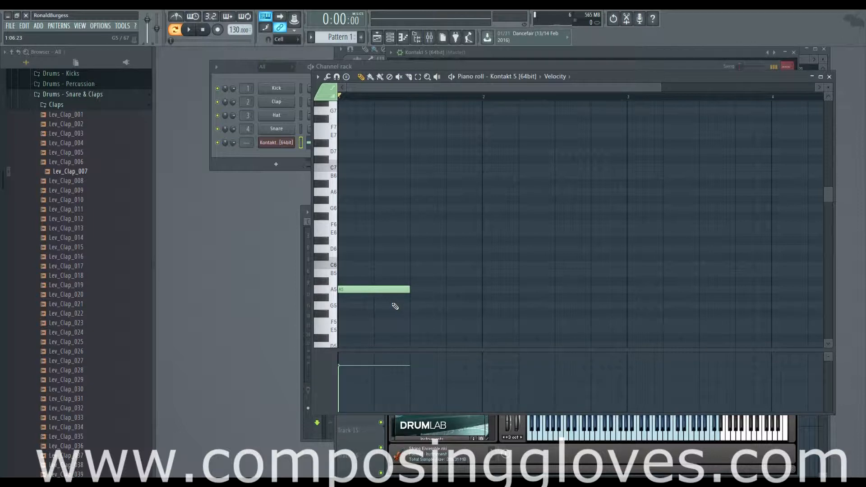
{"action": "left_click_drag", "start_coordinate": [410, 290], "coordinate": [480, 300]}
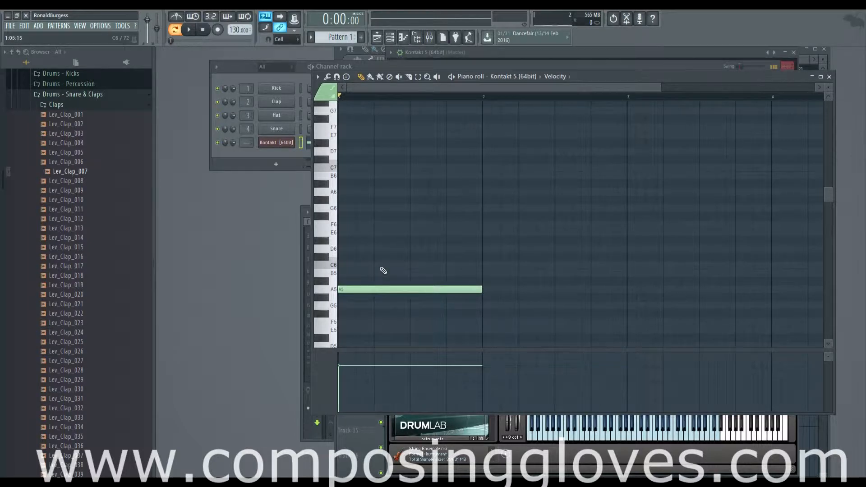
{"action": "left_click", "coordinate": [346, 249]}
{"action": "mouse_move", "coordinate": [345, 249]}
{"action": "left_mouse_down"}
{"action": "mouse_move", "coordinate": [353, 273]}
{"action": "mouse_move", "coordinate": [353, 265]}
{"action": "left_mouse_up"}
{"action": "left_click", "coordinate": [348, 232]}
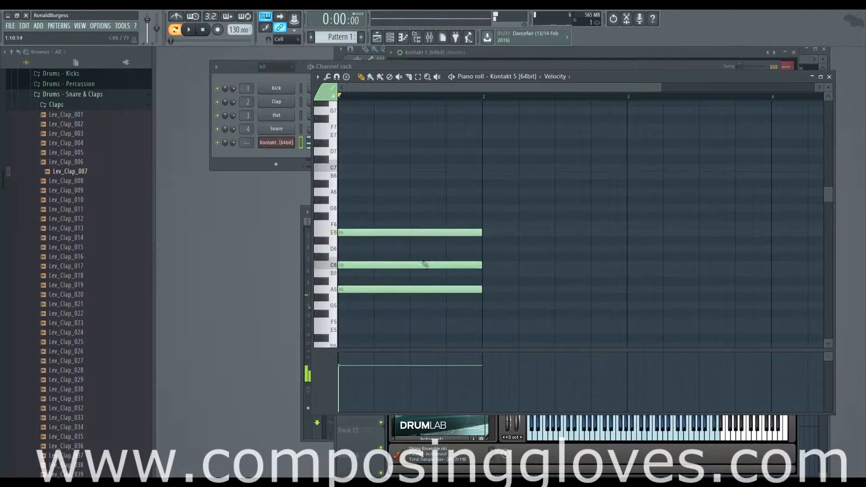
Step: Add a one-bar A4 bass note in bar 1, an octave below the chord's root
{"action": "scroll", "coordinate": [427, 271], "scroll_direction": "down", "scroll_amount": 4}
{"action": "left_click", "coordinate": [360, 306]}
{"action": "scroll", "coordinate": [426, 275], "scroll_direction": "up", "scroll_amount": 5}
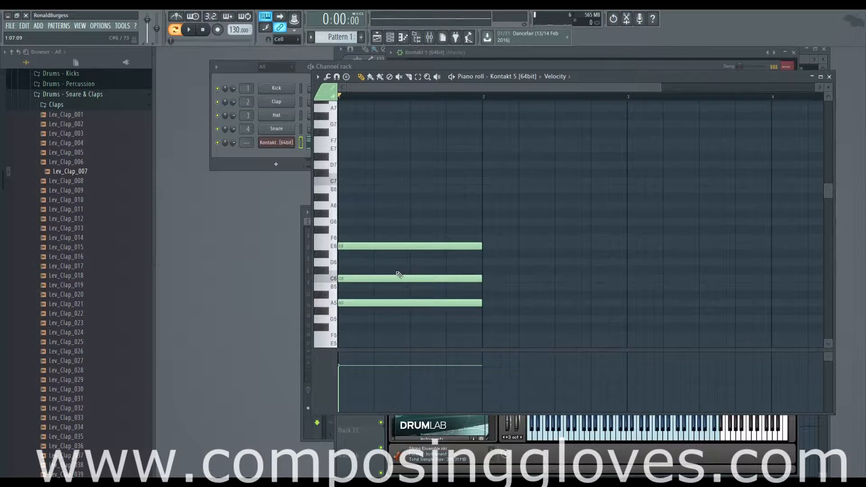
Step: Lower the middle note of the bar 1 chord by a semitone to B5
{"action": "scroll", "coordinate": [386, 259], "scroll_direction": "down", "scroll_amount": 3}
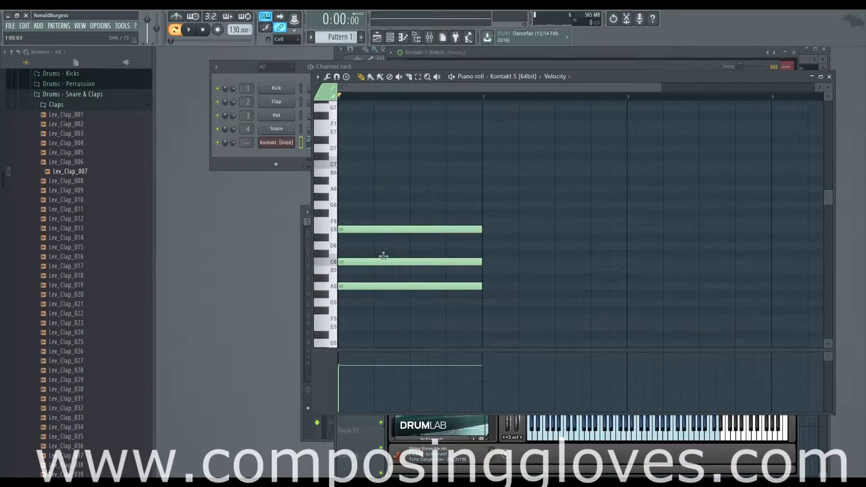
{"action": "left_click_drag", "start_coordinate": [385, 256], "coordinate": [385, 262]}
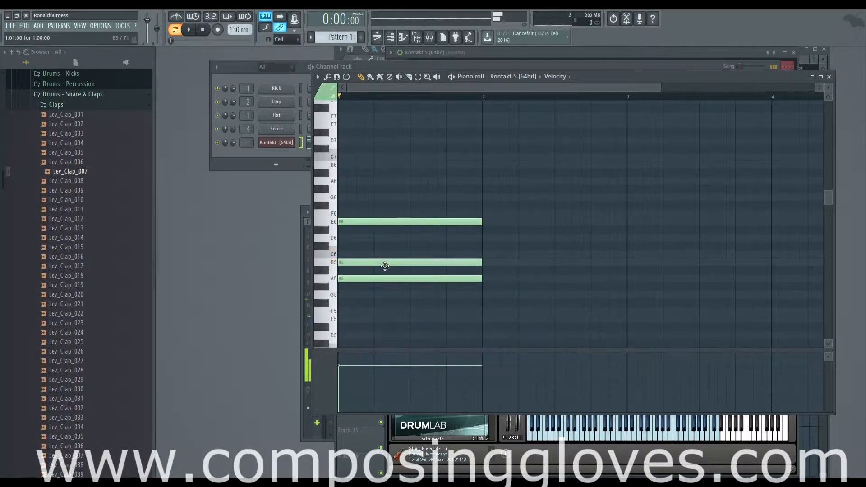
{"action": "mouse_move", "coordinate": [480, 261]}
{"action": "left_mouse_down"}
{"action": "mouse_move", "coordinate": [414, 242]}
{"action": "mouse_move", "coordinate": [470, 265]}
{"action": "left_mouse_up"}
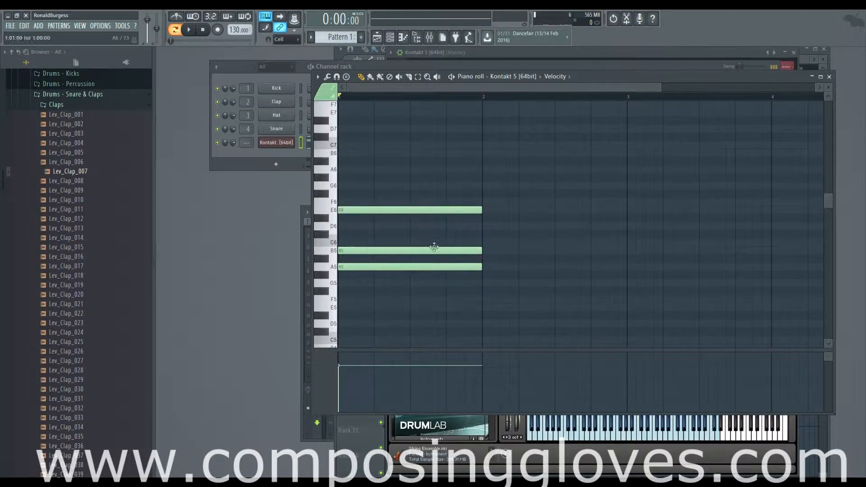
{"action": "left_click", "coordinate": [334, 229]}
{"action": "scroll", "coordinate": [476, 249], "scroll_direction": "down", "scroll_amount": 5}
{"action": "scroll", "coordinate": [478, 253], "scroll_direction": "up", "scroll_amount": 4}
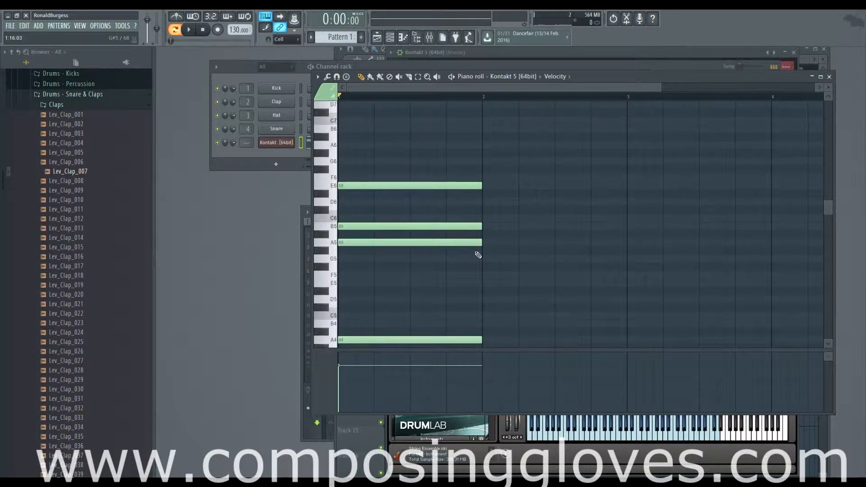
Step: Add a one-bar F4 bass note and align it with the start of bar 2
{"action": "scroll", "coordinate": [480, 255], "scroll_direction": "down", "scroll_amount": 3}
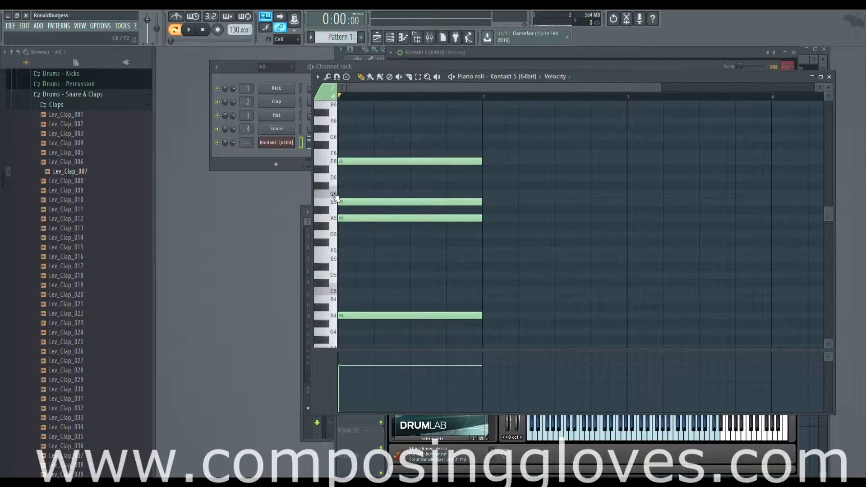
{"action": "left_click_drag", "start_coordinate": [396, 132], "coordinate": [416, 329]}
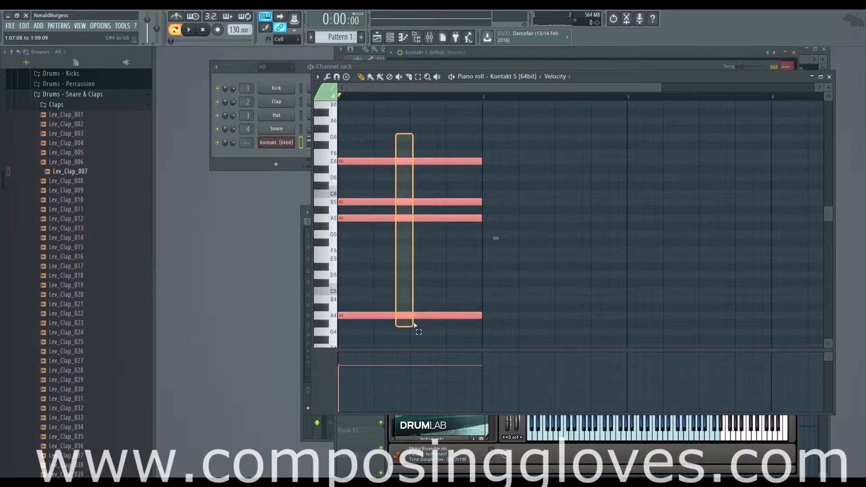
{"action": "scroll", "coordinate": [495, 317], "scroll_direction": "down", "scroll_amount": 1}
{"action": "scroll", "coordinate": [495, 319], "scroll_direction": "down", "scroll_amount": 1}
{"action": "left_click", "coordinate": [491, 325]}
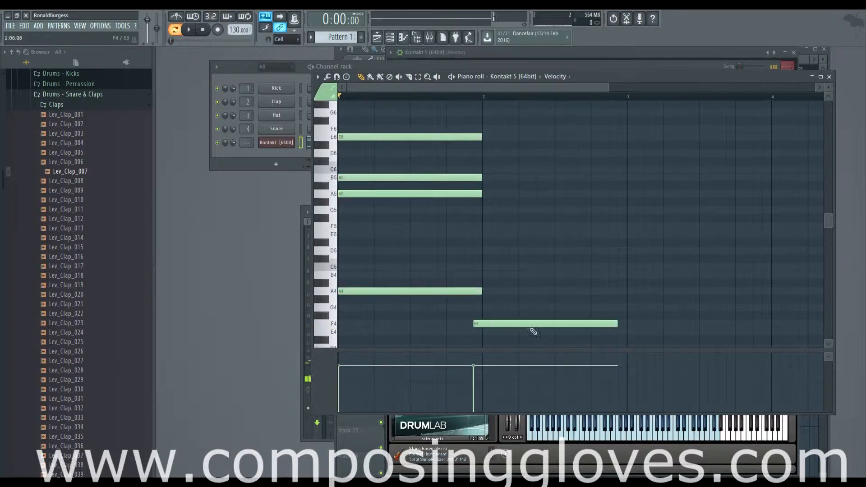
{"action": "left_click_drag", "start_coordinate": [519, 319], "coordinate": [528, 321]}
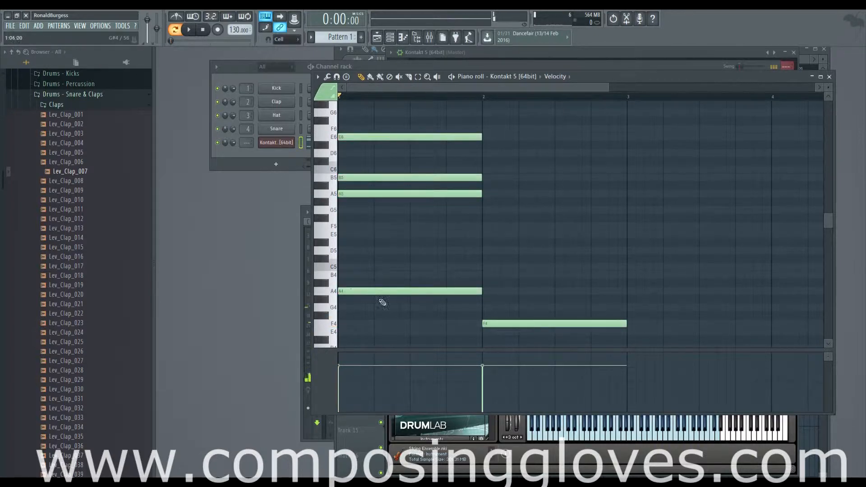
Step: Add one-bar A5, C6 and F6 notes in bar 2 above the F4 bass to form an F major chord
{"action": "scroll", "coordinate": [480, 330], "scroll_direction": "up", "scroll_amount": 6}
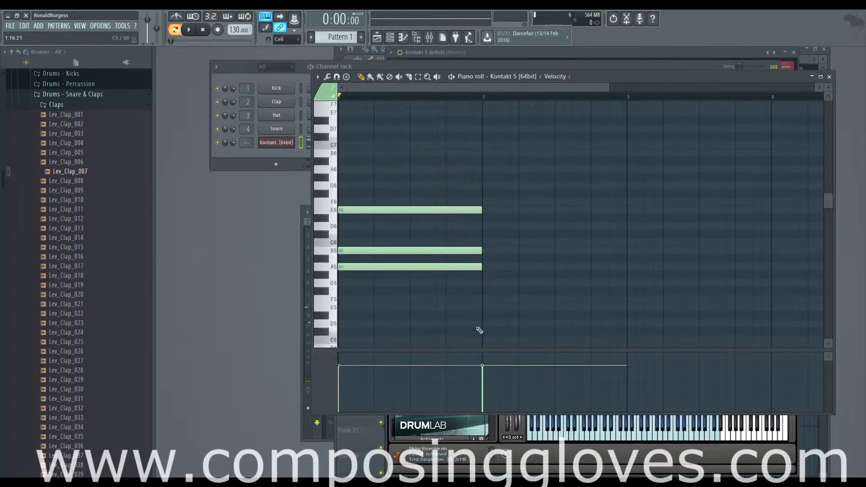
{"action": "left_click", "coordinate": [490, 267]}
{"action": "left_click", "coordinate": [491, 243]}
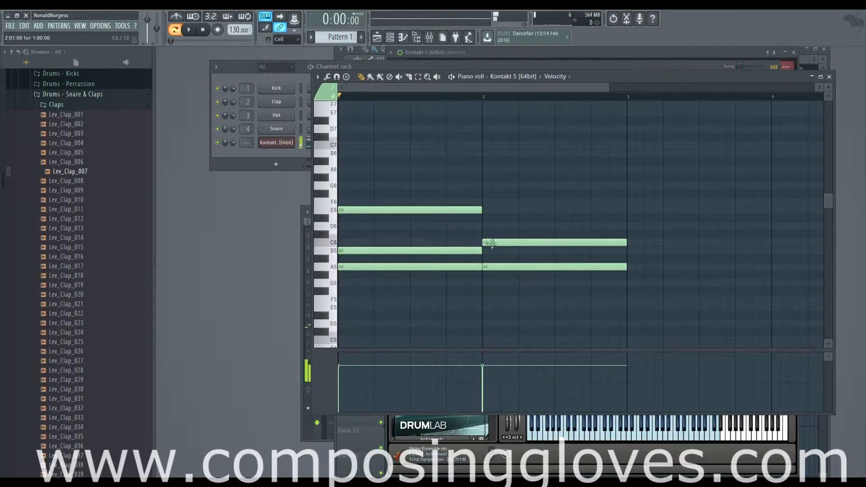
{"action": "left_click", "coordinate": [488, 203]}
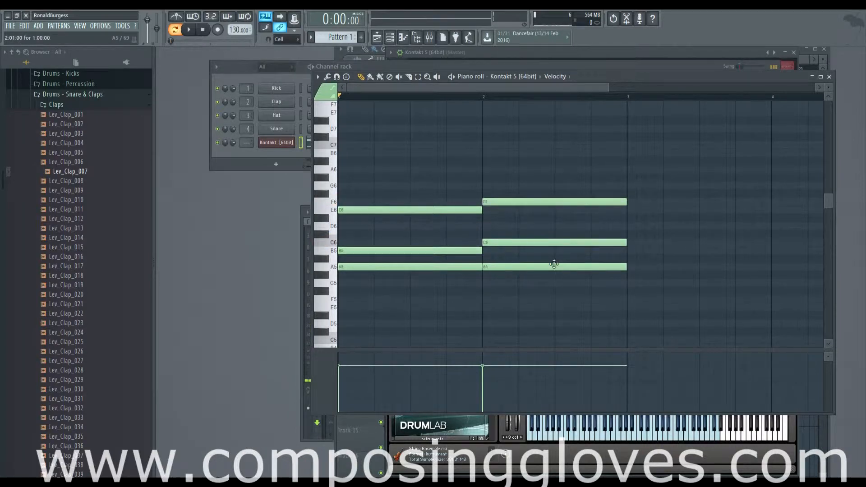
{"action": "scroll", "coordinate": [555, 262], "scroll_direction": "down", "scroll_amount": 4}
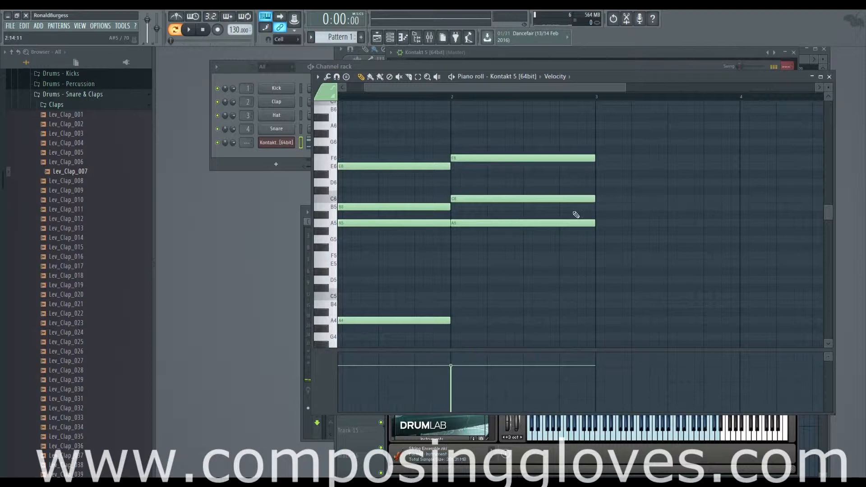
Step: Compare the bar 1 and bar 2 chords, marking the neighbouring A5 and B5 notes in bar 1
{"action": "left_click_drag", "start_coordinate": [630, 265], "coordinate": [496, 195]}
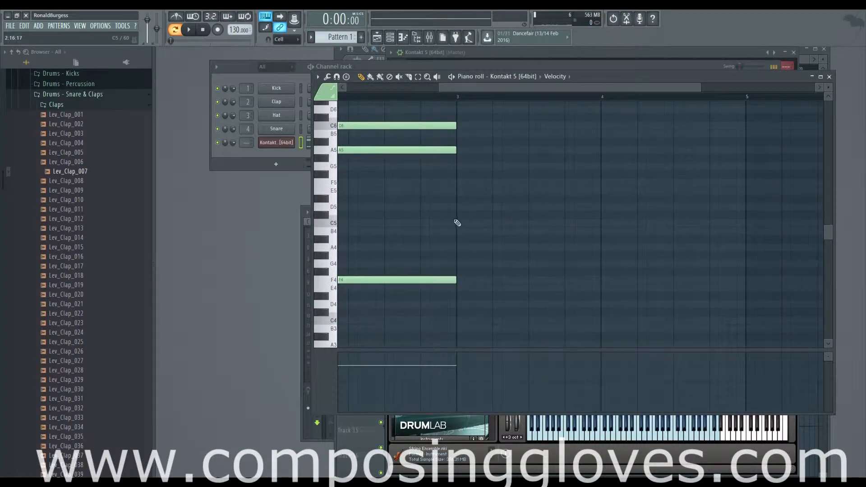
{"action": "left_click_drag", "start_coordinate": [411, 254], "coordinate": [630, 274]}
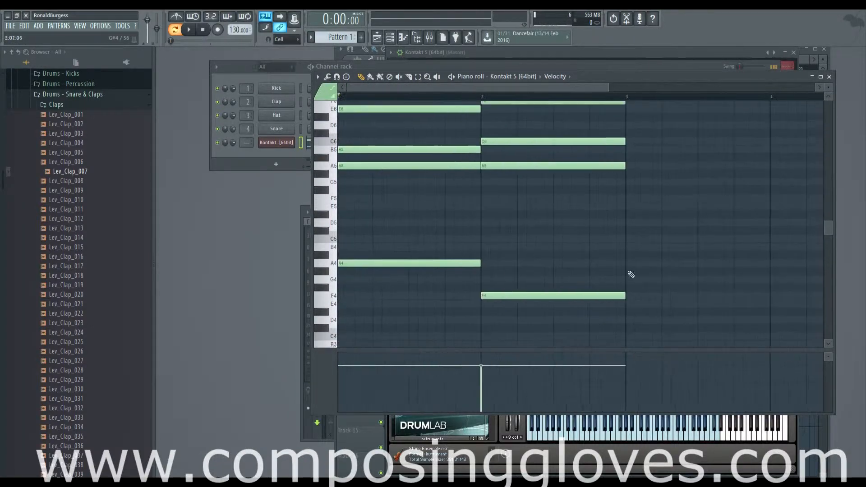
{"action": "left_click_drag", "start_coordinate": [537, 219], "coordinate": [518, 310]}
{"action": "scroll", "coordinate": [408, 276], "scroll_direction": "down", "scroll_amount": 4}
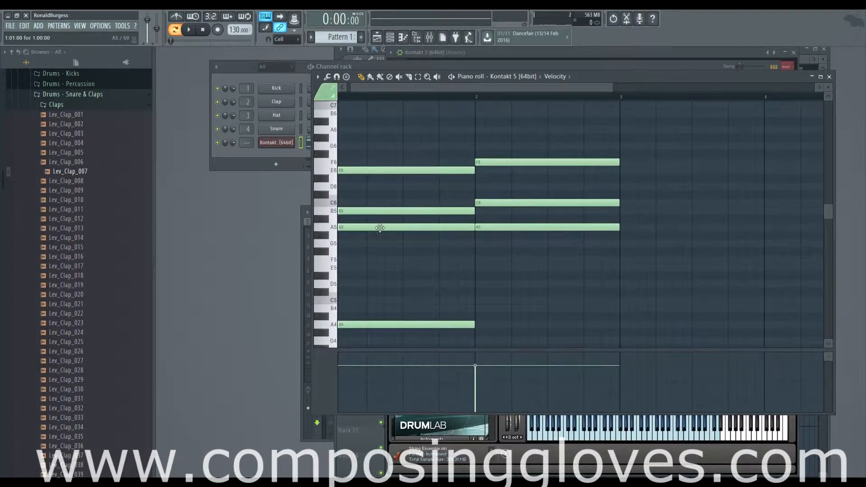
{"action": "left_click_drag", "start_coordinate": [577, 225], "coordinate": [614, 241]}
{"action": "left_click_drag", "start_coordinate": [400, 210], "coordinate": [408, 304]}
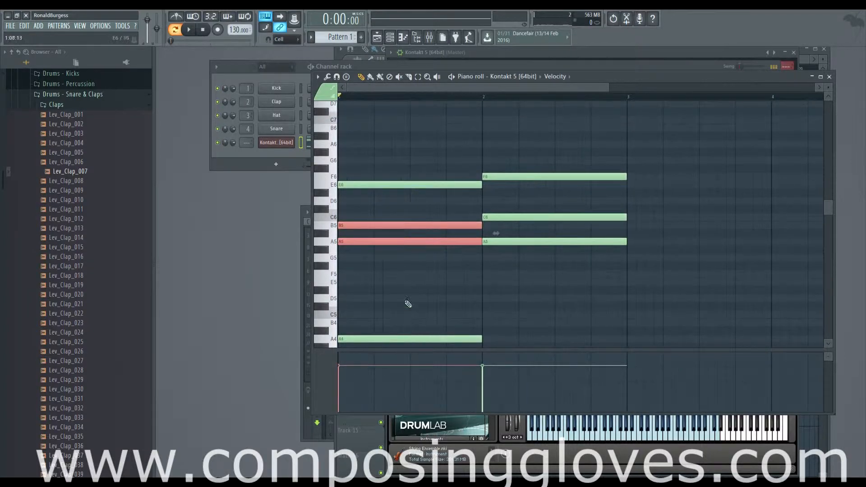
Step: Draw a one-bar D minor chord in bar 3 from A5, D6 and F6 with a D4 bass note
{"action": "left_click_drag", "start_coordinate": [695, 260], "coordinate": [486, 246]}
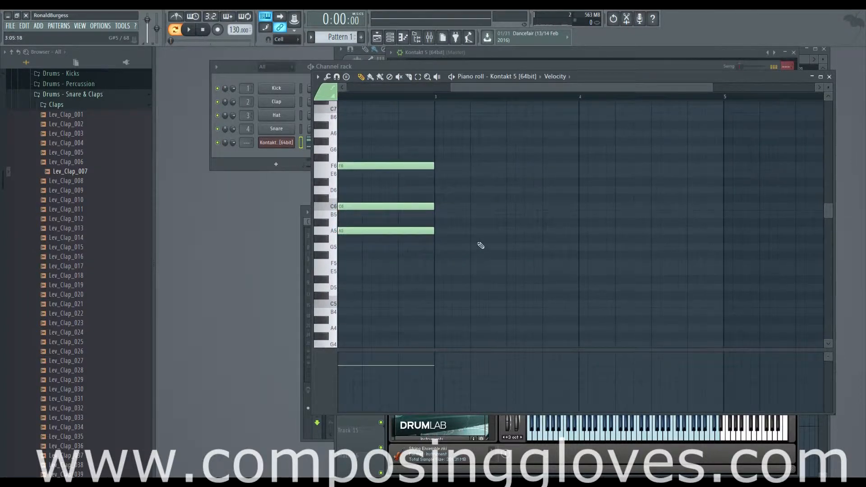
{"action": "left_click", "coordinate": [443, 231]}
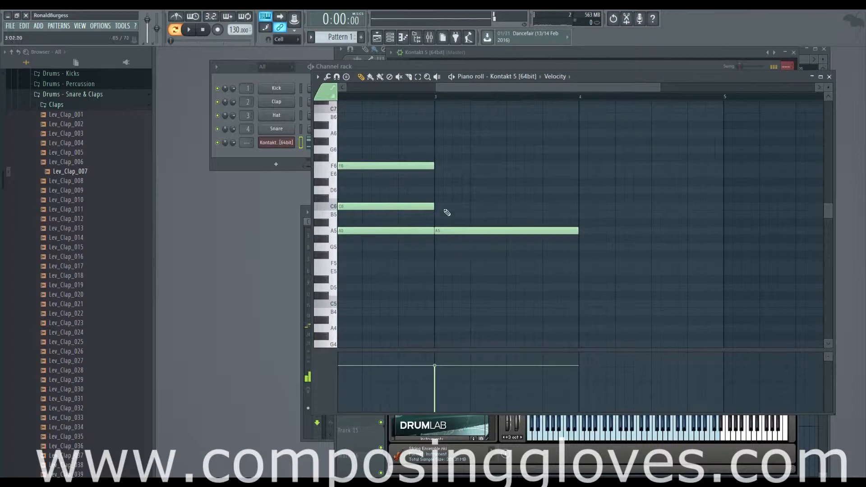
{"action": "left_click", "coordinate": [441, 191]}
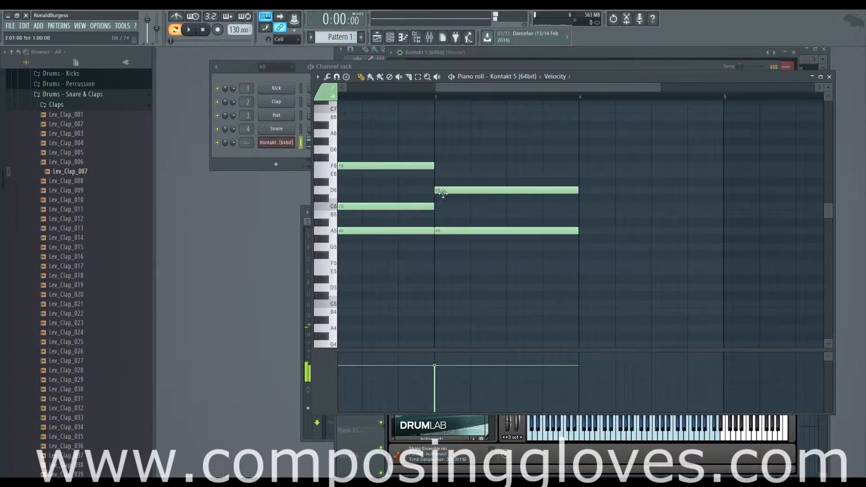
{"action": "left_click", "coordinate": [441, 167]}
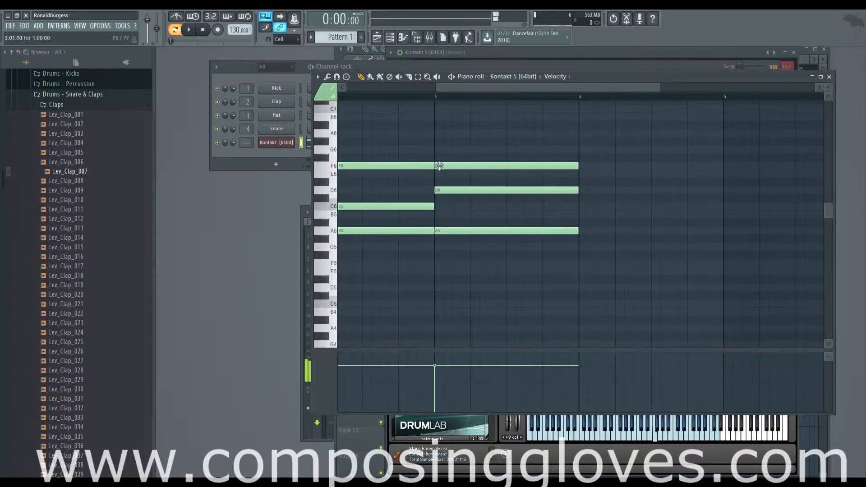
{"action": "scroll", "coordinate": [453, 207], "scroll_direction": "down", "scroll_amount": 4}
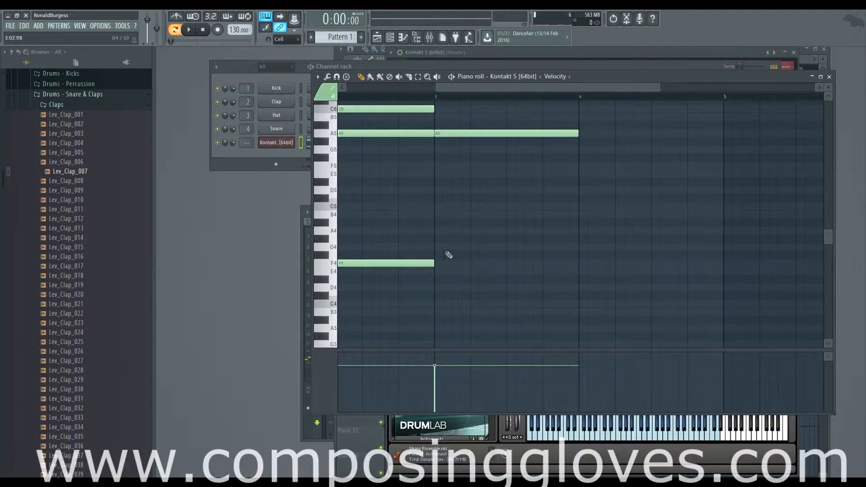
{"action": "left_click", "coordinate": [442, 289]}
{"action": "scroll", "coordinate": [665, 292], "scroll_direction": "down", "scroll_amount": 2}
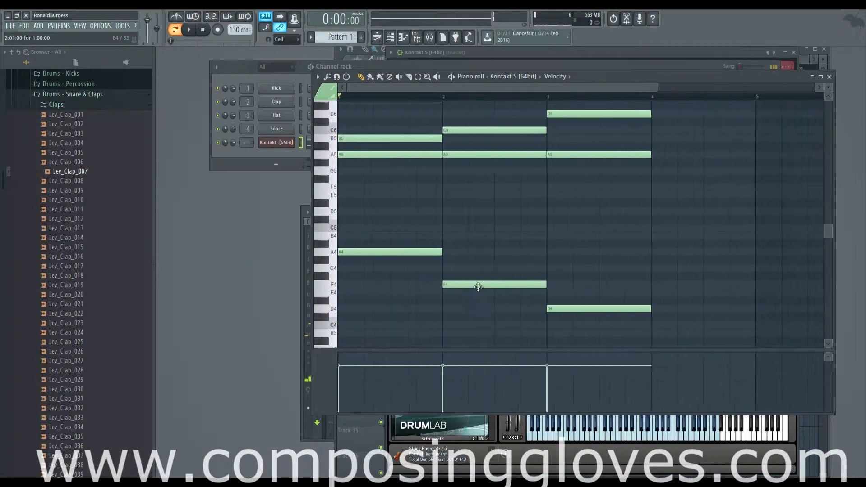
Step: Return the playhead to the start and play back the three-bar progression, stopping after the bar 3 chord is heard
{"action": "scroll", "coordinate": [596, 320], "scroll_direction": "up", "scroll_amount": 3}
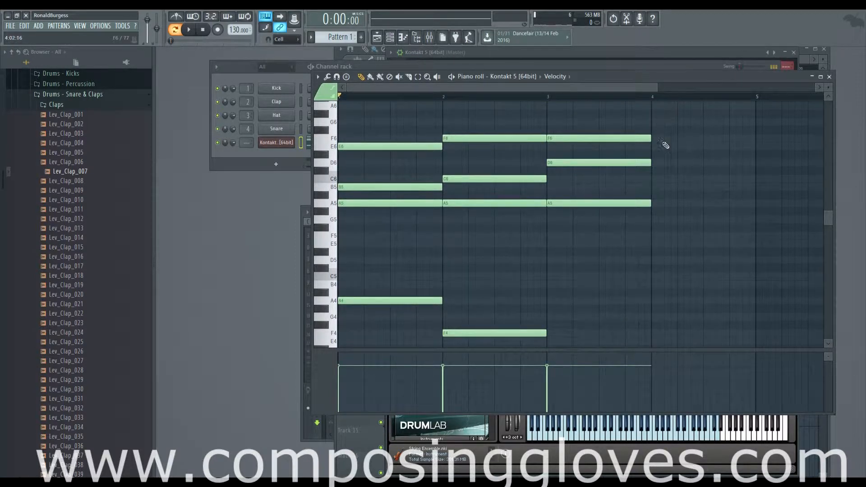
{"action": "mouse_move", "coordinate": [657, 96]}
{"action": "left_mouse_down"}
{"action": "mouse_move", "coordinate": [750, 109]}
{"action": "mouse_move", "coordinate": [712, 99]}
{"action": "mouse_move", "coordinate": [394, 100]}
{"action": "mouse_move", "coordinate": [352, 114]}
{"action": "left_mouse_up"}
{"action": "left_click_drag", "start_coordinate": [682, 100], "coordinate": [668, 99]}
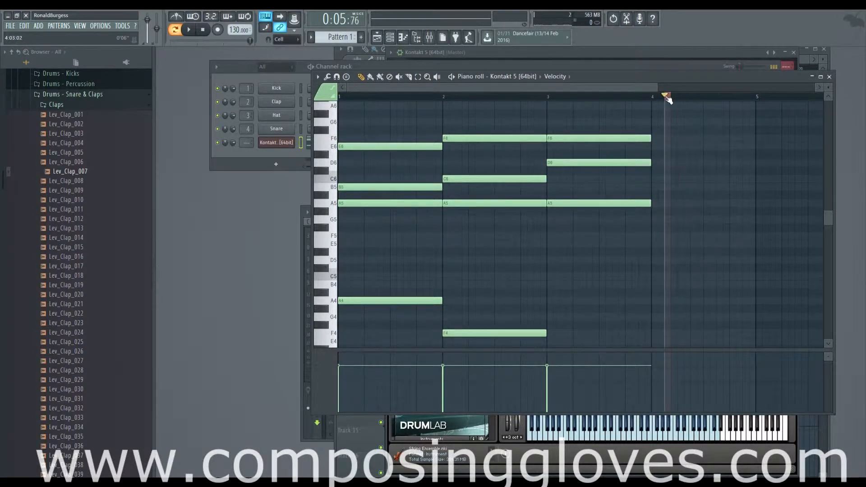
{"action": "left_click", "coordinate": [339, 93]}
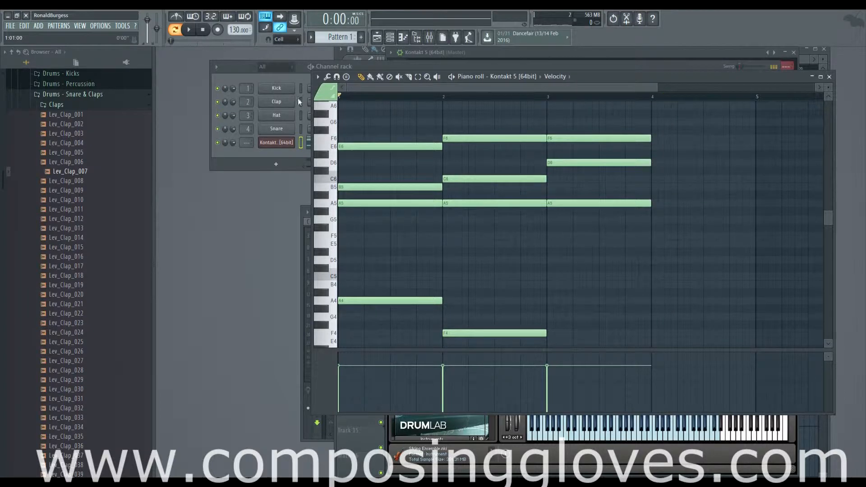
{"action": "left_click", "coordinate": [190, 30]}
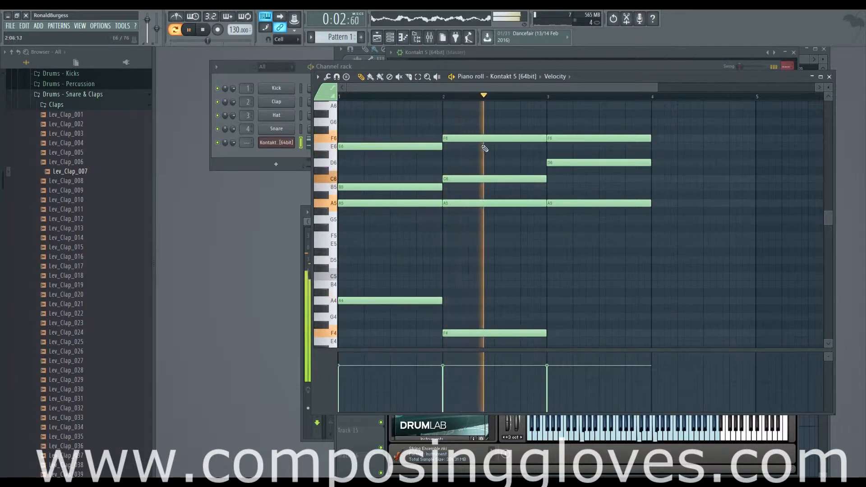
{"action": "left_click_drag", "start_coordinate": [488, 148], "coordinate": [401, 121]}
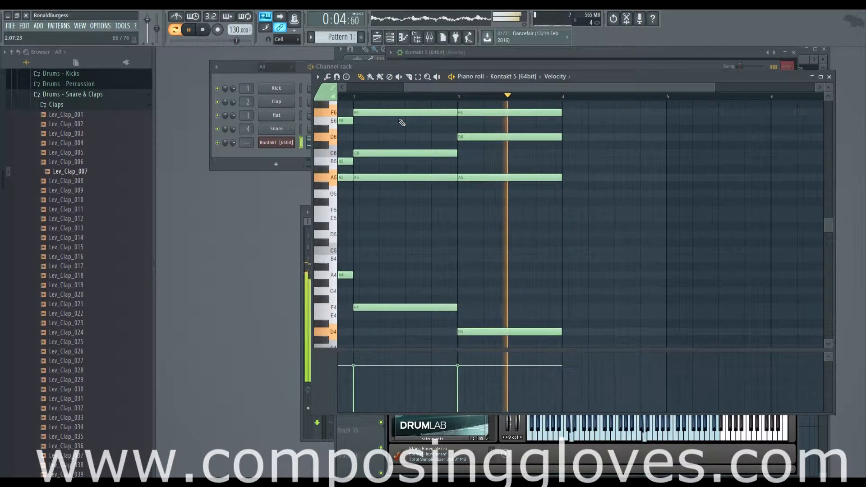
{"action": "key", "text": "space"}
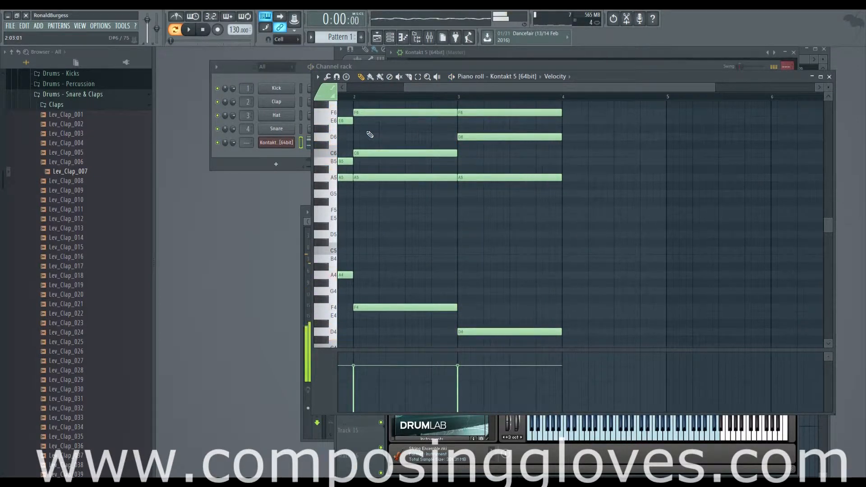
Step: Add a one-bar D#6 note to the F major chord in bar 2
{"action": "scroll", "coordinate": [507, 181], "scroll_direction": "up", "scroll_amount": 5}
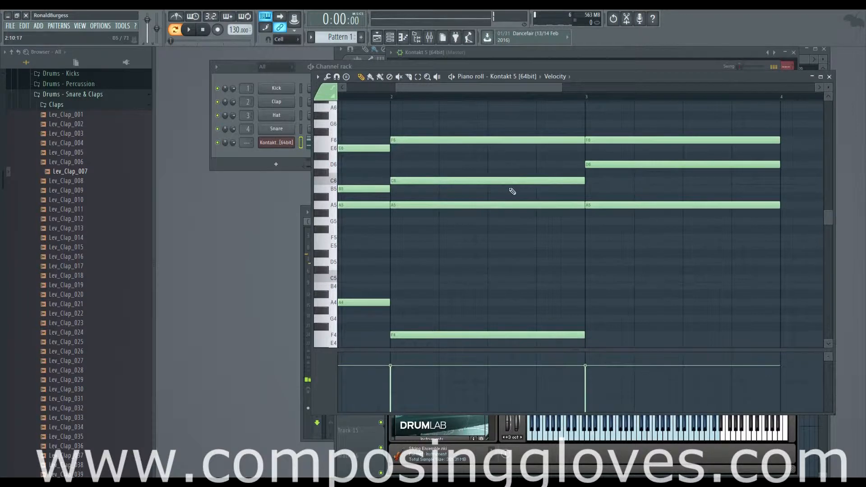
{"action": "scroll", "coordinate": [509, 192], "scroll_direction": "down", "scroll_amount": 3}
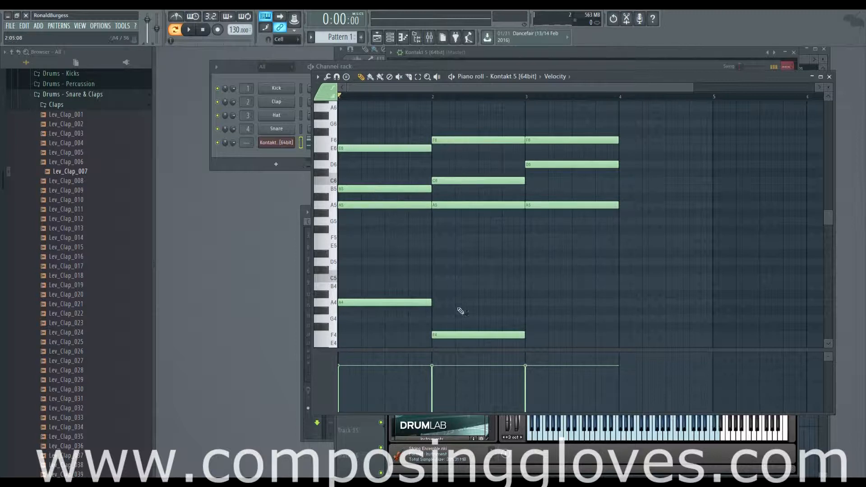
{"action": "left_click", "coordinate": [434, 172]}
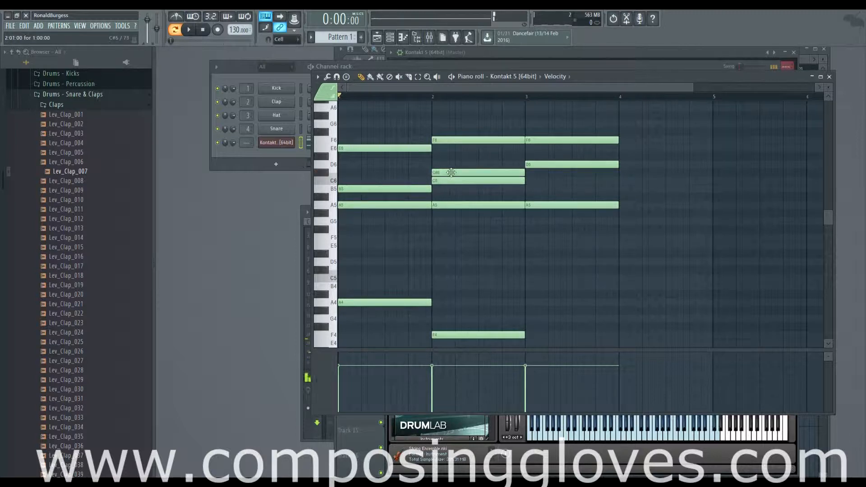
{"action": "left_click_drag", "start_coordinate": [452, 172], "coordinate": [452, 157]}
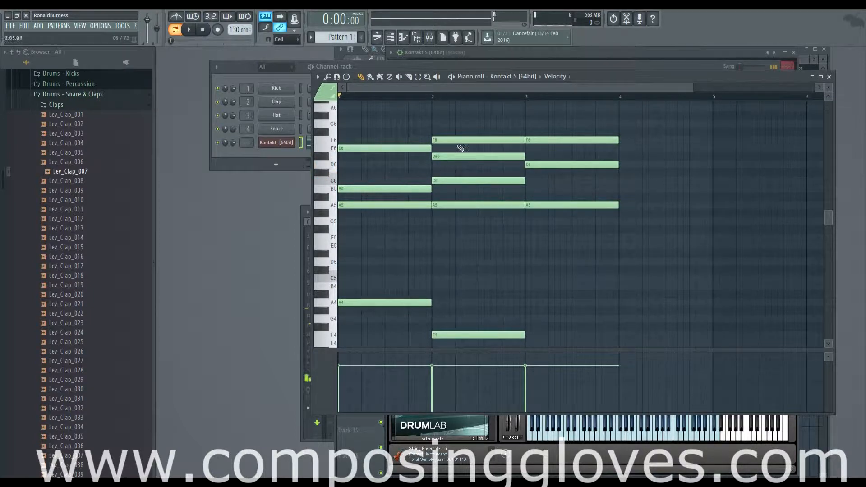
Step: Select all the notes of the bar 2 chord, from F6 down to the F4 bass note
{"action": "left_click_drag", "start_coordinate": [469, 139], "coordinate": [477, 304]}
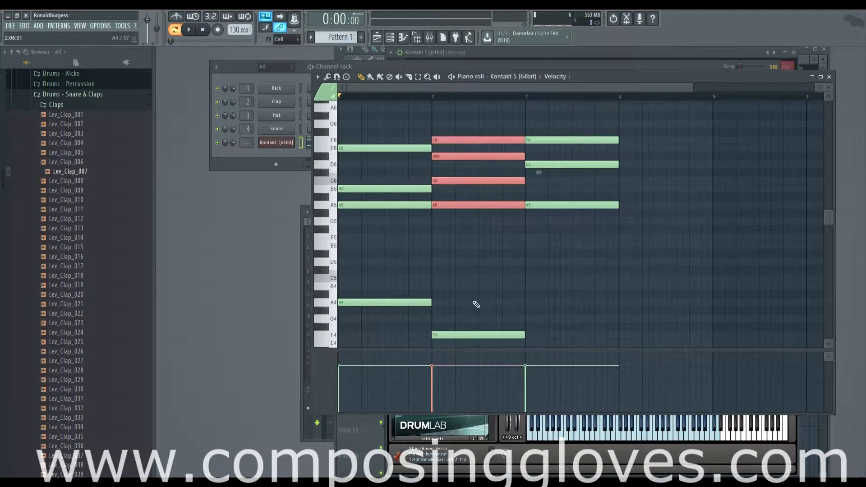
{"action": "left_click", "coordinate": [467, 139]}
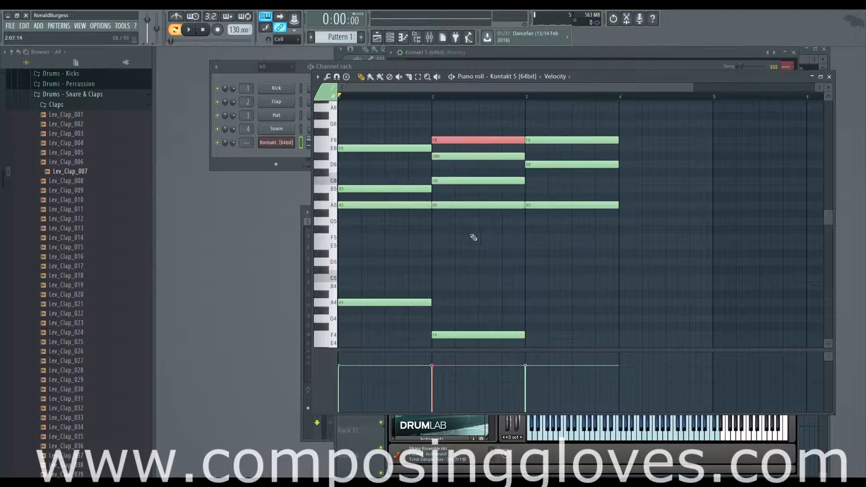
{"action": "scroll", "coordinate": [492, 289], "scroll_direction": "down", "scroll_amount": 3}
{"action": "scroll", "coordinate": [507, 269], "scroll_direction": "up", "scroll_amount": 5}
{"action": "scroll", "coordinate": [507, 270], "scroll_direction": "down", "scroll_amount": 2}
{"action": "scroll", "coordinate": [490, 227], "scroll_direction": "up", "scroll_amount": 2}
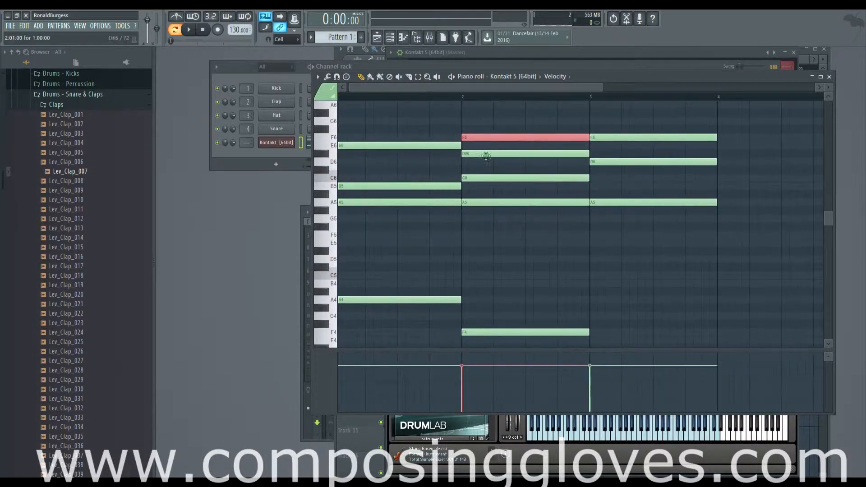
{"action": "left_click_drag", "start_coordinate": [502, 123], "coordinate": [503, 339]}
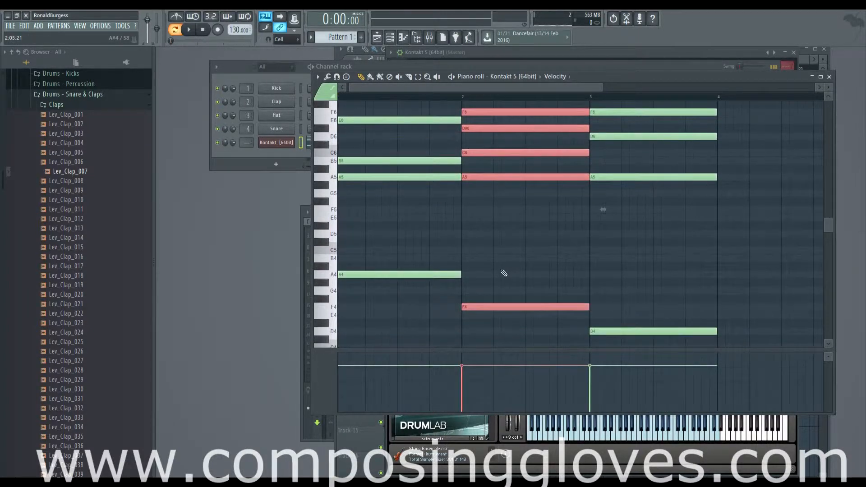
Step: Play the progression from bar 1 into bar 3 to hear the bar 2 chord with its added D#6
{"action": "scroll", "coordinate": [506, 273], "scroll_direction": "up", "scroll_amount": 3}
{"action": "left_click_drag", "start_coordinate": [645, 283], "coordinate": [493, 250]}
{"action": "left_click_drag", "start_coordinate": [484, 309], "coordinate": [485, 265]}
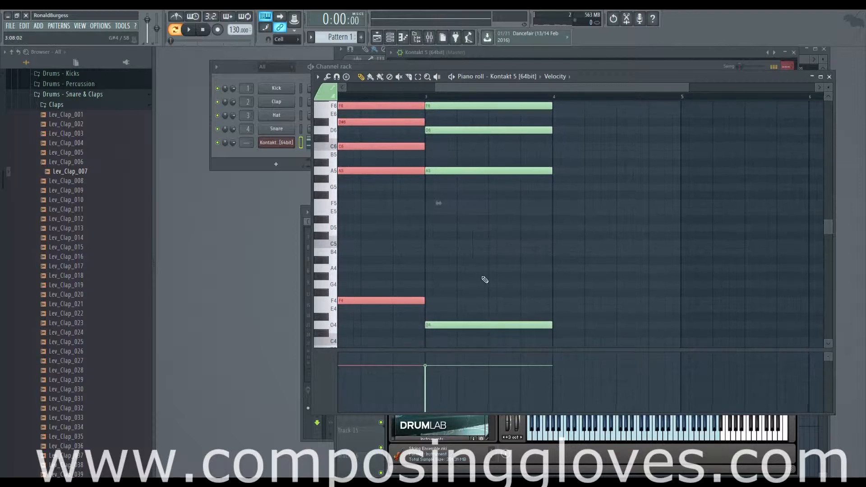
{"action": "left_click_drag", "start_coordinate": [498, 88], "coordinate": [408, 85]}
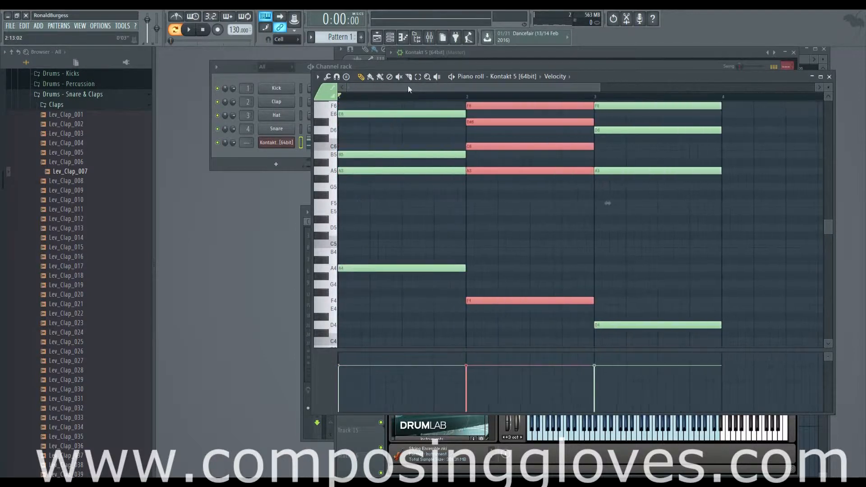
{"action": "key", "text": "space"}
{"action": "scroll", "coordinate": [500, 188], "scroll_direction": "down", "scroll_amount": 3}
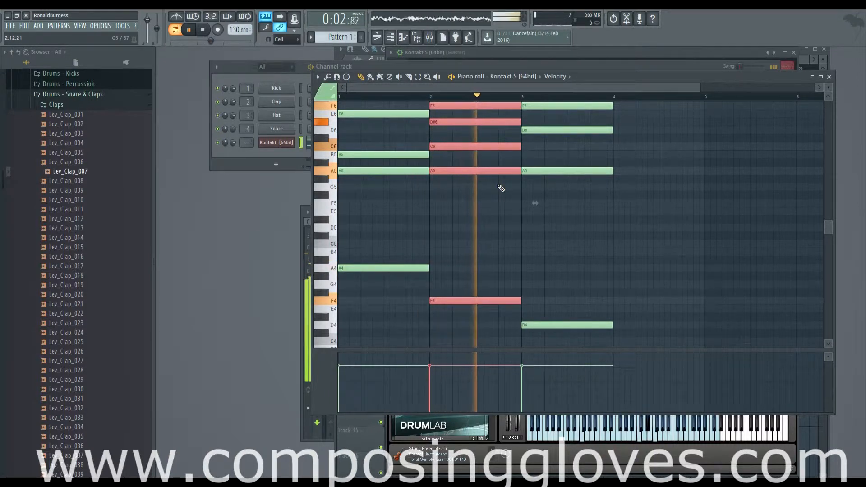
{"action": "key", "text": "space"}
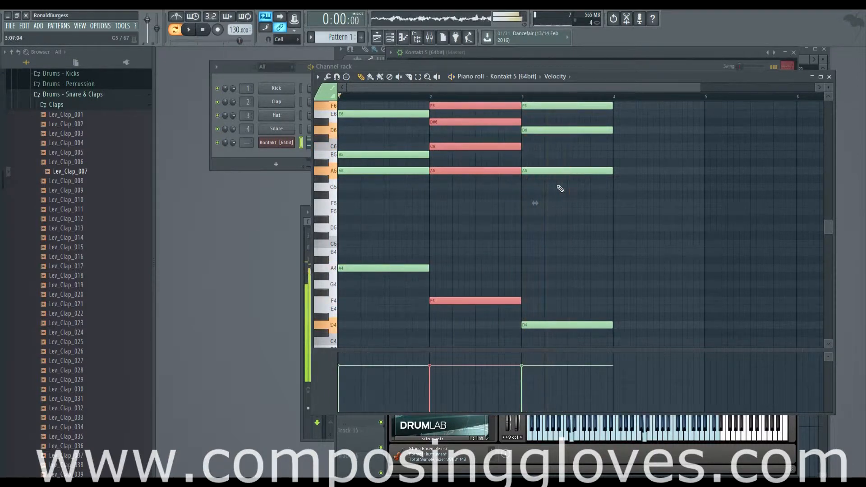
{"action": "scroll", "coordinate": [410, 140], "scroll_direction": "up", "scroll_amount": 4}
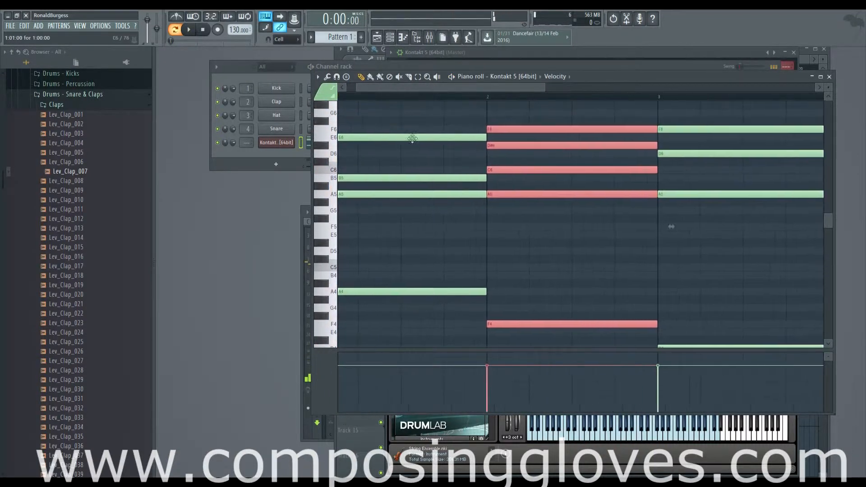
{"action": "left_click_drag", "start_coordinate": [668, 165], "coordinate": [481, 158]}
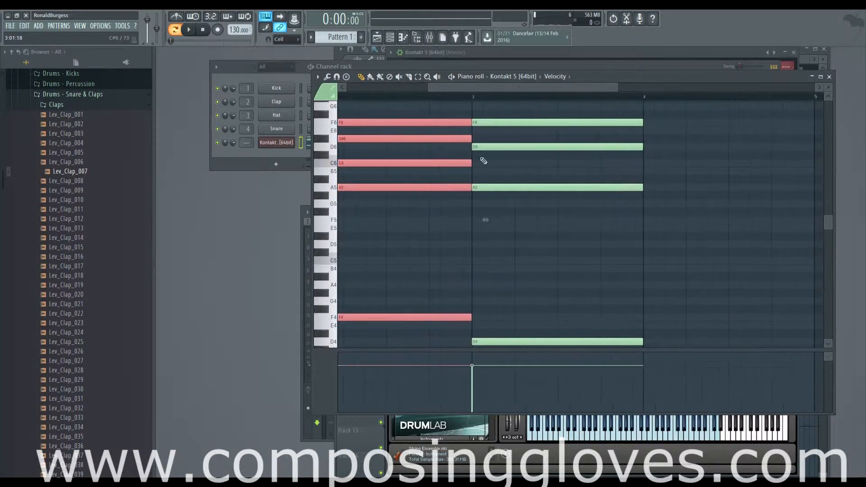
{"action": "left_click_drag", "start_coordinate": [437, 178], "coordinate": [335, 186]}
{"action": "scroll", "coordinate": [474, 183], "scroll_direction": "down", "scroll_amount": 3}
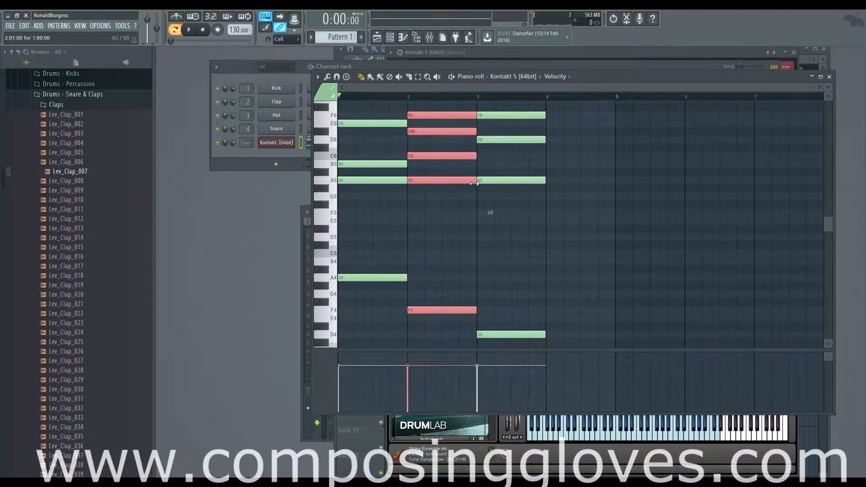
Step: Examine the upper voices and bass notes of the A, F and D chords across bars 1 to 3
{"action": "scroll", "coordinate": [498, 180], "scroll_direction": "up", "scroll_amount": 1}
{"action": "scroll", "coordinate": [500, 182], "scroll_direction": "up", "scroll_amount": 2}
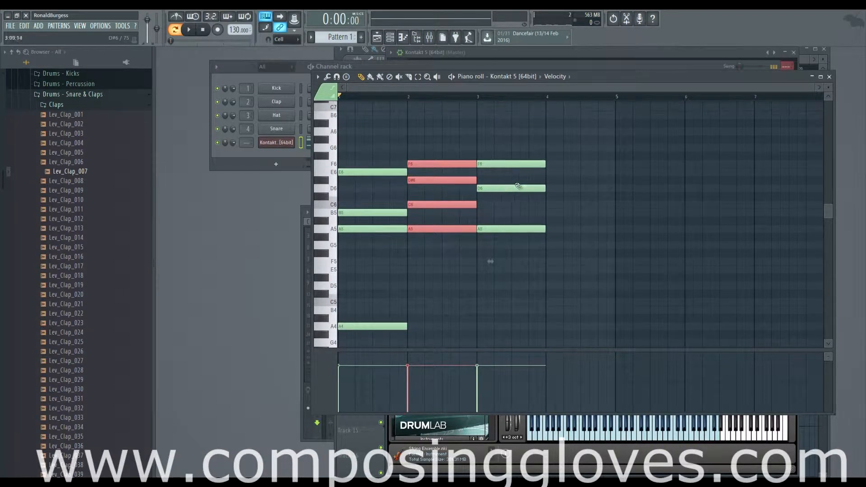
{"action": "scroll", "coordinate": [519, 185], "scroll_direction": "down", "scroll_amount": 2}
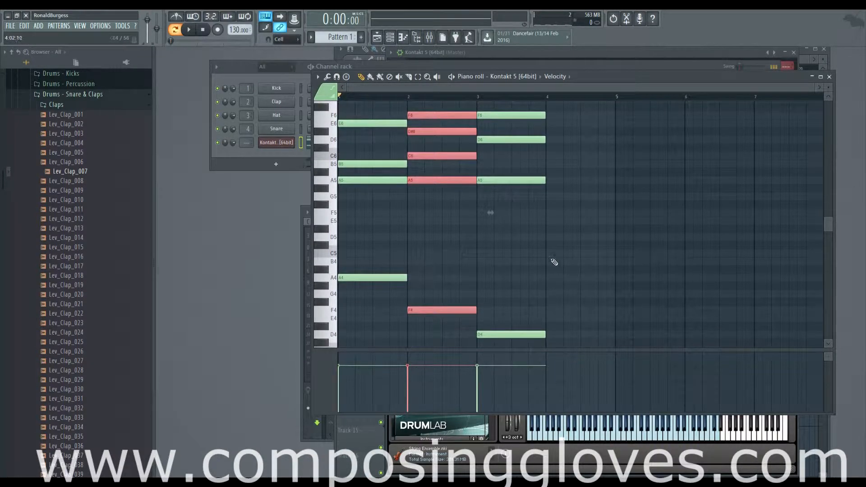
{"action": "scroll", "coordinate": [548, 253], "scroll_direction": "up", "scroll_amount": 3}
{"action": "scroll", "coordinate": [493, 229], "scroll_direction": "down", "scroll_amount": 1}
{"action": "scroll", "coordinate": [494, 248], "scroll_direction": "up", "scroll_amount": 1}
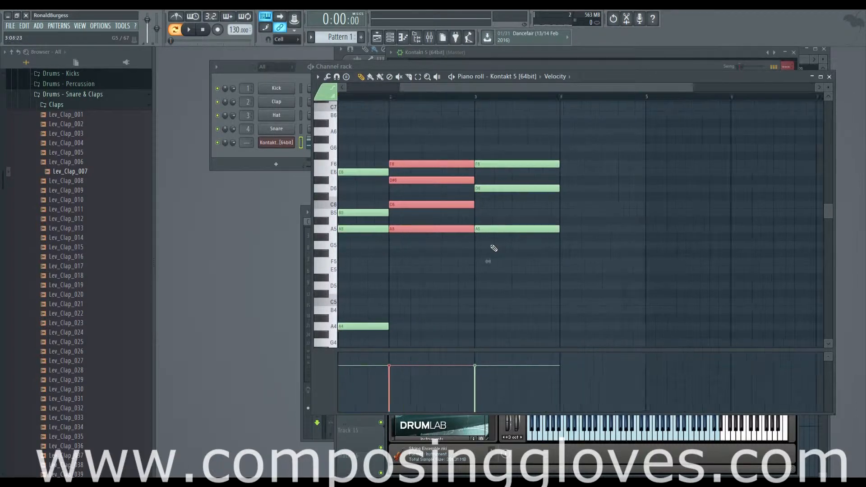
{"action": "scroll", "coordinate": [494, 248], "scroll_direction": "up", "scroll_amount": 3}
{"action": "left_click_drag", "start_coordinate": [570, 246], "coordinate": [508, 208]}
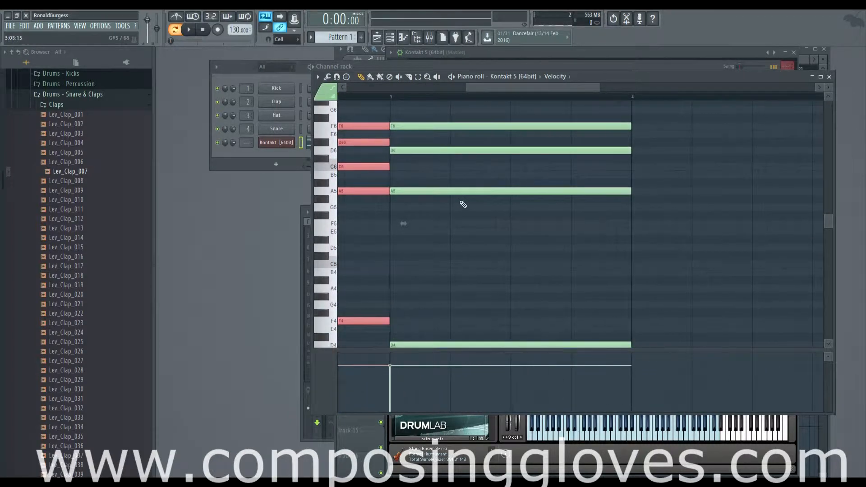
{"action": "scroll", "coordinate": [410, 192], "scroll_direction": "left", "scroll_amount": 4}
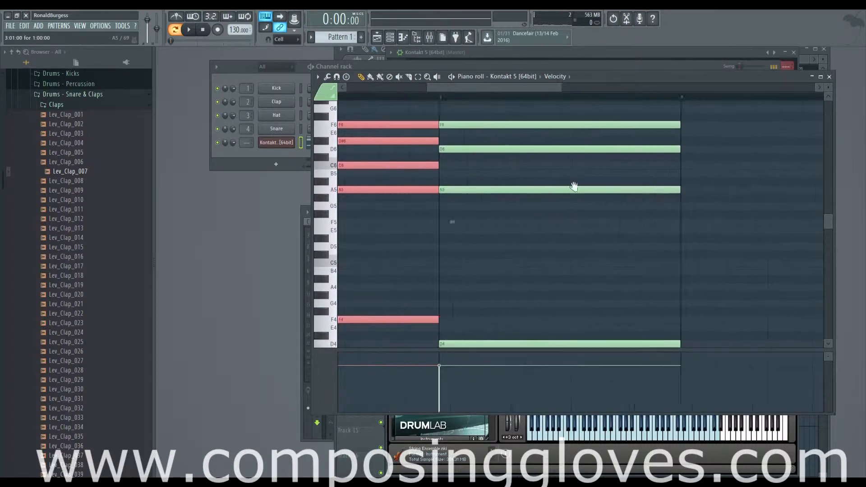
{"action": "left_click", "coordinate": [329, 193]}
{"action": "scroll", "coordinate": [407, 213], "scroll_direction": "left", "scroll_amount": 2}
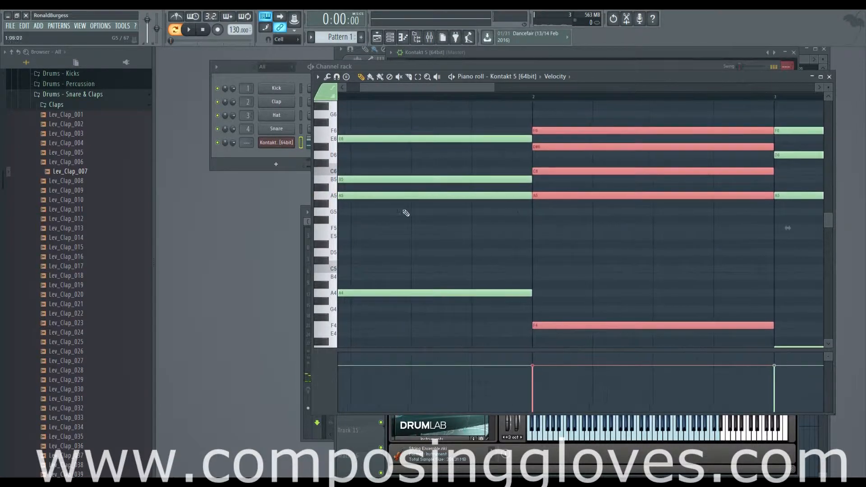
{"action": "scroll", "coordinate": [338, 197], "scroll_direction": "left", "scroll_amount": 1}
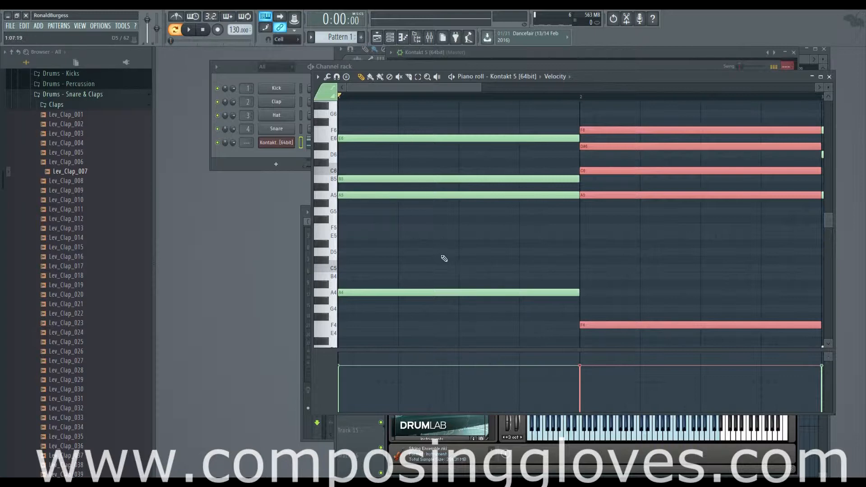
{"action": "scroll", "coordinate": [663, 250], "scroll_direction": "right", "scroll_amount": 8}
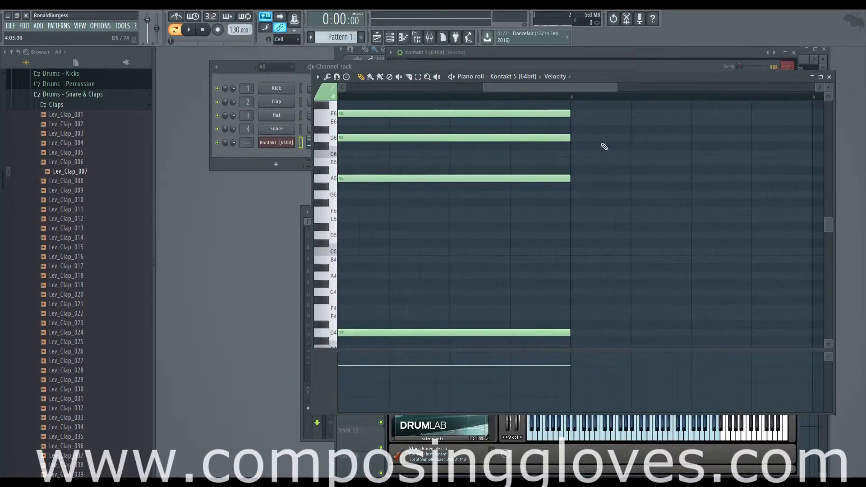
{"action": "scroll", "coordinate": [605, 147], "scroll_direction": "down", "scroll_amount": 3}
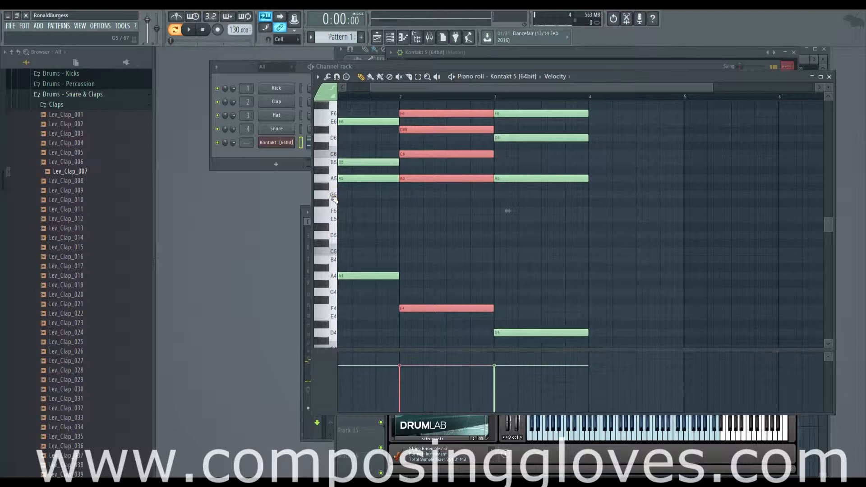
{"action": "left_click_drag", "start_coordinate": [544, 214], "coordinate": [498, 185]}
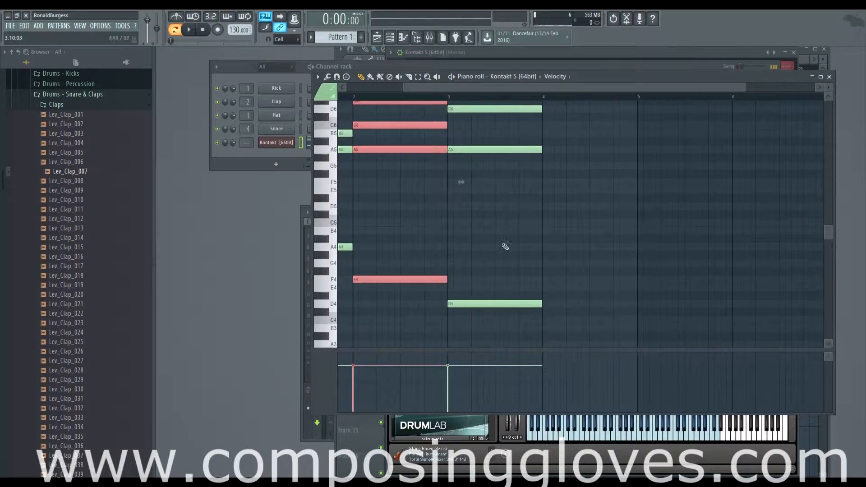
{"action": "left_click_drag", "start_coordinate": [505, 245], "coordinate": [500, 319]}
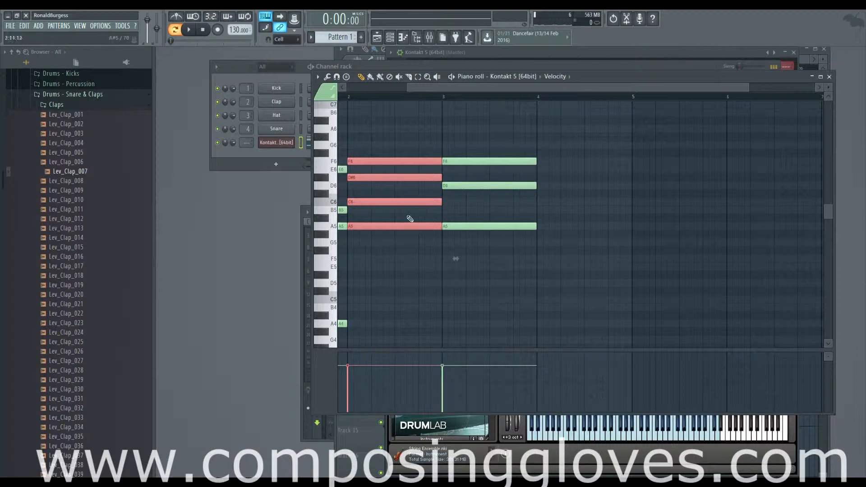
{"action": "scroll", "coordinate": [402, 207], "scroll_direction": "down", "scroll_amount": 4}
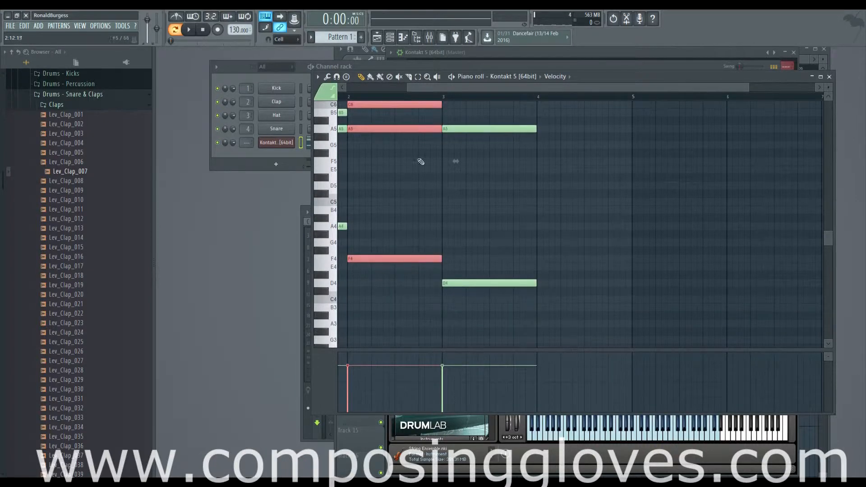
{"action": "scroll", "coordinate": [455, 280], "scroll_direction": "up", "scroll_amount": 3}
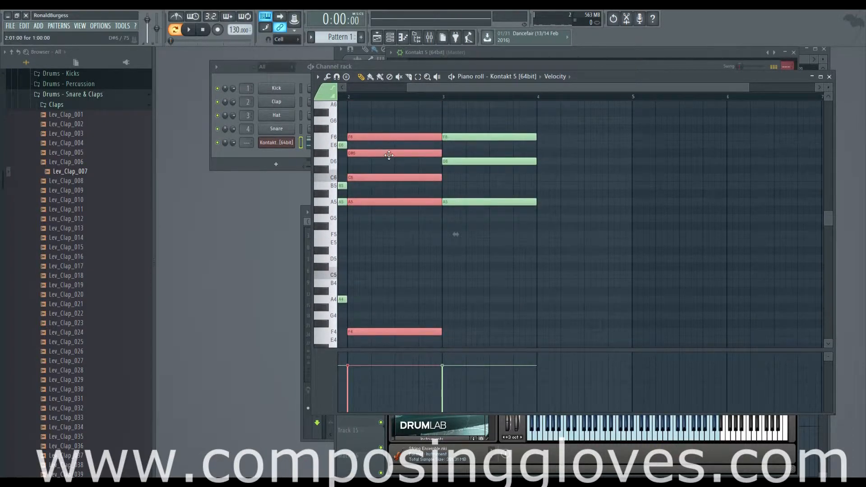
Step: Clear the selection of the bar 2 chord and audition the G5 and E5 keys
{"action": "left_click", "coordinate": [400, 167]}
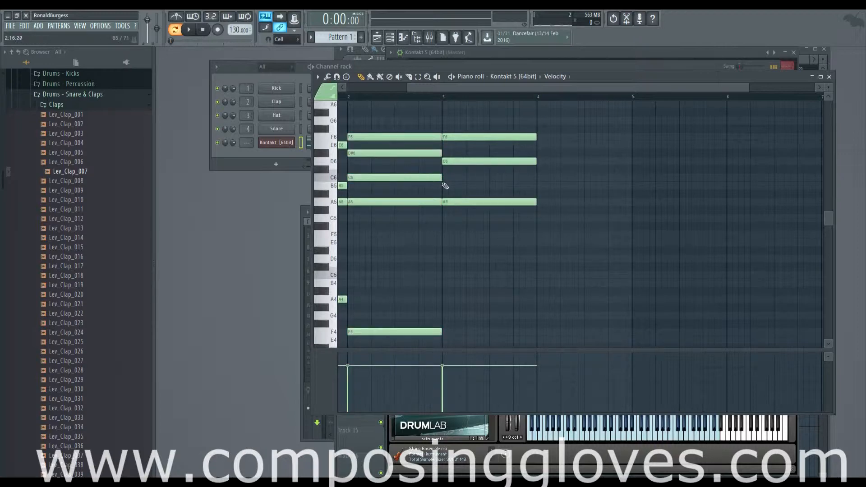
{"action": "left_click", "coordinate": [331, 222]}
{"action": "left_click", "coordinate": [337, 248]}
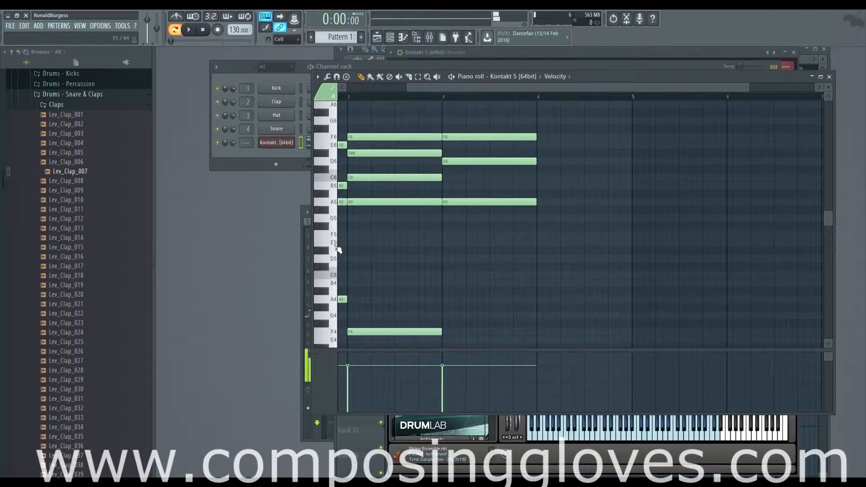
Step: Add a one-bar bass note at E4 in bar 4 and move it down to B3
{"action": "left_click_drag", "start_coordinate": [400, 234], "coordinate": [586, 255]}
{"action": "left_click_drag", "start_coordinate": [645, 311], "coordinate": [569, 292]}
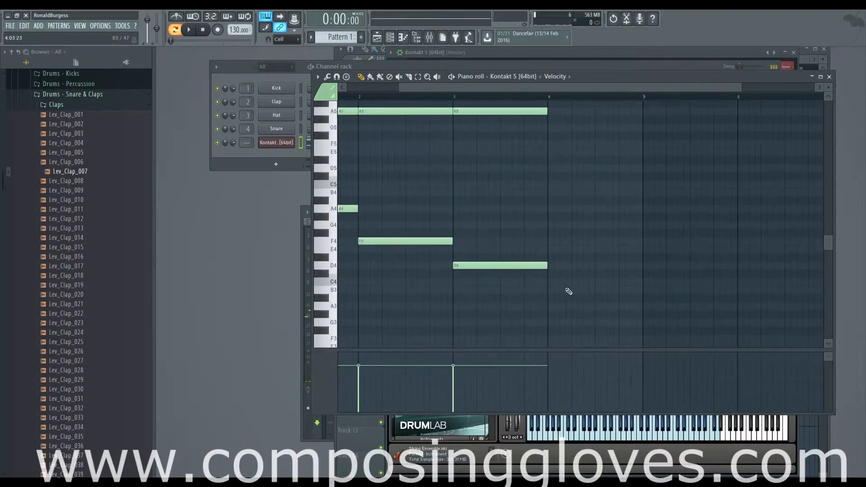
{"action": "left_click", "coordinate": [560, 249]}
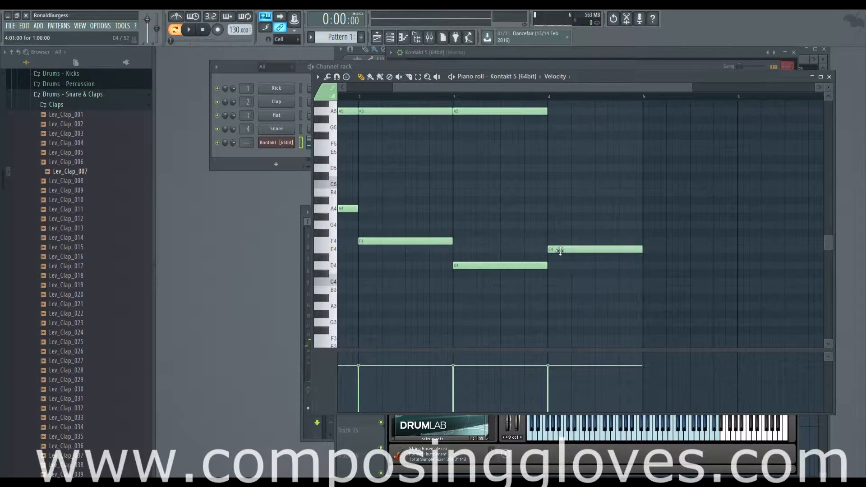
{"action": "left_click_drag", "start_coordinate": [562, 250], "coordinate": [560, 291]}
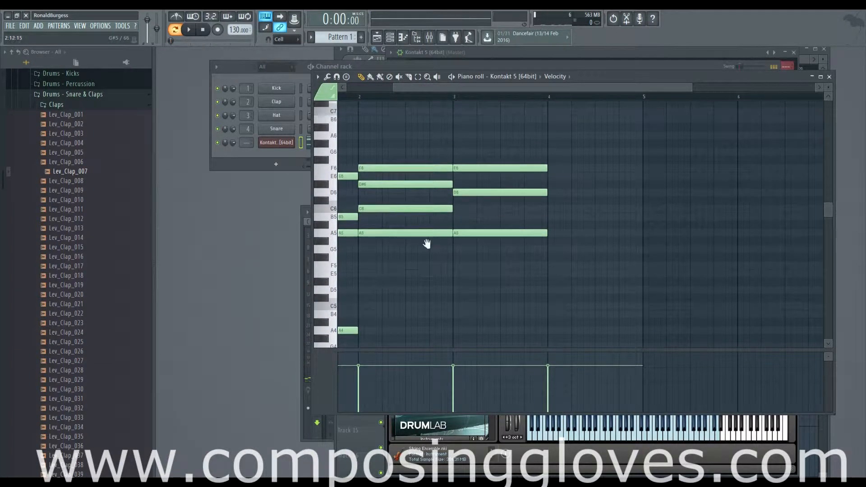
Step: Review the bass line across bars 1 to 4 and audition the E3, G#3 and B3 keys
{"action": "scroll", "coordinate": [426, 244], "scroll_direction": "left", "scroll_amount": 2}
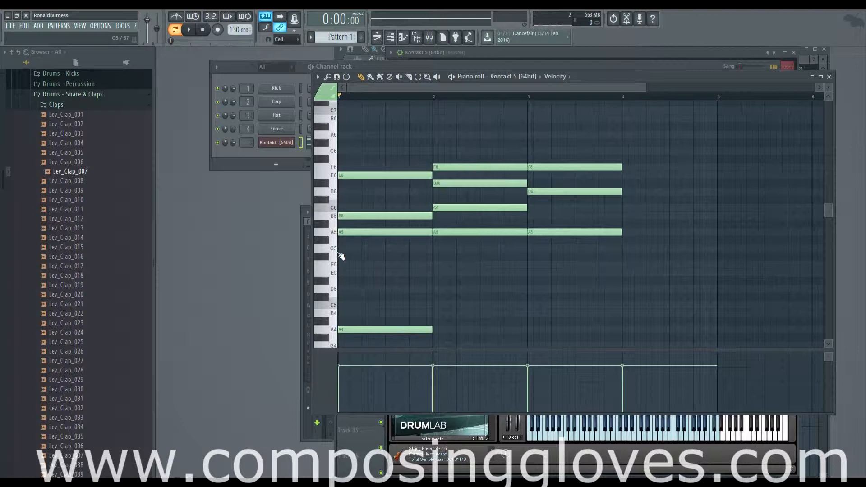
{"action": "left_click_drag", "start_coordinate": [625, 303], "coordinate": [568, 250]}
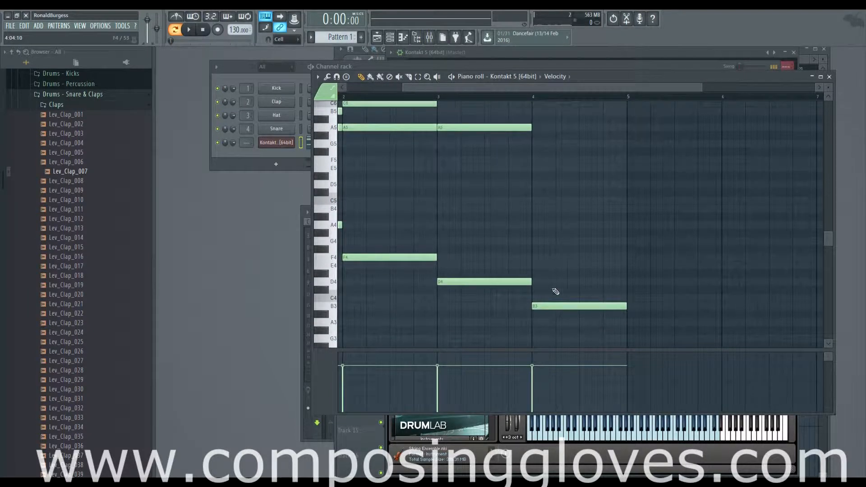
{"action": "left_click_drag", "start_coordinate": [469, 262], "coordinate": [506, 265]}
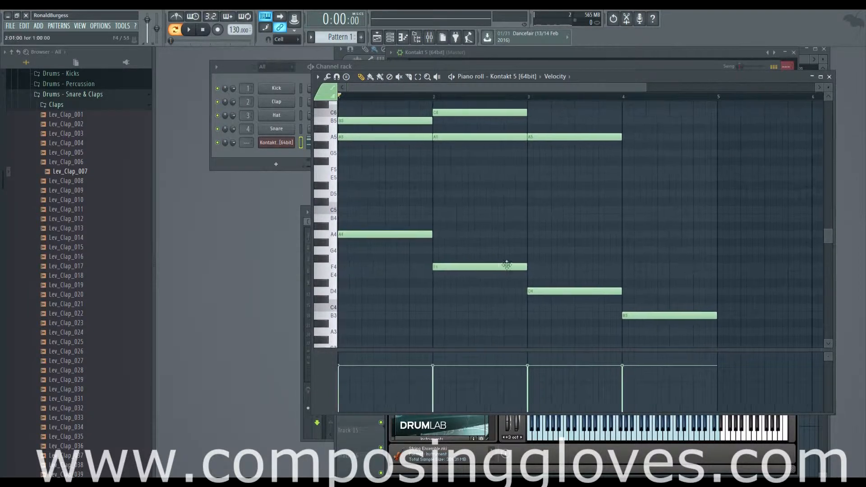
{"action": "left_click_drag", "start_coordinate": [630, 316], "coordinate": [555, 228]}
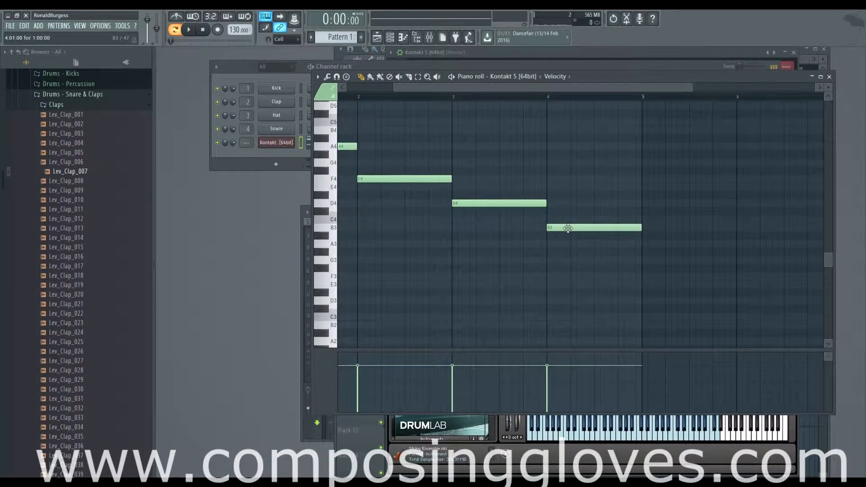
{"action": "scroll", "coordinate": [571, 235], "scroll_direction": "up", "scroll_amount": 3}
{"action": "scroll", "coordinate": [528, 205], "scroll_direction": "right", "scroll_amount": 2}
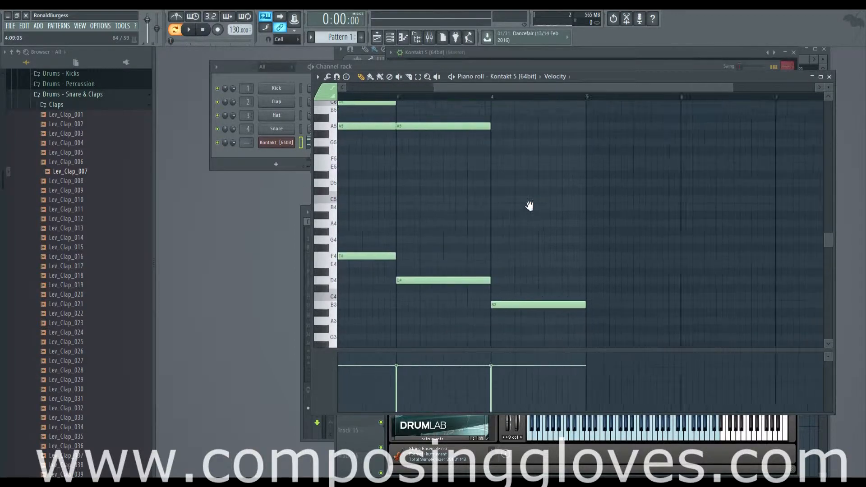
{"action": "scroll", "coordinate": [490, 310], "scroll_direction": "down", "scroll_amount": 1}
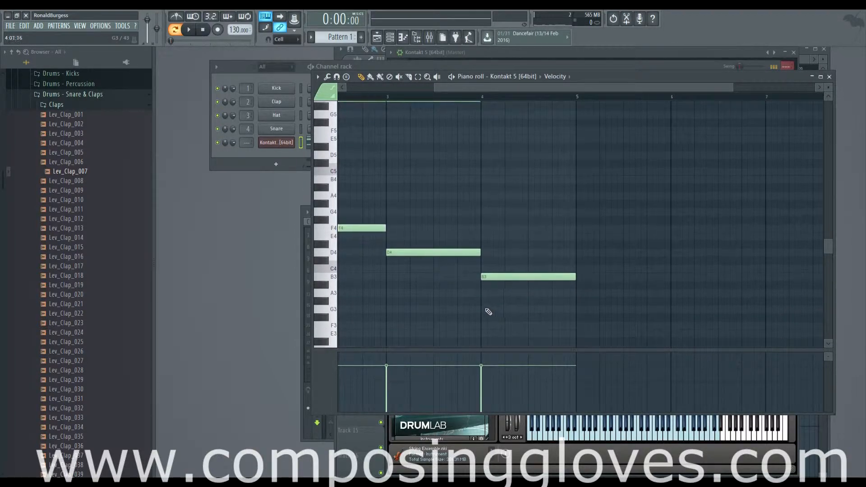
{"action": "left_click", "coordinate": [334, 333]}
{"action": "left_click", "coordinate": [333, 309]}
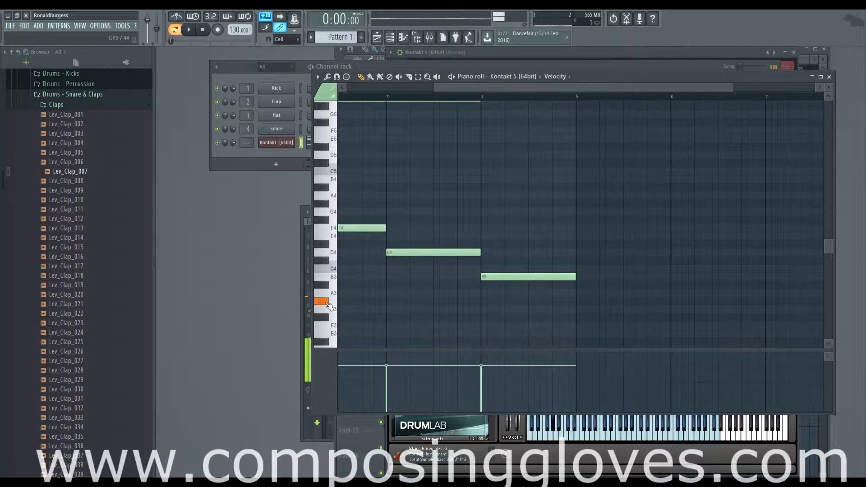
{"action": "left_click", "coordinate": [332, 272]}
Step: Build an E major chord in bar 4 with one-bar E5, G#5 and B5 notes above the B3 bass
{"action": "scroll", "coordinate": [519, 276], "scroll_direction": "up", "scroll_amount": 3}
{"action": "scroll", "coordinate": [528, 304], "scroll_direction": "down", "scroll_amount": 1}
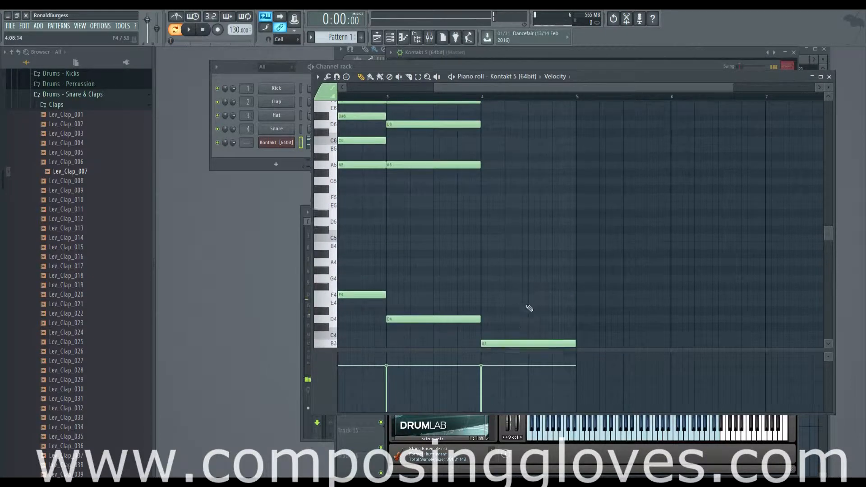
{"action": "scroll", "coordinate": [558, 316], "scroll_direction": "up", "scroll_amount": 4}
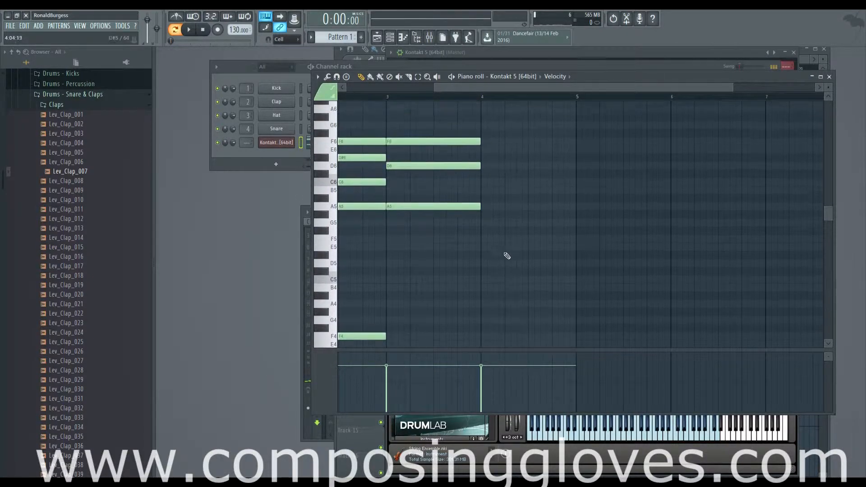
{"action": "left_click", "coordinate": [487, 287]}
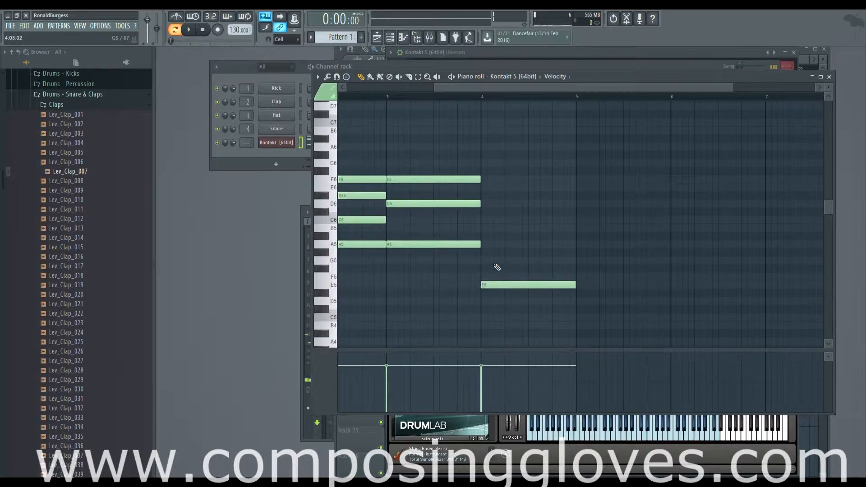
{"action": "left_click", "coordinate": [489, 246]}
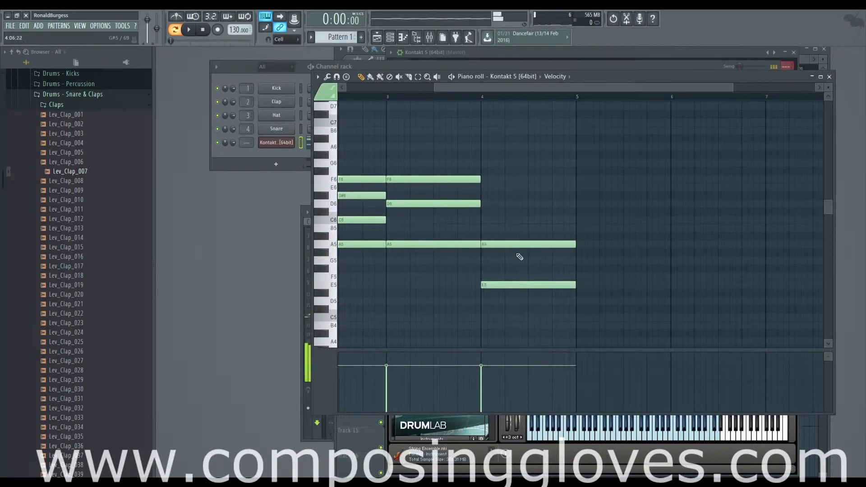
{"action": "scroll", "coordinate": [519, 253], "scroll_direction": "down", "scroll_amount": 7}
{"action": "scroll", "coordinate": [521, 261], "scroll_direction": "up", "scroll_amount": 5}
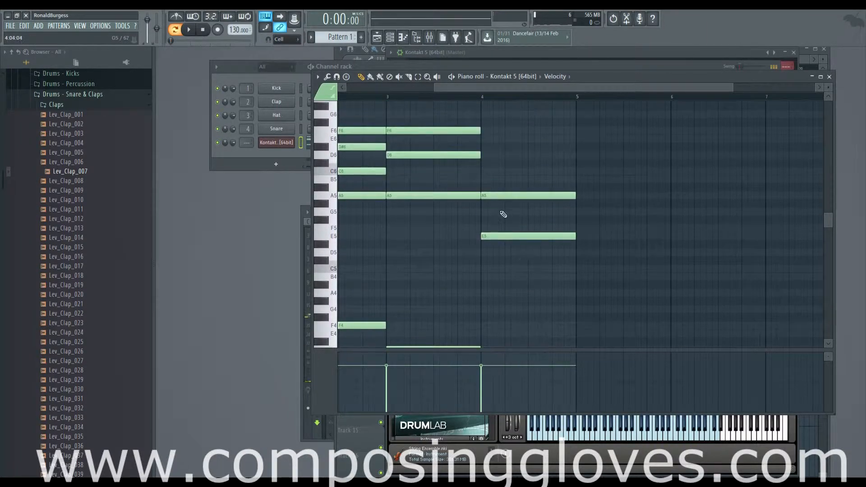
{"action": "left_click_drag", "start_coordinate": [497, 198], "coordinate": [499, 205]}
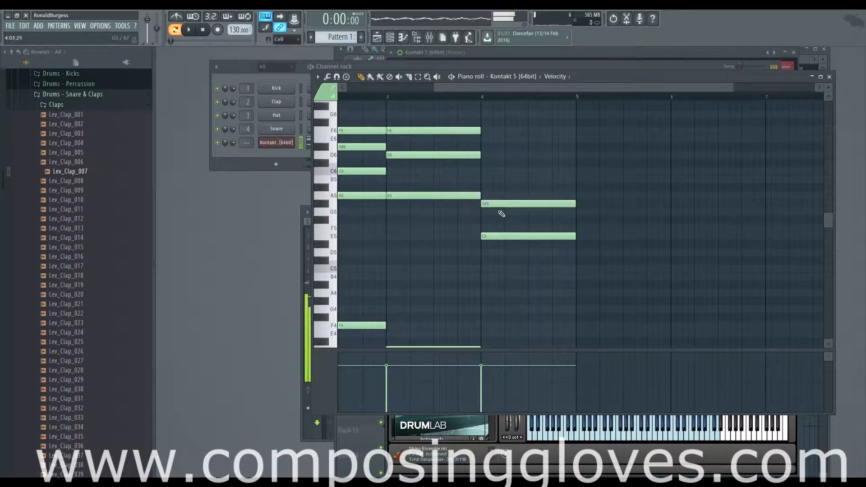
{"action": "left_click", "coordinate": [488, 181]}
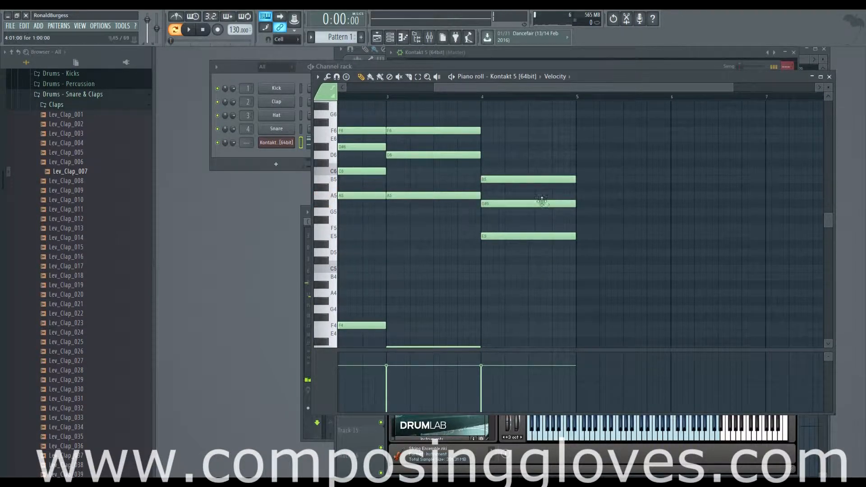
Step: Select the bass notes A4, F4 and D4 in bars 1 to 3
{"action": "left_click_drag", "start_coordinate": [459, 191], "coordinate": [603, 200]}
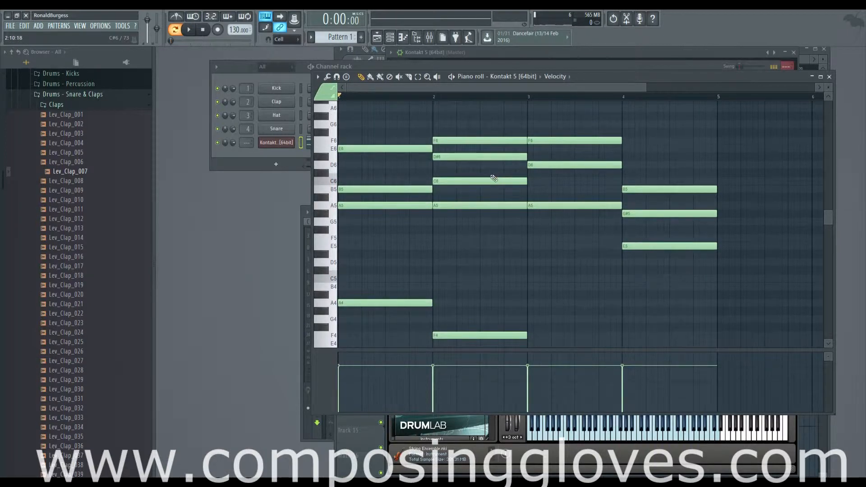
{"action": "scroll", "coordinate": [506, 200], "scroll_direction": "down", "scroll_amount": 3}
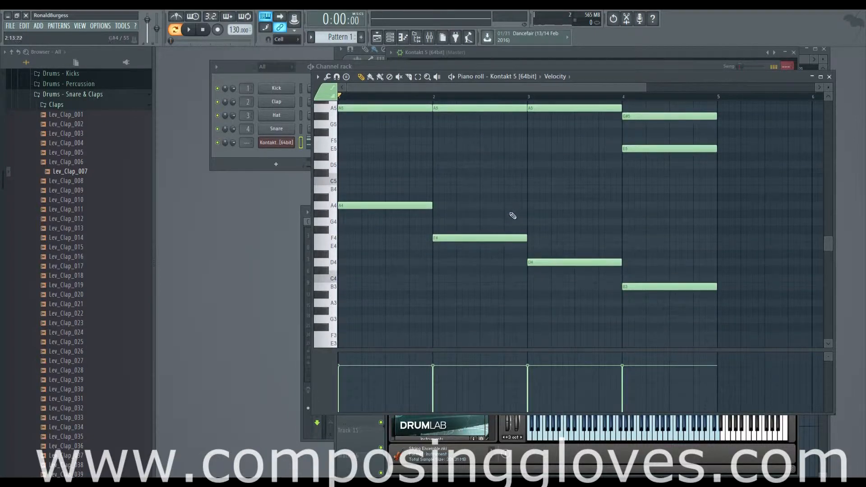
{"action": "left_click_drag", "start_coordinate": [397, 207], "coordinate": [567, 287]}
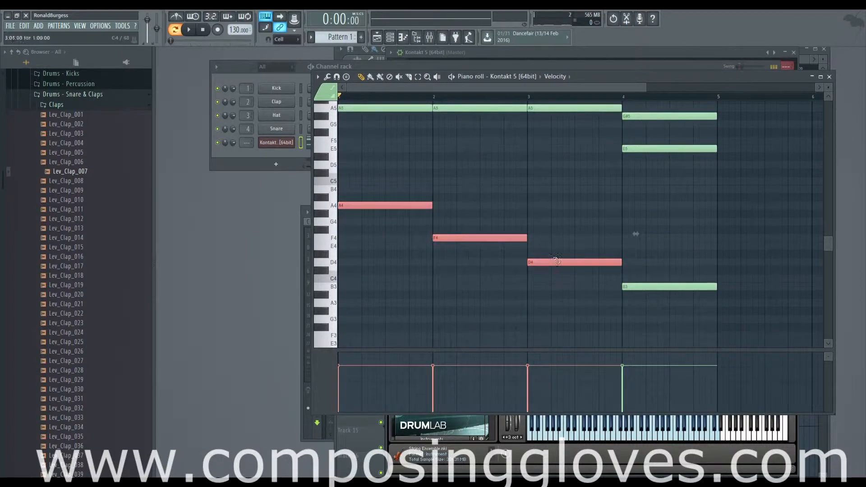
Step: Add a one-bar note to the E major chord in bar 4 and move it to D6
{"action": "left_click", "coordinate": [468, 164], "text": "ctrl"}
{"action": "scroll", "coordinate": [518, 214], "scroll_direction": "up", "scroll_amount": 3}
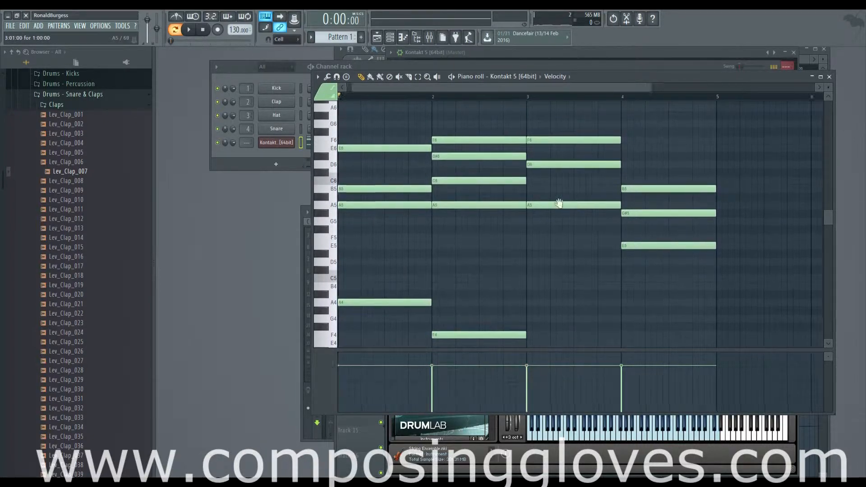
{"action": "scroll", "coordinate": [519, 213], "scroll_direction": "right", "scroll_amount": 4}
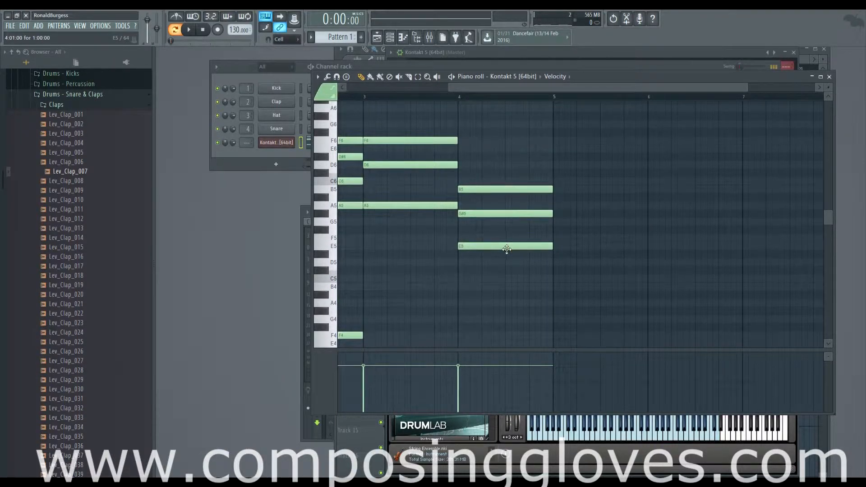
{"action": "left_click", "coordinate": [469, 231]}
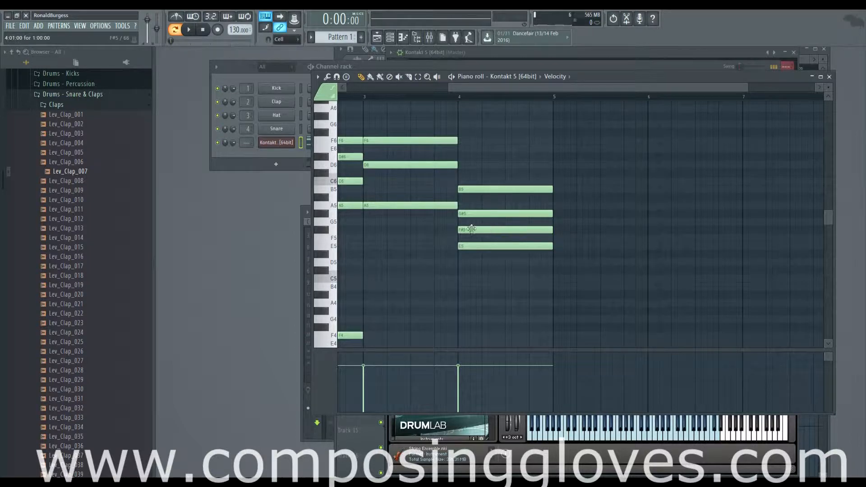
{"action": "left_click_drag", "start_coordinate": [471, 230], "coordinate": [474, 264]}
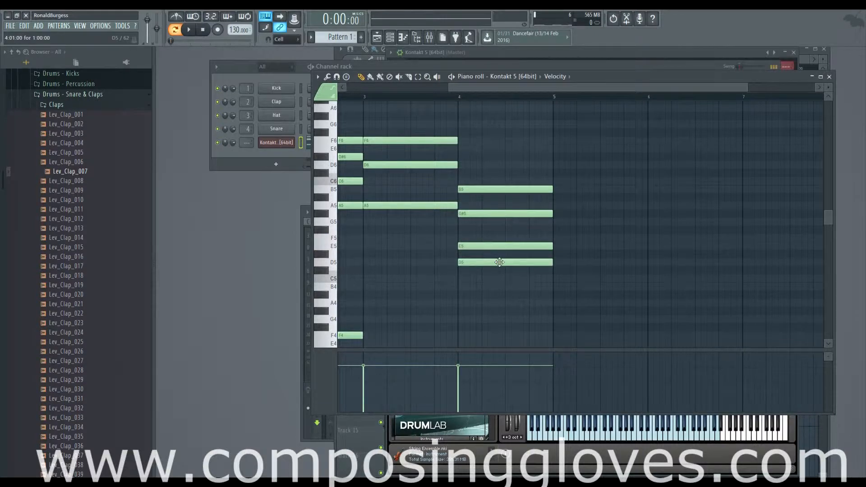
{"action": "mouse_move", "coordinate": [500, 264]}
{"action": "left_mouse_down"}
{"action": "mouse_move", "coordinate": [494, 136]}
{"action": "mouse_move", "coordinate": [492, 164]}
{"action": "left_mouse_up"}
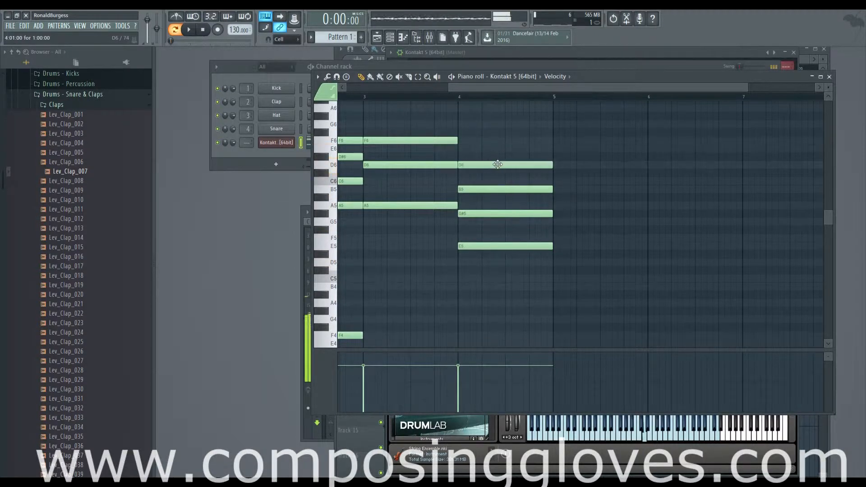
{"action": "left_click_drag", "start_coordinate": [474, 206], "coordinate": [691, 206]}
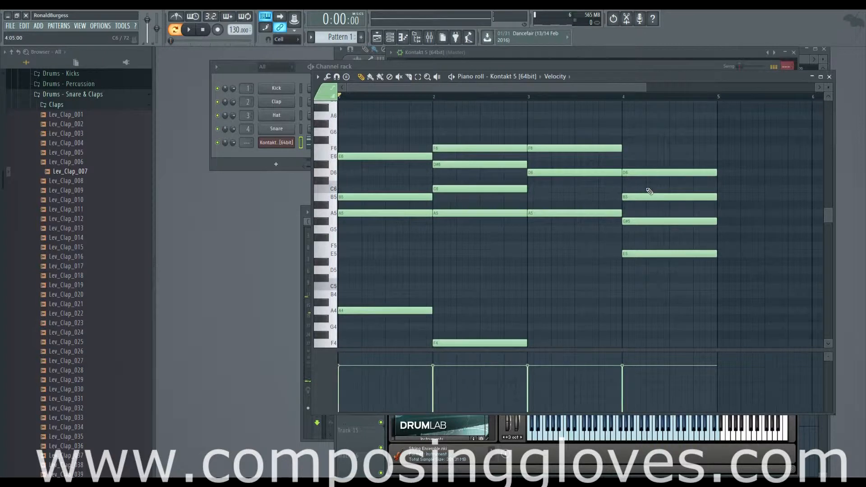
{"action": "left_click_drag", "start_coordinate": [647, 189], "coordinate": [533, 187]}
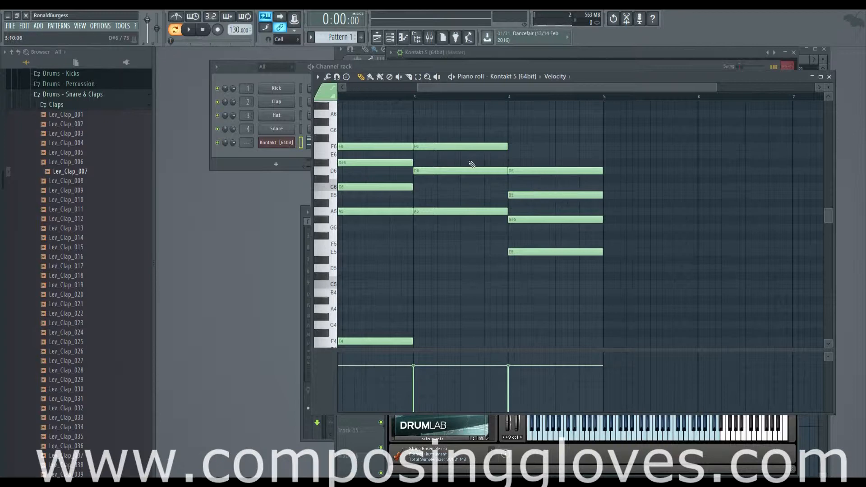
Step: Try the bar 4 D6 note an octave lower at D5 and compare it with the preceding chords
{"action": "left_click", "coordinate": [526, 173]}
{"action": "left_click_drag", "start_coordinate": [526, 174], "coordinate": [526, 268]}
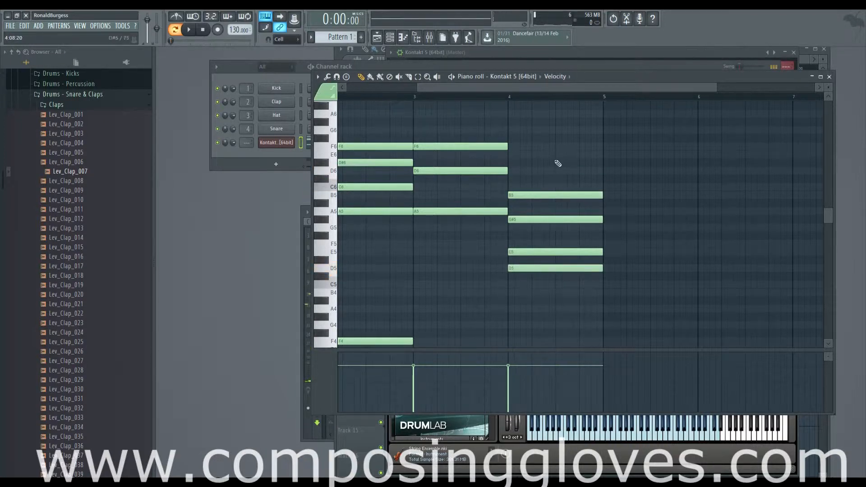
{"action": "left_click_drag", "start_coordinate": [474, 158], "coordinate": [789, 213]}
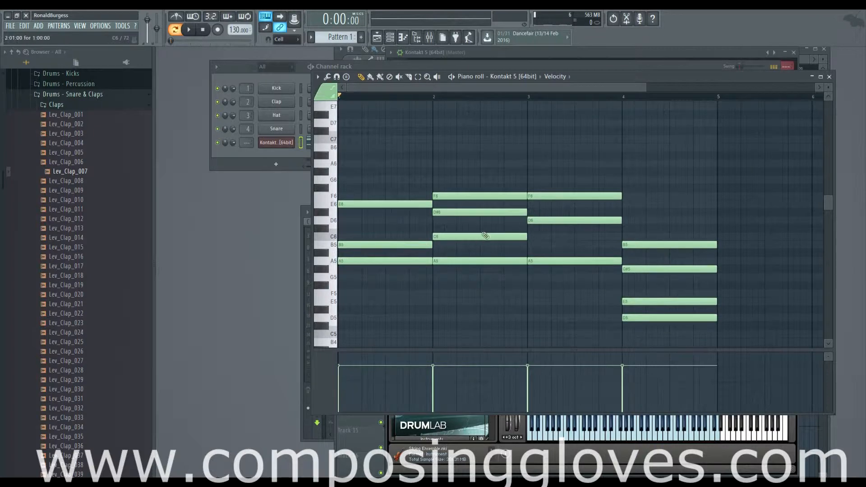
{"action": "left_click_drag", "start_coordinate": [523, 232], "coordinate": [444, 167]}
Step: Raise bar 4's D5 and E5 notes by an octave to D6 and E6
{"action": "left_click_drag", "start_coordinate": [595, 135], "coordinate": [547, 181]}
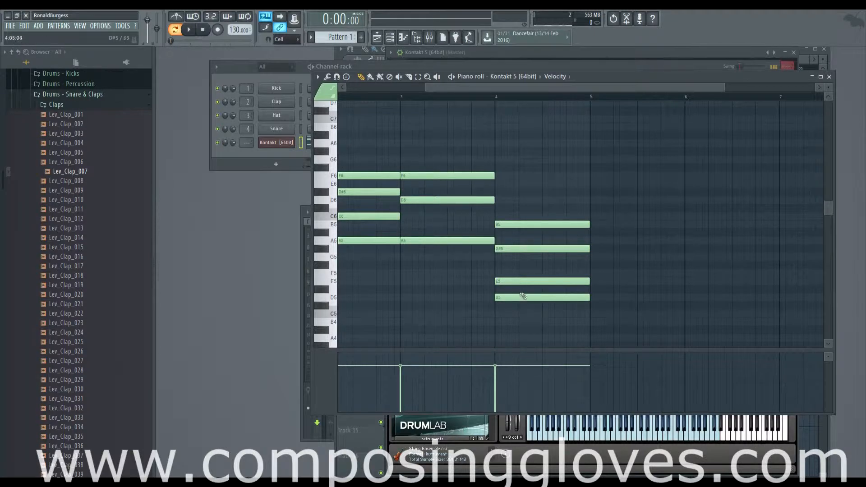
{"action": "left_click_drag", "start_coordinate": [518, 296], "coordinate": [522, 196]}
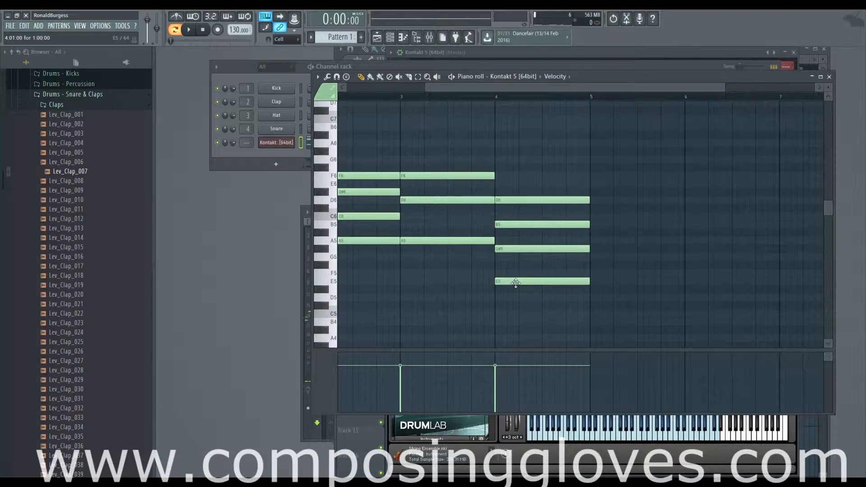
{"action": "left_click_drag", "start_coordinate": [517, 283], "coordinate": [518, 191]}
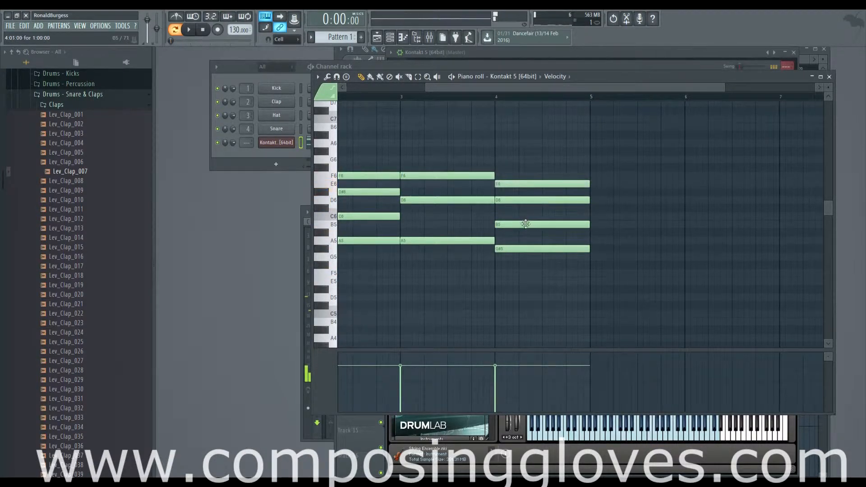
Step: Examine the voice leading between the bar 3 and bar 4 chords, highlighting their neighbouring notes and the bar 1 chord for comparison
{"action": "left_click_drag", "start_coordinate": [485, 165], "coordinate": [513, 183]}
{"action": "left_click_drag", "start_coordinate": [474, 234], "coordinate": [530, 261]}
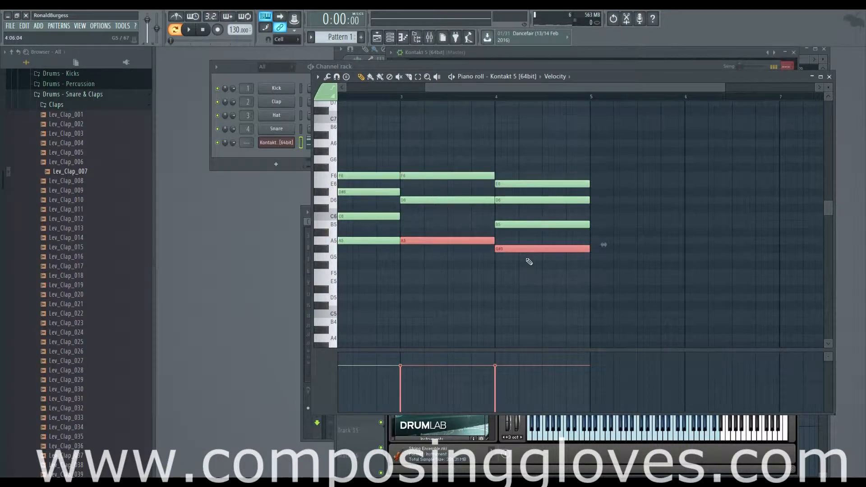
{"action": "left_click_drag", "start_coordinate": [487, 235], "coordinate": [623, 227]}
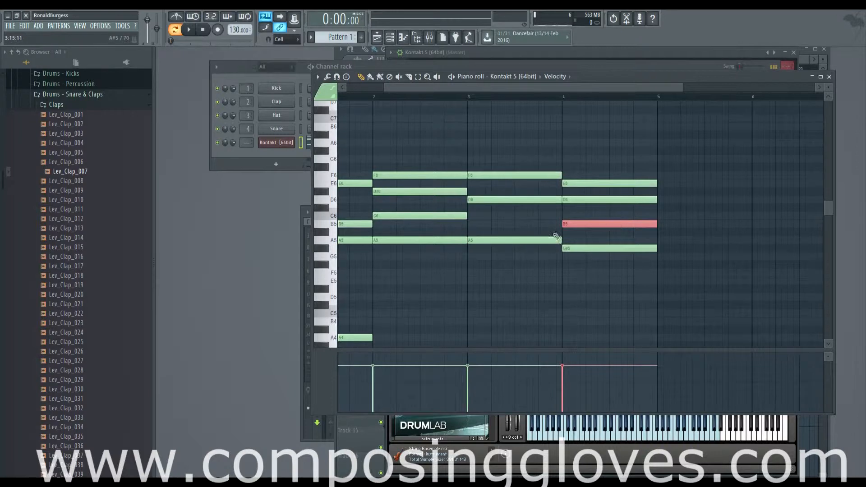
{"action": "left_click_drag", "start_coordinate": [558, 236], "coordinate": [517, 224]}
{"action": "left_click_drag", "start_coordinate": [504, 159], "coordinate": [566, 177]}
{"action": "left_click_drag", "start_coordinate": [508, 226], "coordinate": [560, 257]}
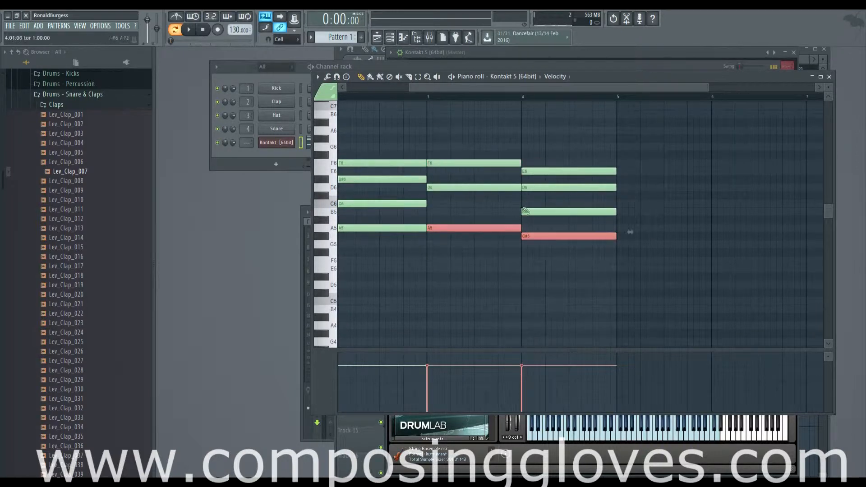
{"action": "left_click_drag", "start_coordinate": [548, 152], "coordinate": [580, 270]}
{"action": "left_click_drag", "start_coordinate": [531, 244], "coordinate": [631, 268]}
{"action": "left_click_drag", "start_coordinate": [366, 178], "coordinate": [397, 304]}
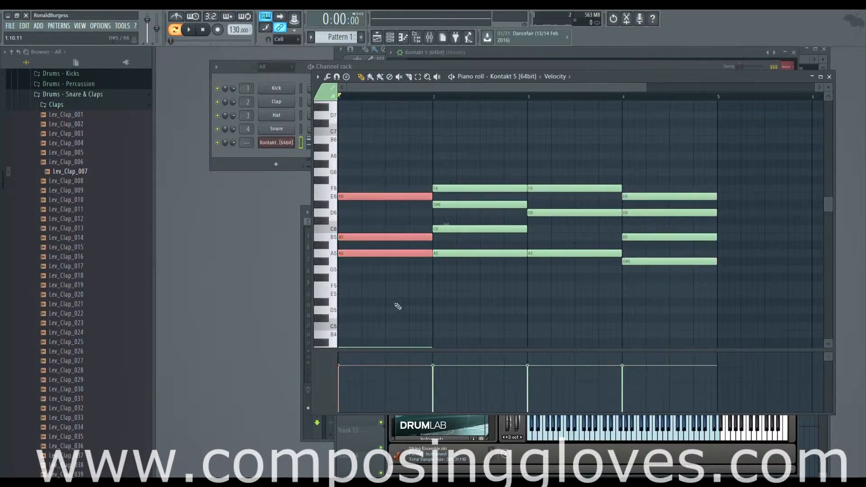
{"action": "mouse_move", "coordinate": [634, 297]}
{"action": "left_mouse_down"}
{"action": "mouse_move", "coordinate": [441, 154]}
{"action": "mouse_move", "coordinate": [503, 244]}
{"action": "left_mouse_up"}
{"action": "left_click_drag", "start_coordinate": [451, 198], "coordinate": [530, 170]}
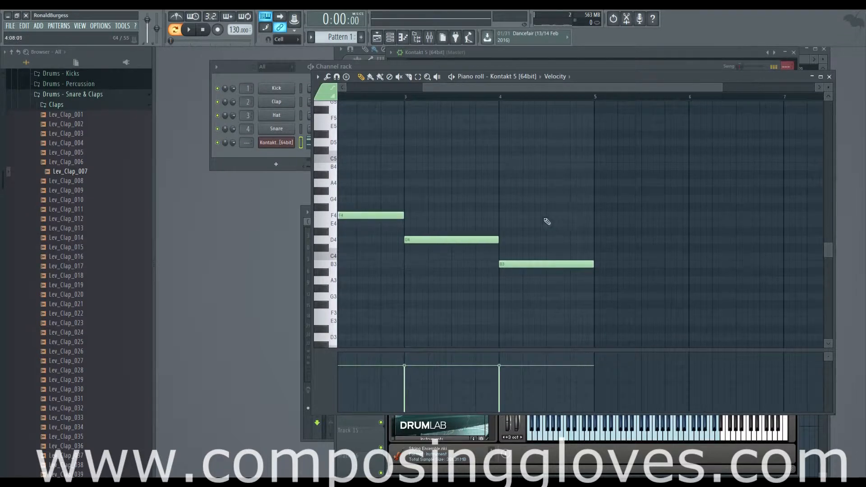
Step: Try the chord root as the bass in bar 4 by moving the B3 note up to E4
{"action": "left_click", "coordinate": [553, 264]}
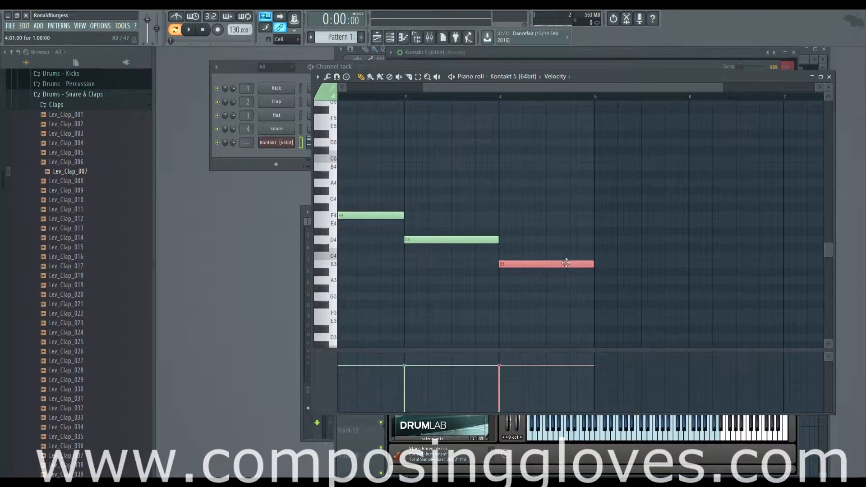
{"action": "scroll", "coordinate": [564, 262], "scroll_direction": "down", "scroll_amount": 2}
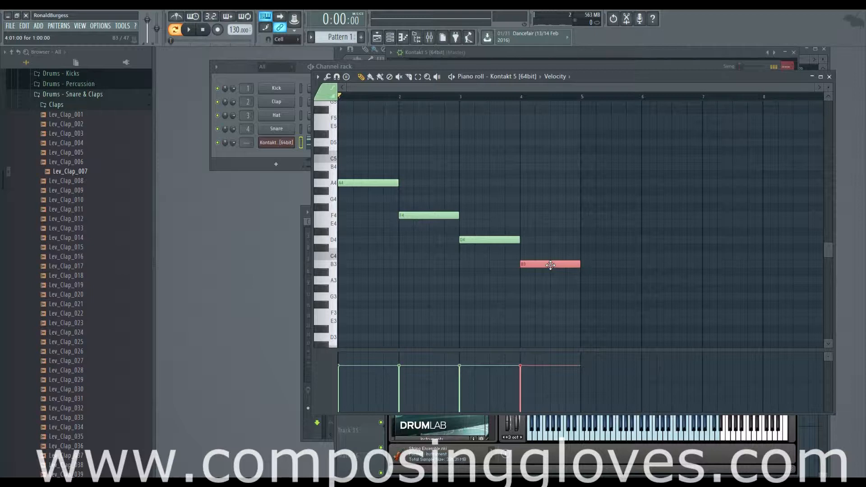
{"action": "left_click", "coordinate": [555, 249]}
{"action": "right_click", "coordinate": [563, 249]}
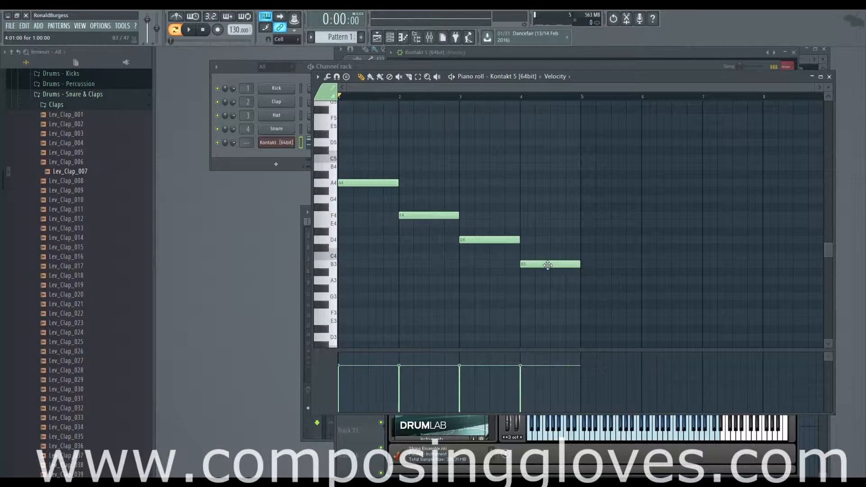
{"action": "left_click_drag", "start_coordinate": [548, 265], "coordinate": [550, 224]}
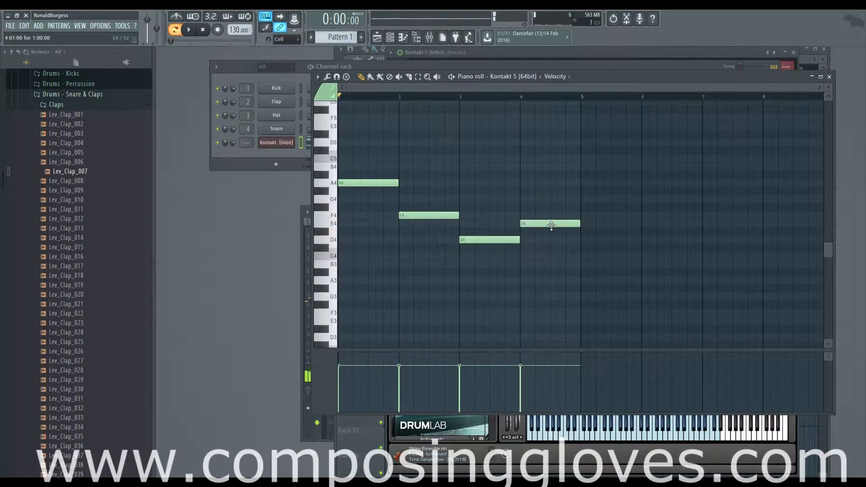
{"action": "scroll", "coordinate": [560, 232], "scroll_direction": "up", "scroll_amount": 1}
{"action": "scroll", "coordinate": [559, 232], "scroll_direction": "up", "scroll_amount": 7}
{"action": "scroll", "coordinate": [560, 233], "scroll_direction": "down", "scroll_amount": 2}
{"action": "scroll", "coordinate": [561, 233], "scroll_direction": "up", "scroll_amount": 2}
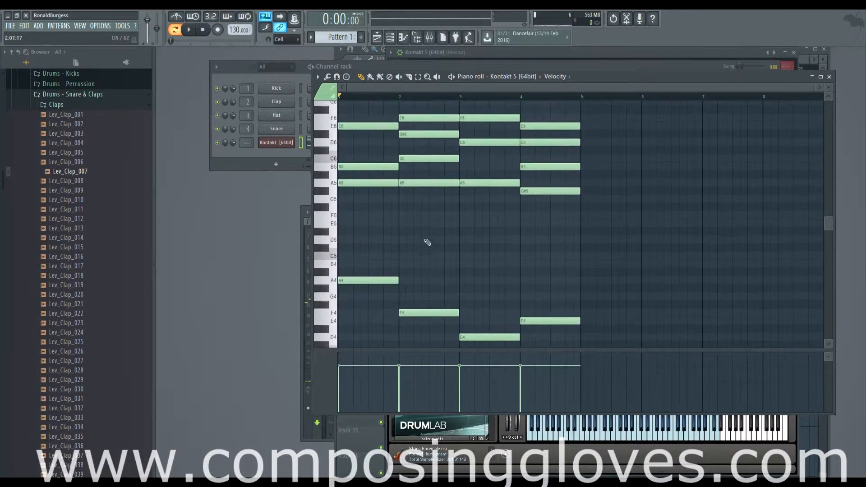
Step: Compare the chords in bars 1 to 3 and highlight their bass notes A4, F4 and D4
{"action": "left_click_drag", "start_coordinate": [360, 105], "coordinate": [485, 329], "text": "ctrl"}
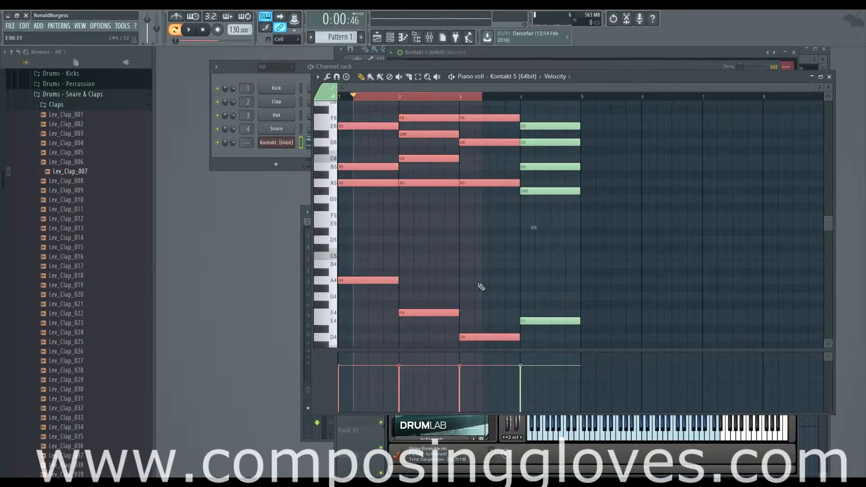
{"action": "left_click", "coordinate": [440, 213]}
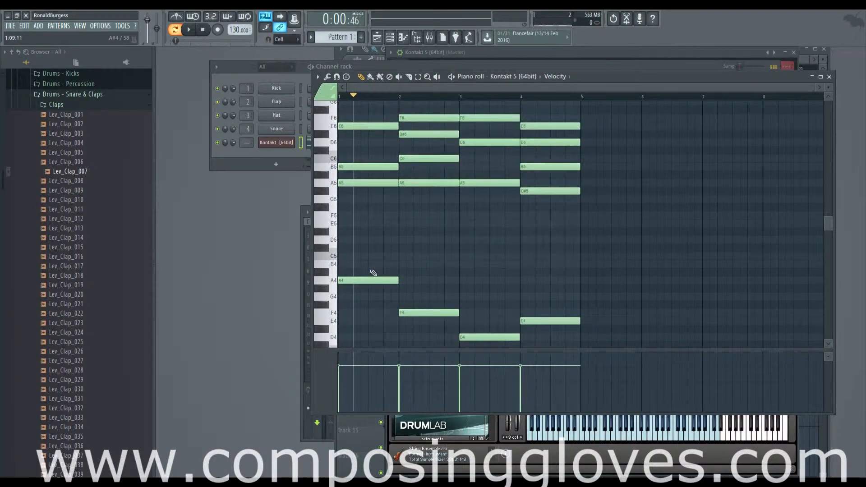
{"action": "left_click_drag", "start_coordinate": [371, 269], "coordinate": [496, 350], "text": "ctrl"}
{"action": "left_click_drag", "start_coordinate": [476, 296], "coordinate": [458, 260]}
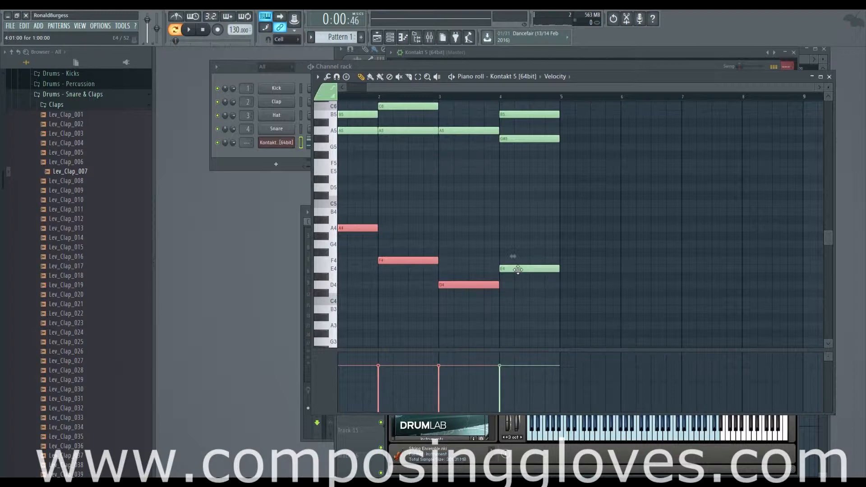
Step: Move the bar 4 bass note down to B3 and select the upper chord notes G#5, B5, D6 and E6
{"action": "left_click_drag", "start_coordinate": [518, 270], "coordinate": [518, 311]}
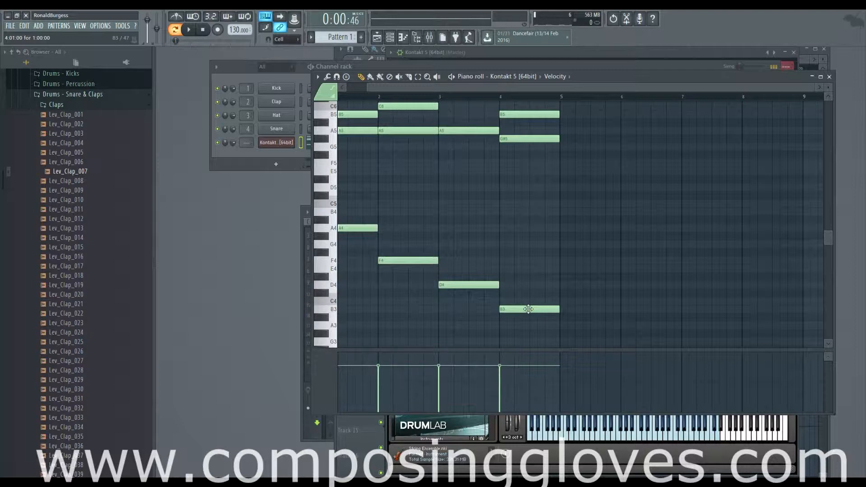
{"action": "scroll", "coordinate": [532, 310], "scroll_direction": "up", "scroll_amount": 7}
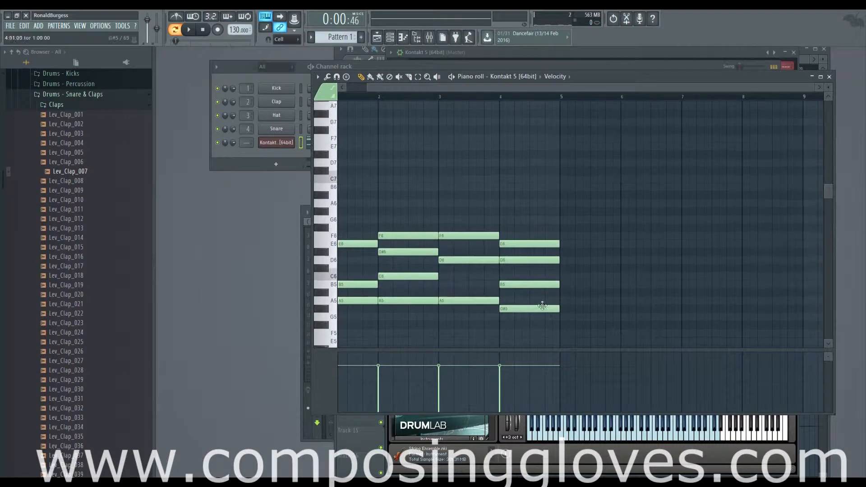
{"action": "scroll", "coordinate": [540, 306], "scroll_direction": "up", "scroll_amount": 3, "text": "ctrl"}
{"action": "left_click_drag", "start_coordinate": [533, 207], "coordinate": [552, 334]}
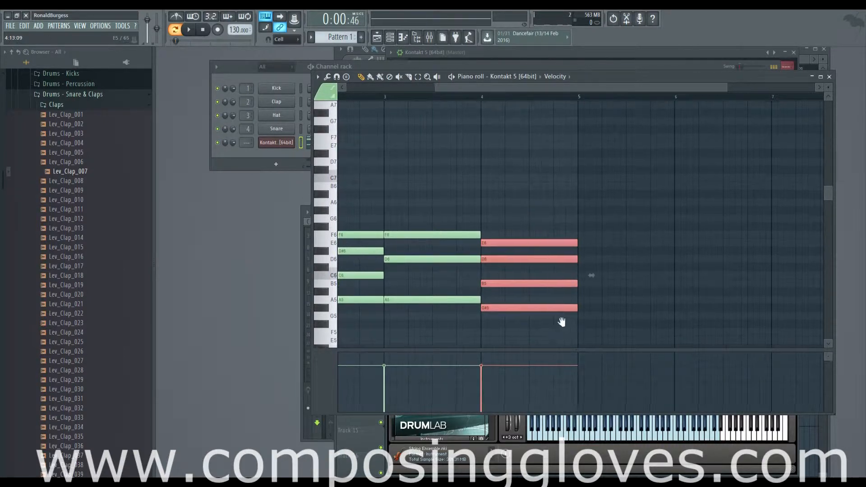
{"action": "scroll", "coordinate": [584, 271], "scroll_direction": "down", "scroll_amount": 8}
{"action": "scroll", "coordinate": [580, 216], "scroll_direction": "up", "scroll_amount": 2}
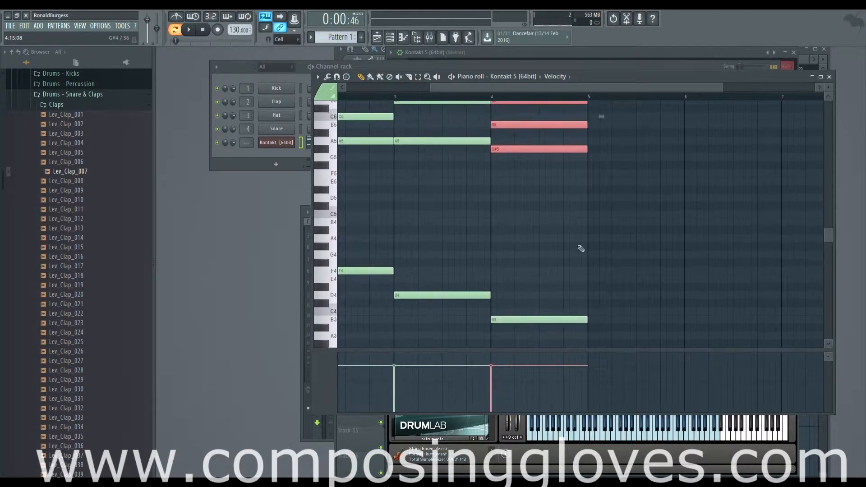
{"action": "scroll", "coordinate": [572, 231], "scroll_direction": "down", "scroll_amount": 3, "text": "ctrl"}
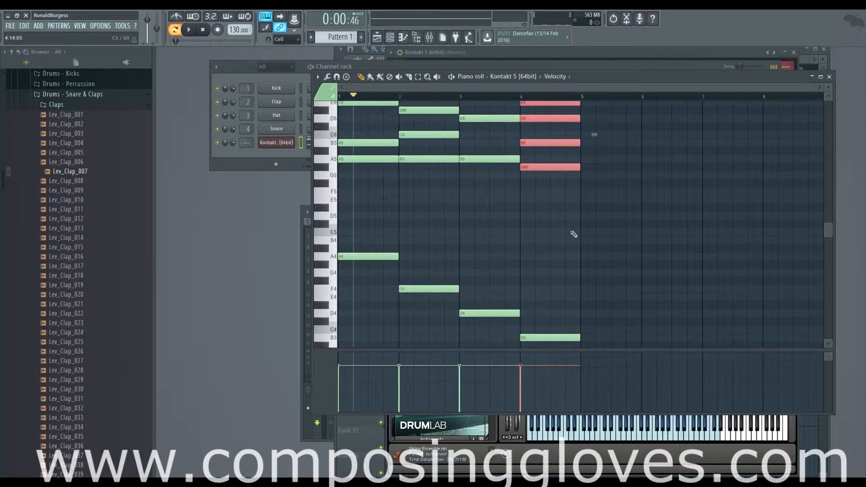
{"action": "scroll", "coordinate": [571, 226], "scroll_direction": "up", "scroll_amount": 1}
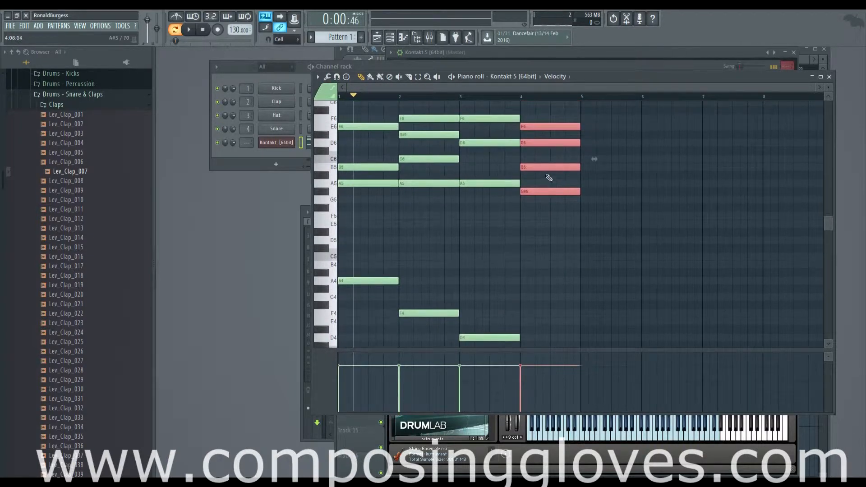
Step: Play the four-bar progression through, stop playback and examine the bass notes in bars 3 and 4
{"action": "key", "text": "space"}
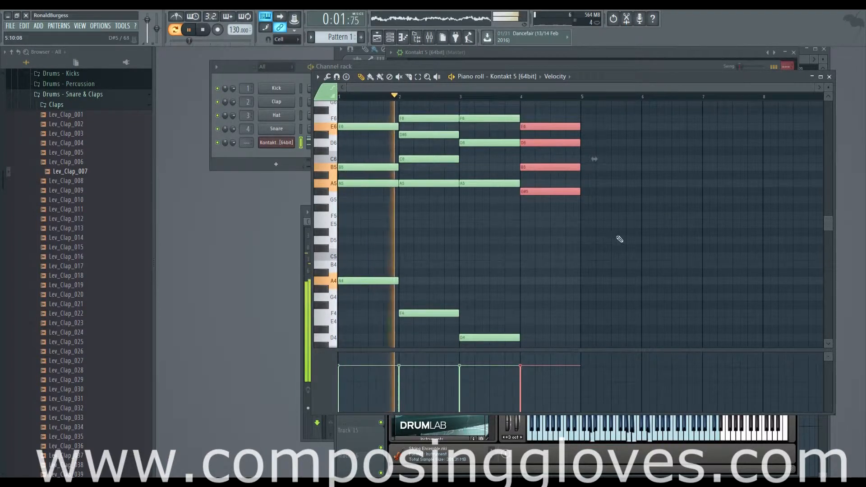
{"action": "left_click_drag", "start_coordinate": [620, 239], "coordinate": [571, 212]}
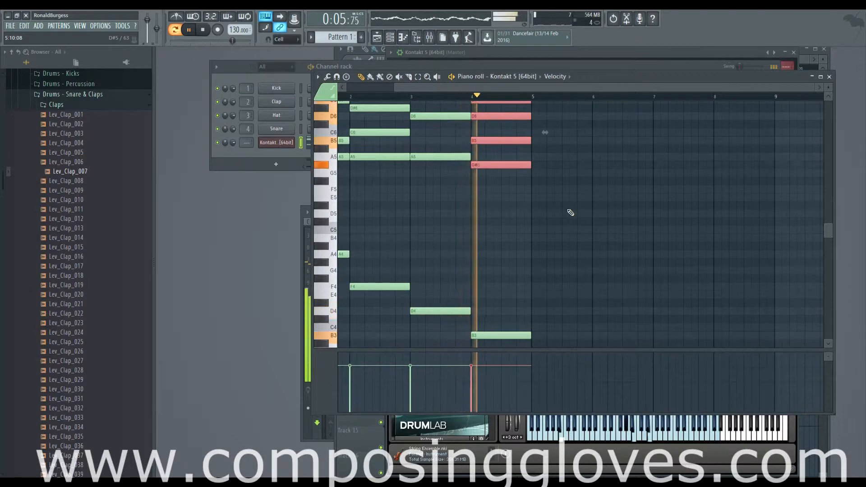
{"action": "key", "text": "space"}
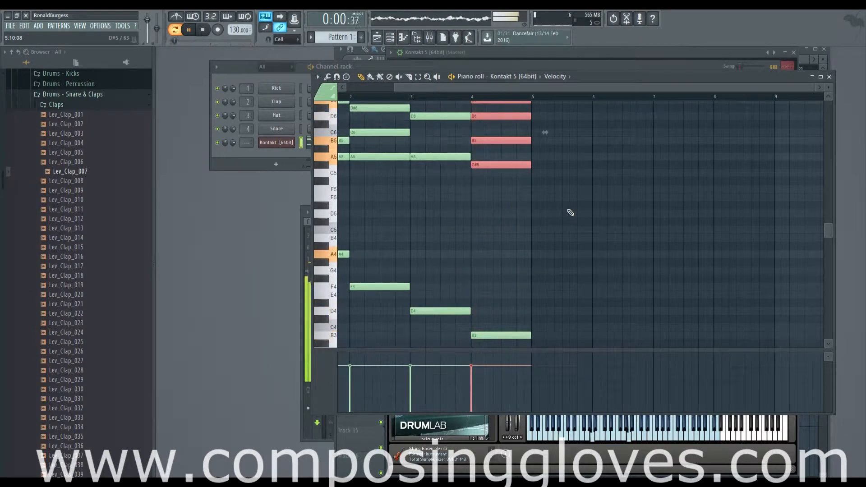
{"action": "scroll", "coordinate": [513, 310], "scroll_direction": "up", "scroll_amount": 2}
{"action": "scroll", "coordinate": [542, 282], "scroll_direction": "down", "scroll_amount": 4}
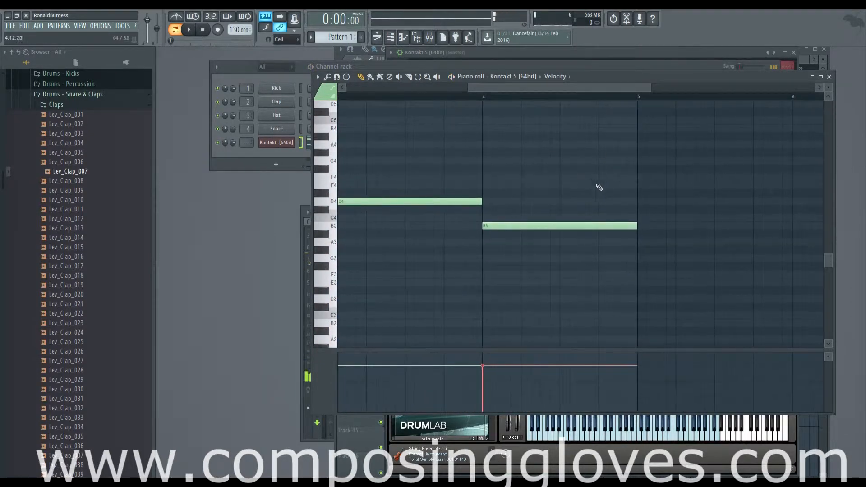
Step: Compare the bass line A4, F4, D4, B3 with the upper chords and select the B3 note in bar 4
{"action": "scroll", "coordinate": [582, 190], "scroll_direction": "up", "scroll_amount": 6}
{"action": "scroll", "coordinate": [544, 198], "scroll_direction": "down", "scroll_amount": 2}
{"action": "scroll", "coordinate": [546, 200], "scroll_direction": "down", "scroll_amount": 2}
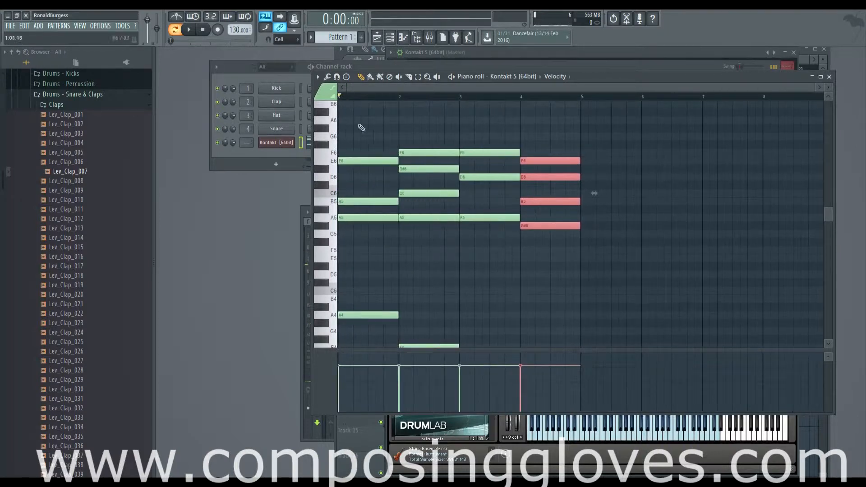
{"action": "left_click_drag", "start_coordinate": [357, 128], "coordinate": [700, 275]}
{"action": "scroll", "coordinate": [548, 169], "scroll_direction": "down", "scroll_amount": 5}
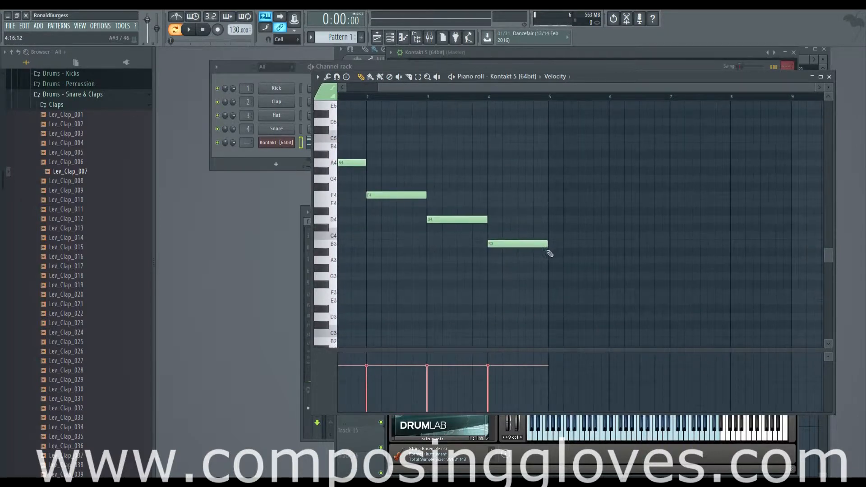
{"action": "scroll", "coordinate": [550, 254], "scroll_direction": "up", "scroll_amount": 3}
{"action": "left_click_drag", "start_coordinate": [516, 232], "coordinate": [591, 289]}
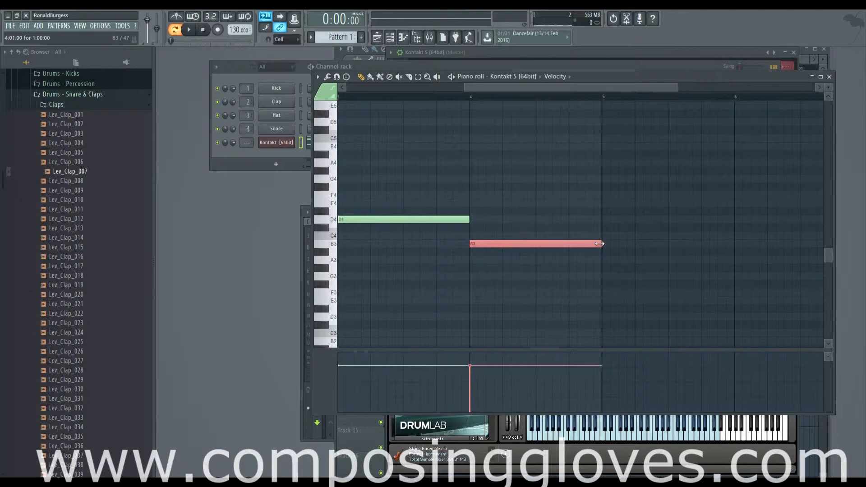
Step: Shorten the bar 4 bass note B3 to three beats and audition it from just before bar 4
{"action": "left_click_drag", "start_coordinate": [599, 244], "coordinate": [558, 246]}
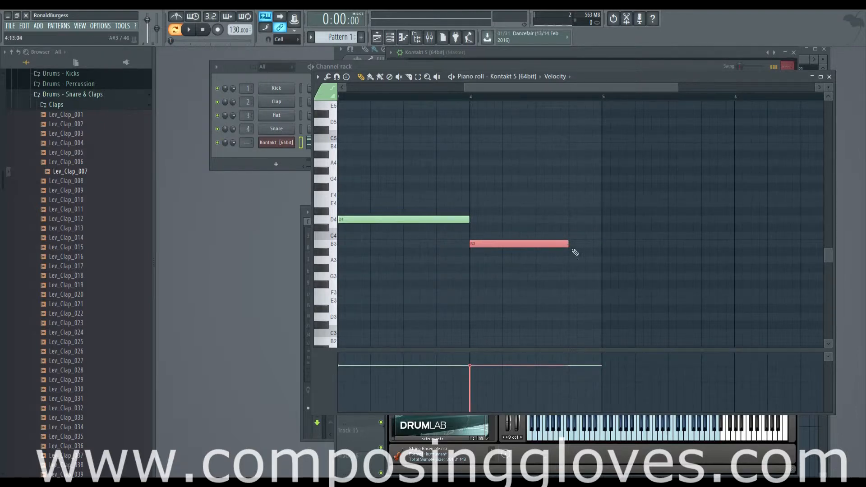
{"action": "scroll", "coordinate": [594, 263], "scroll_direction": "up", "scroll_amount": 2}
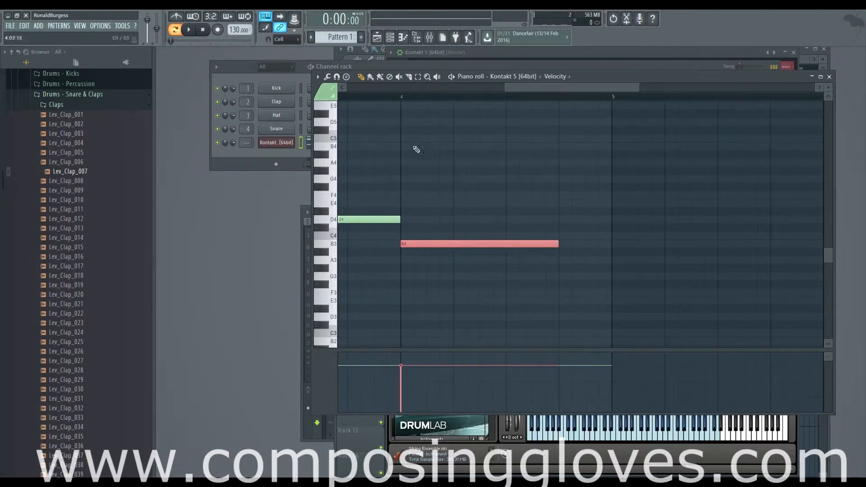
{"action": "left_click", "coordinate": [388, 96]}
{"action": "key", "text": "space"}
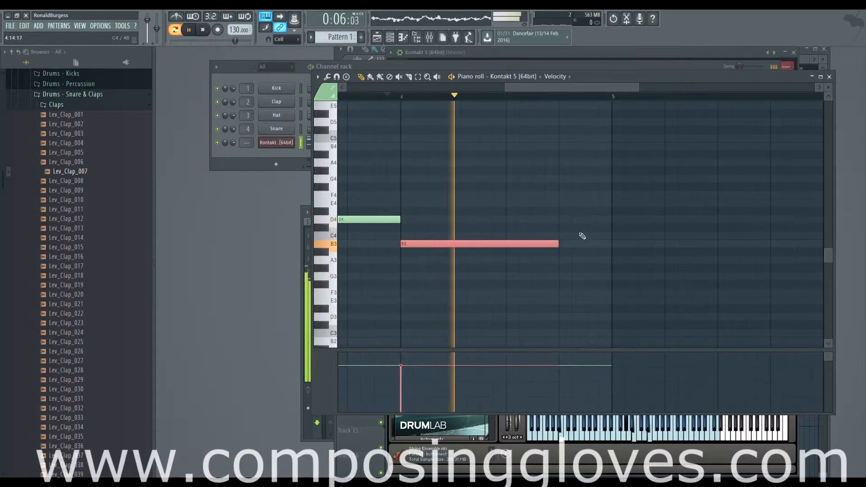
{"action": "key", "text": "space"}
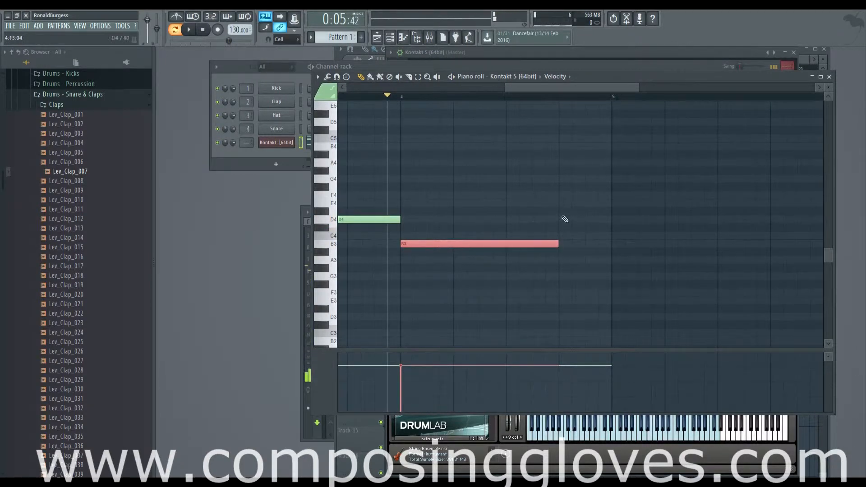
Step: Add an E3 bass note on the second half of bar 4 and shorten B3 to the first half
{"action": "left_click", "coordinate": [564, 301]}
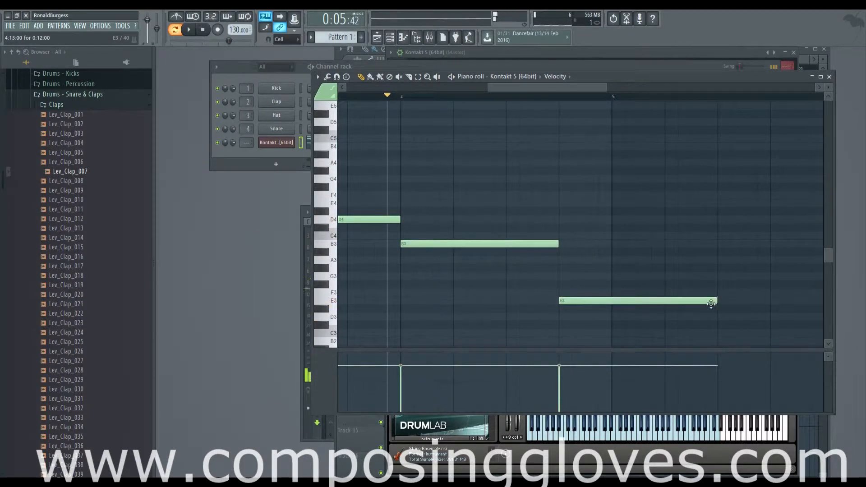
{"action": "left_click_drag", "start_coordinate": [691, 301], "coordinate": [613, 302]}
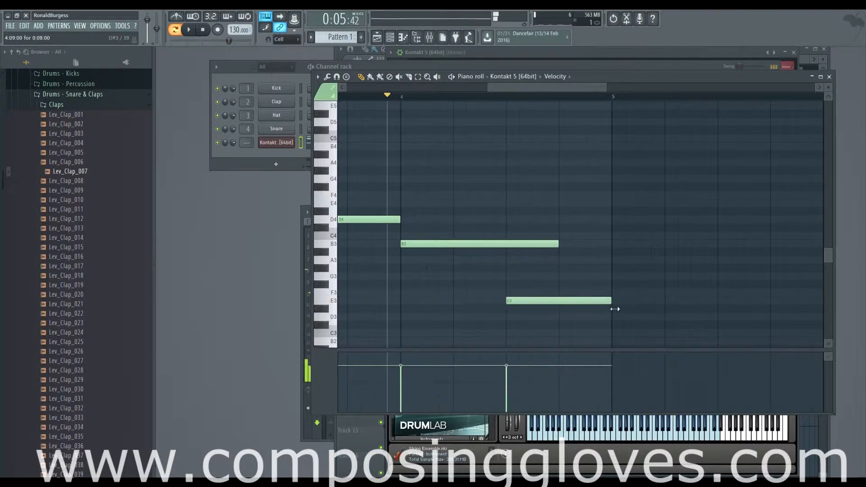
{"action": "left_click_drag", "start_coordinate": [557, 245], "coordinate": [509, 251]}
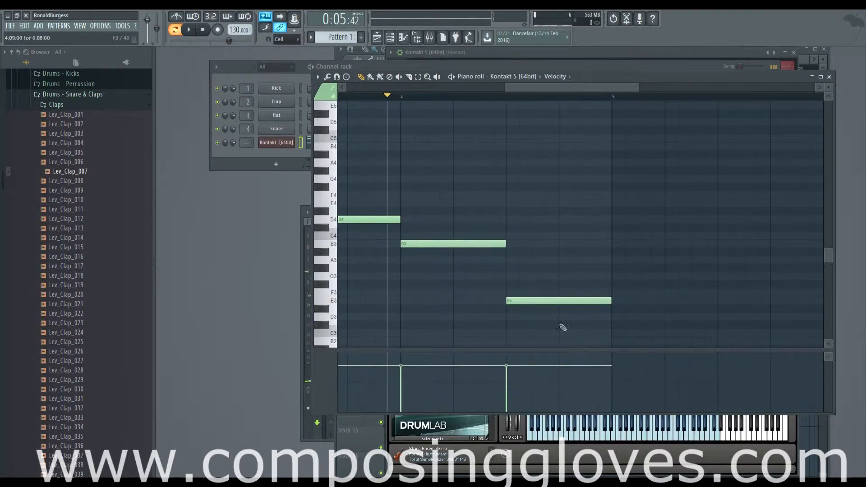
Step: Highlight E3, then the whole bass line A4, F4, D4, B3, E3, and compare it with the upper chords
{"action": "left_click_drag", "start_coordinate": [556, 285], "coordinate": [571, 336]}
{"action": "left_click_drag", "start_coordinate": [469, 279], "coordinate": [795, 297]}
{"action": "scroll", "coordinate": [794, 298], "scroll_direction": "down", "scroll_amount": 3}
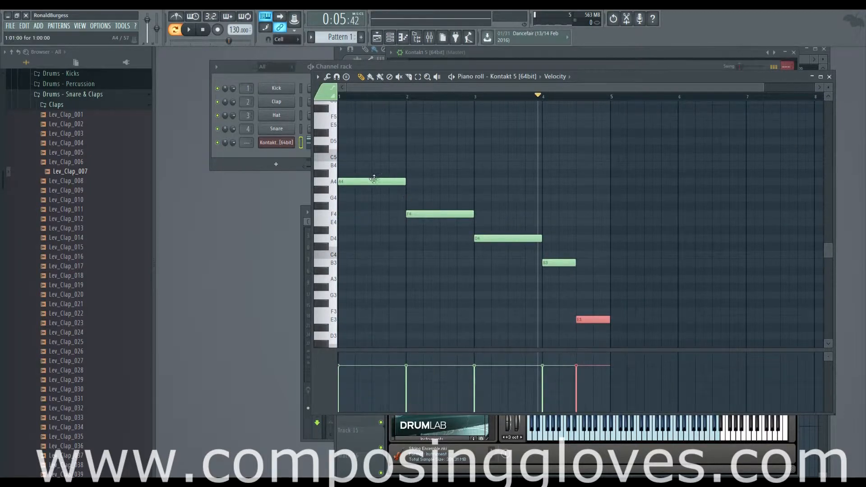
{"action": "left_click_drag", "start_coordinate": [372, 146], "coordinate": [647, 331]}
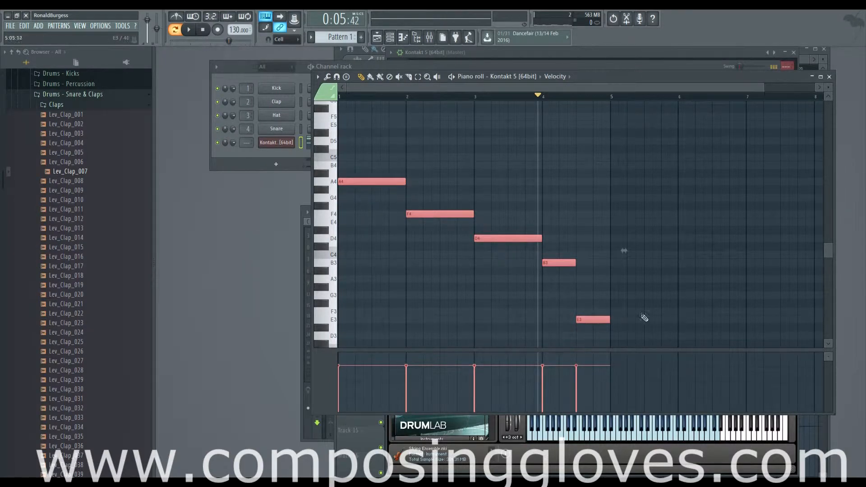
{"action": "scroll", "coordinate": [631, 319], "scroll_direction": "up", "scroll_amount": 5}
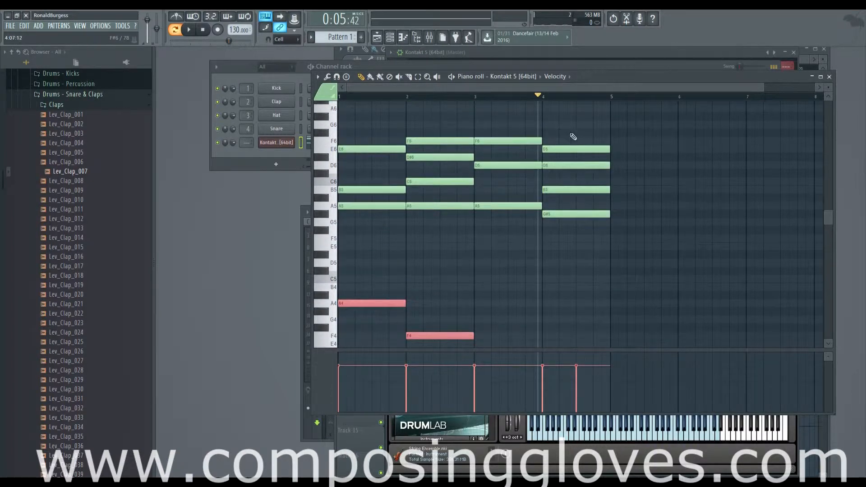
{"action": "scroll", "coordinate": [588, 222], "scroll_direction": "down", "scroll_amount": 6}
{"action": "scroll", "coordinate": [604, 270], "scroll_direction": "up", "scroll_amount": 2, "text": "ctrl"}
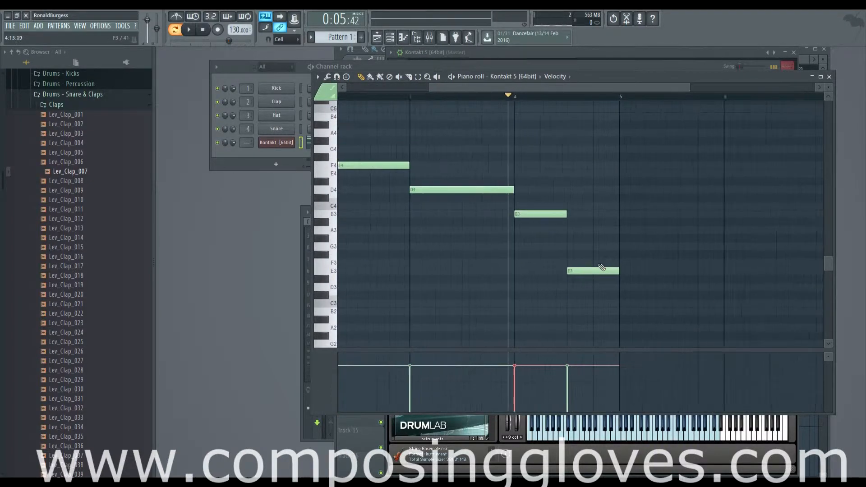
Step: Examine the bar 4 upper chord against its B3 and E3 bass notes, and select the E3 note
{"action": "scroll", "coordinate": [602, 267], "scroll_direction": "up", "scroll_amount": 2, "text": "ctrl"}
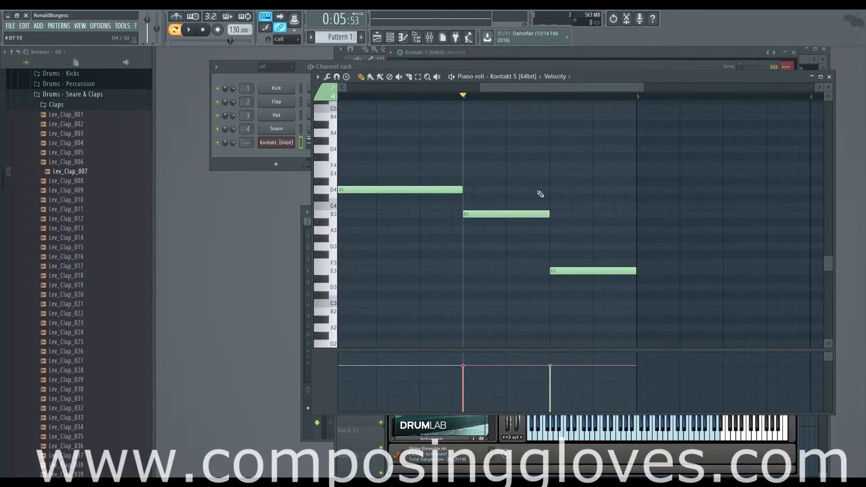
{"action": "scroll", "coordinate": [545, 199], "scroll_direction": "up", "scroll_amount": 1}
{"action": "scroll", "coordinate": [547, 201], "scroll_direction": "down", "scroll_amount": 4}
{"action": "scroll", "coordinate": [548, 211], "scroll_direction": "up", "scroll_amount": 6}
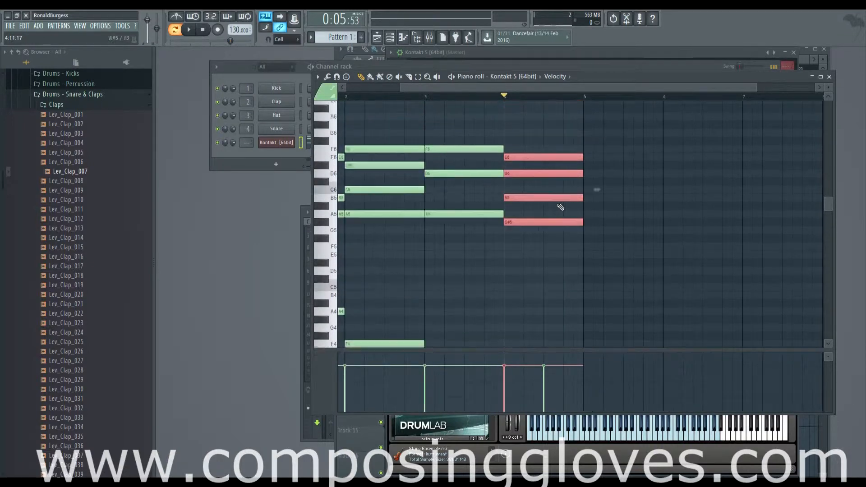
{"action": "scroll", "coordinate": [565, 205], "scroll_direction": "up", "scroll_amount": 2}
{"action": "scroll", "coordinate": [564, 204], "scroll_direction": "down", "scroll_amount": 8}
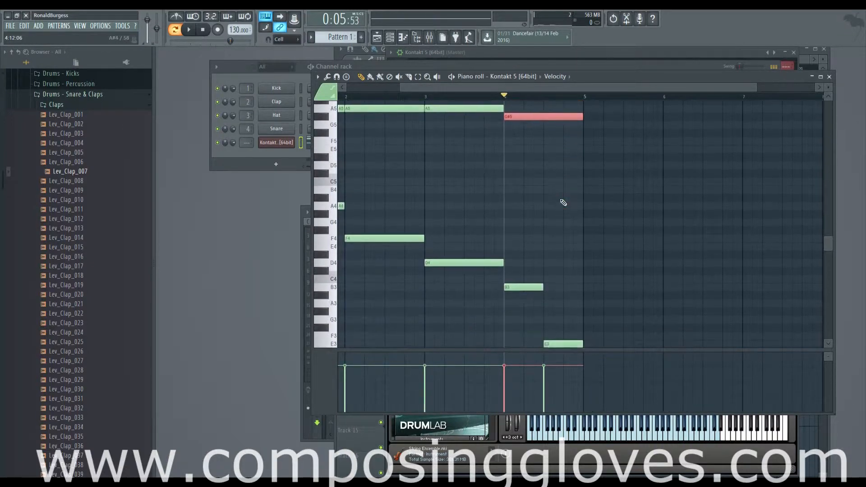
{"action": "scroll", "coordinate": [564, 203], "scroll_direction": "down", "scroll_amount": 2}
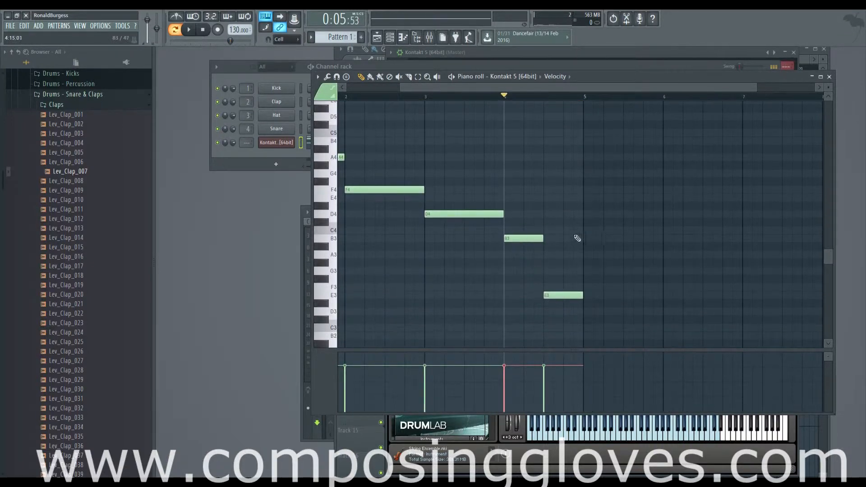
{"action": "scroll", "coordinate": [593, 265], "scroll_direction": "up", "scroll_amount": 3}
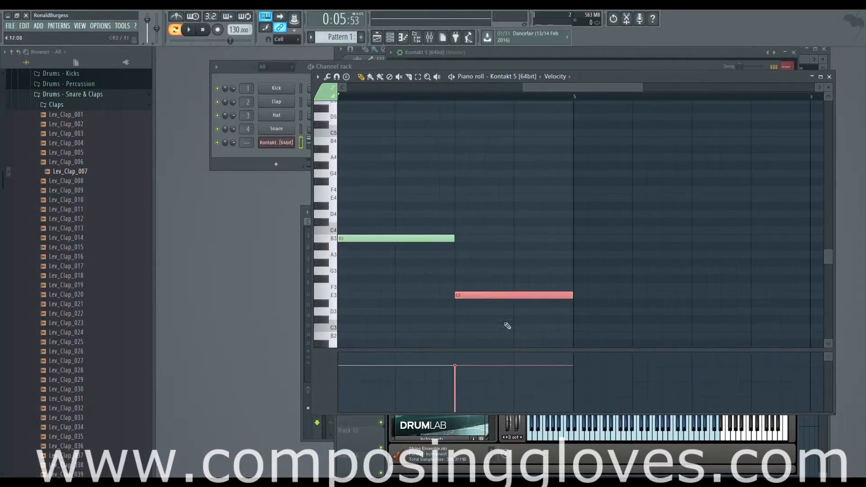
{"action": "scroll", "coordinate": [470, 269], "scroll_direction": "down", "scroll_amount": 4}
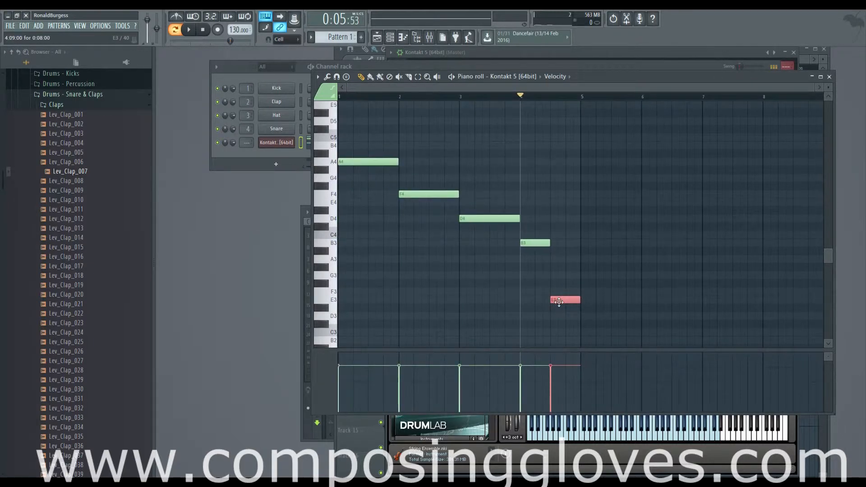
Step: Try the second bar 4 bass note an octave higher at E4, compare it with the chords, and return it to E3
{"action": "left_click_drag", "start_coordinate": [559, 302], "coordinate": [562, 201]}
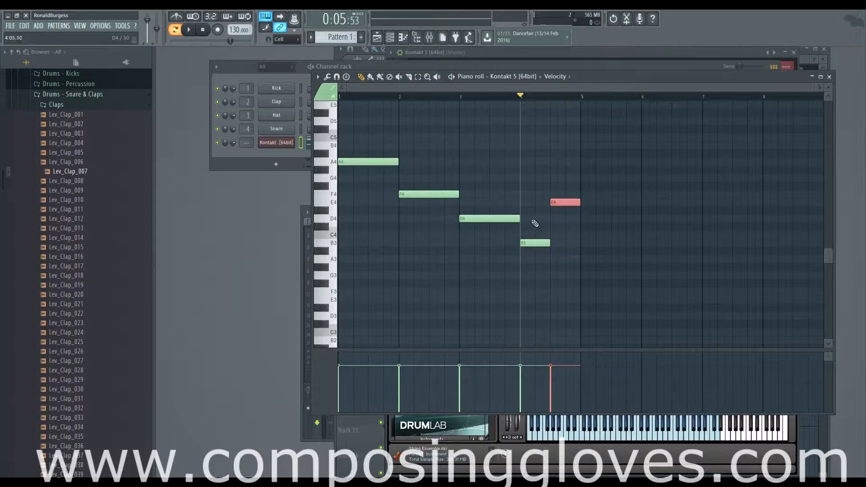
{"action": "scroll", "coordinate": [544, 226], "scroll_direction": "up", "scroll_amount": 6}
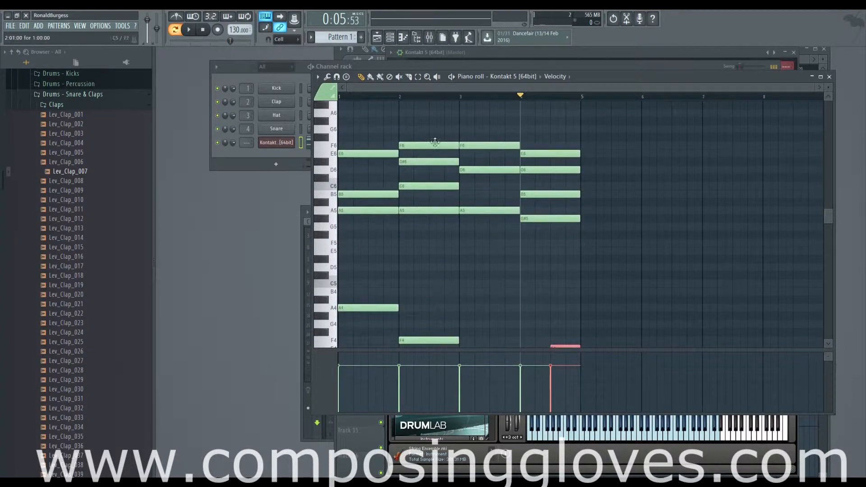
{"action": "scroll", "coordinate": [621, 290], "scroll_direction": "down", "scroll_amount": 5}
{"action": "left_click_drag", "start_coordinate": [568, 226], "coordinate": [568, 324]}
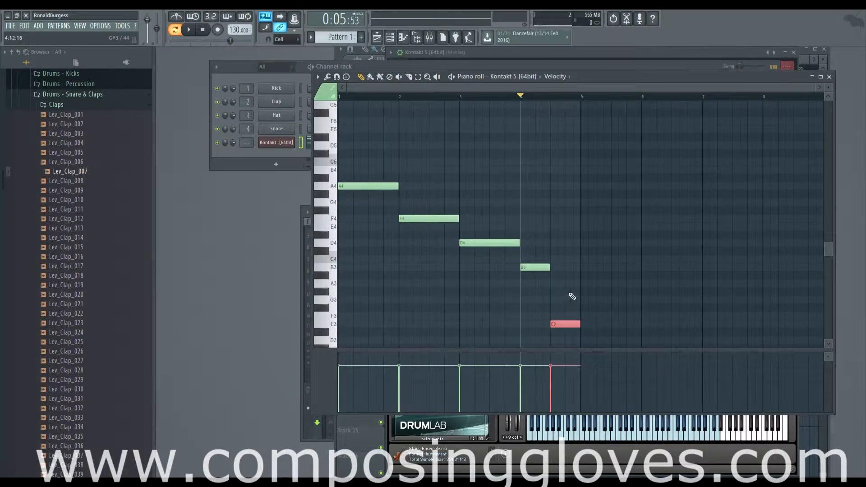
Step: Add a one-bar A3 bass note in bar 5
{"action": "left_click_drag", "start_coordinate": [599, 302], "coordinate": [575, 269]}
{"action": "left_click", "coordinate": [528, 268]}
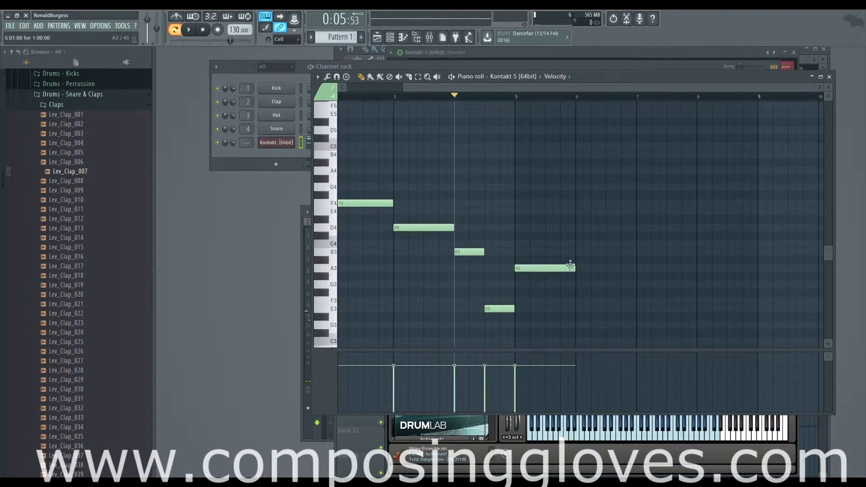
{"action": "left_click_drag", "start_coordinate": [531, 222], "coordinate": [690, 238]}
{"action": "scroll", "coordinate": [610, 249], "scroll_direction": "down", "scroll_amount": 2}
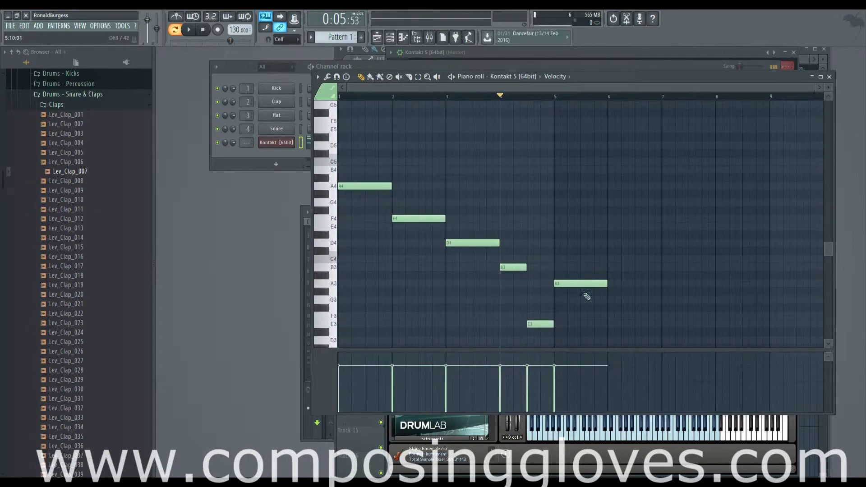
Step: Add a one-bar A5 note in bar 5 and highlight the bar 4 upper chord for comparison
{"action": "scroll", "coordinate": [559, 261], "scroll_direction": "up", "scroll_amount": 5}
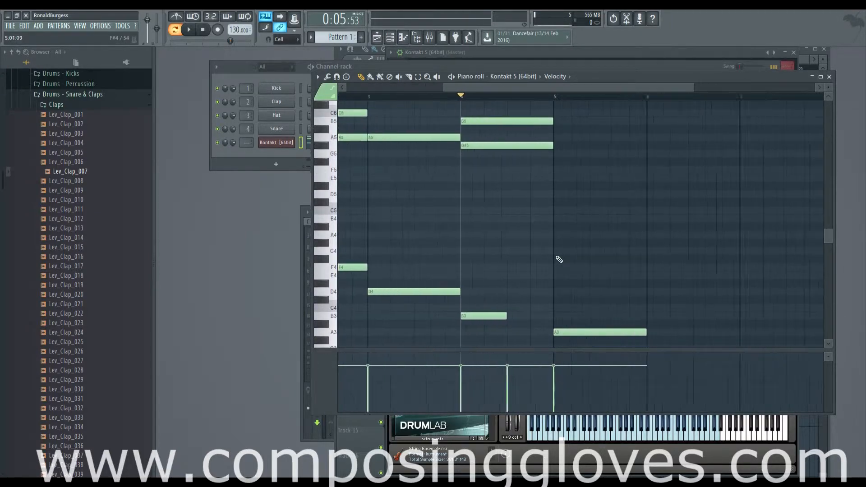
{"action": "left_click", "coordinate": [573, 210]}
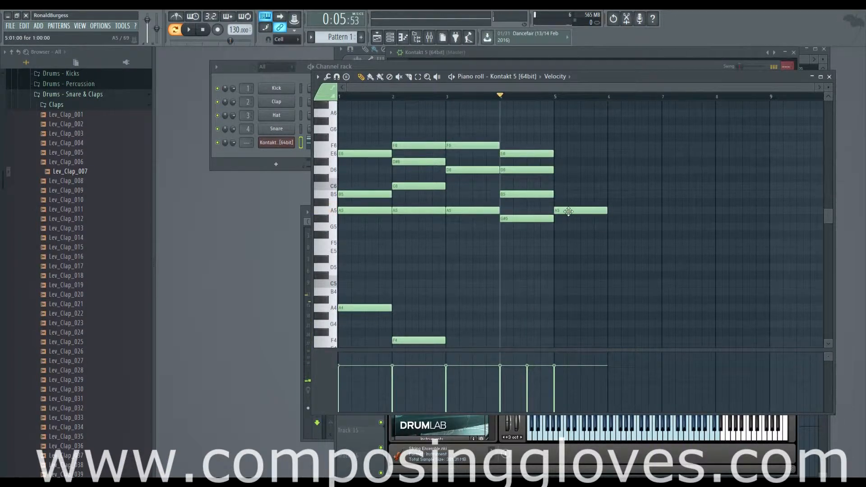
{"action": "left_click_drag", "start_coordinate": [373, 126], "coordinate": [550, 239]}
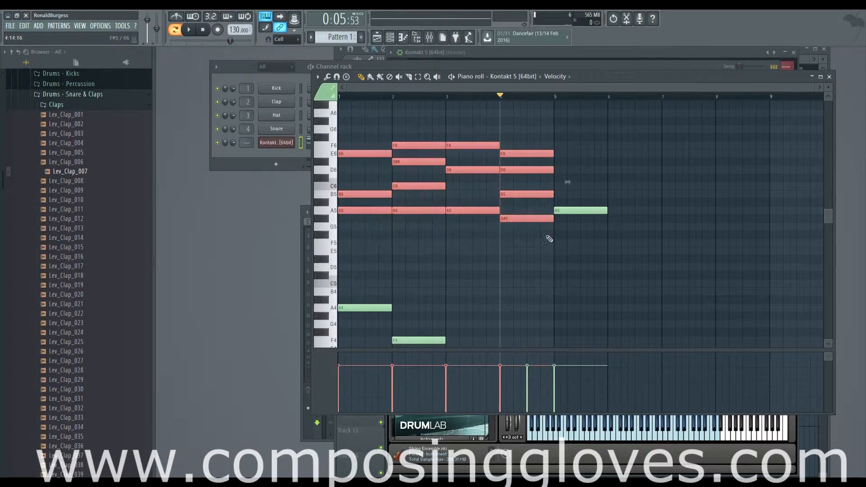
{"action": "left_click_drag", "start_coordinate": [521, 118], "coordinate": [538, 277]}
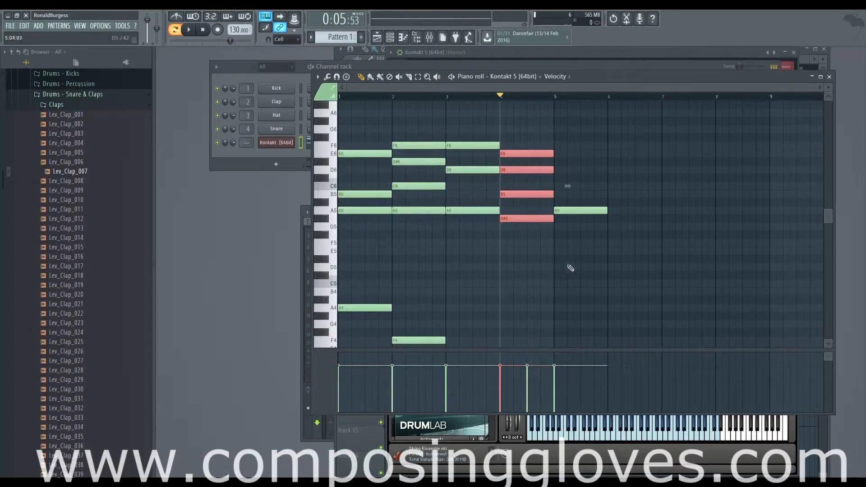
{"action": "scroll", "coordinate": [558, 252], "scroll_direction": "down", "scroll_amount": 4}
{"action": "scroll", "coordinate": [526, 175], "scroll_direction": "up", "scroll_amount": 4}
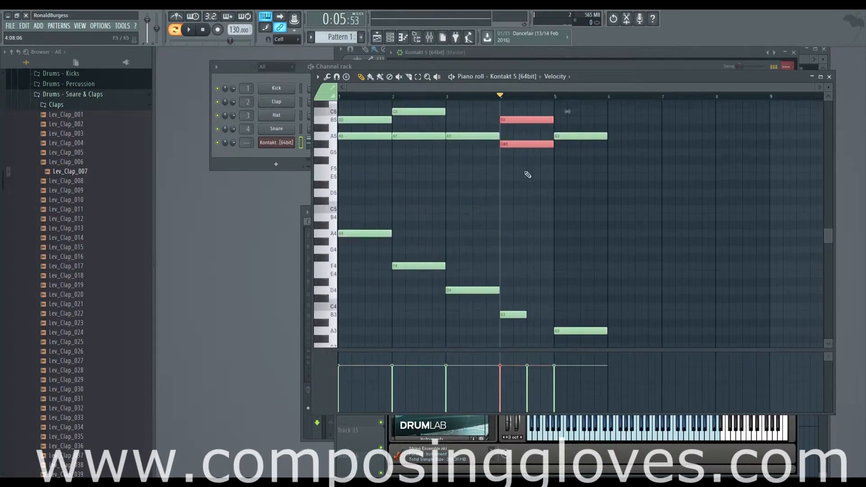
Step: Move the upper note in bar 5 up to C6 and compare it with the bar 1 chord notes A5, B5 and E6
{"action": "scroll", "coordinate": [560, 174], "scroll_direction": "up", "scroll_amount": 5}
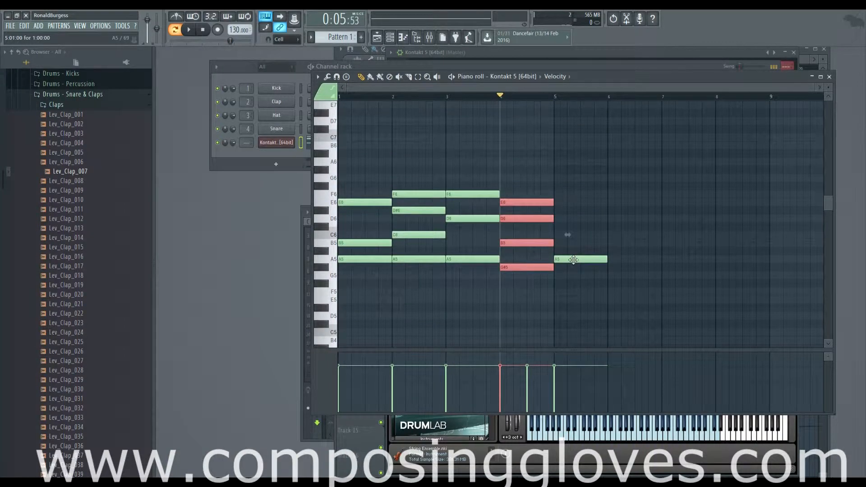
{"action": "left_click_drag", "start_coordinate": [573, 260], "coordinate": [571, 235]}
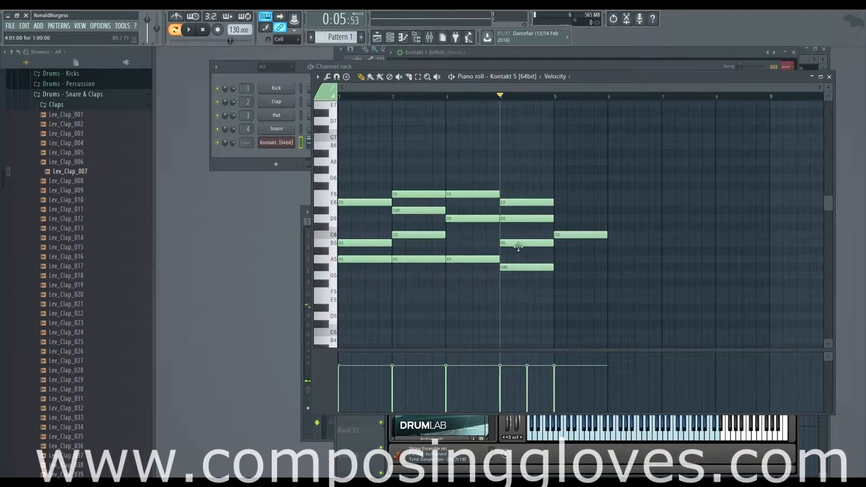
{"action": "scroll", "coordinate": [530, 252], "scroll_direction": "up", "scroll_amount": 2}
{"action": "scroll", "coordinate": [531, 252], "scroll_direction": "down", "scroll_amount": 2}
{"action": "left_click_drag", "start_coordinate": [360, 194], "coordinate": [362, 285]}
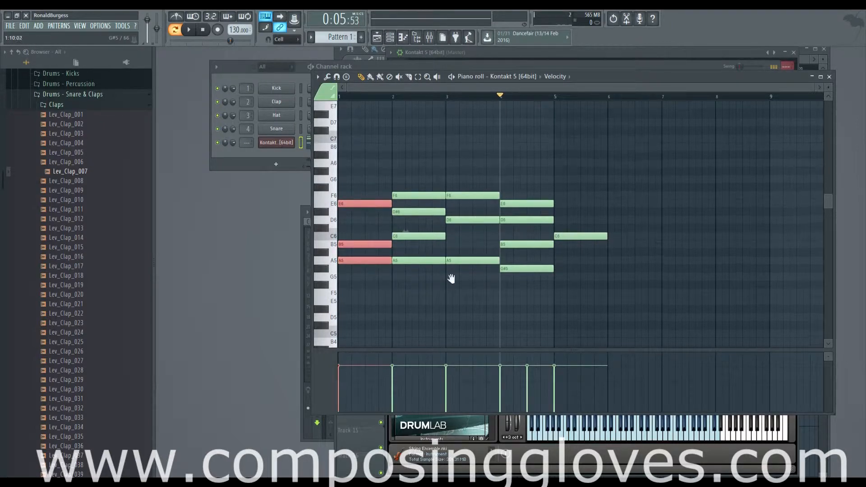
{"action": "scroll", "coordinate": [451, 281], "scroll_direction": "up", "scroll_amount": 1}
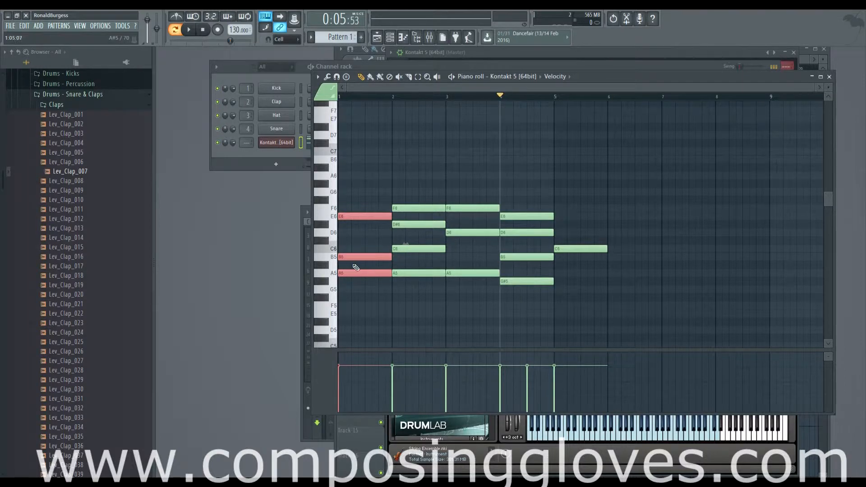
{"action": "left_click", "coordinate": [574, 249]}
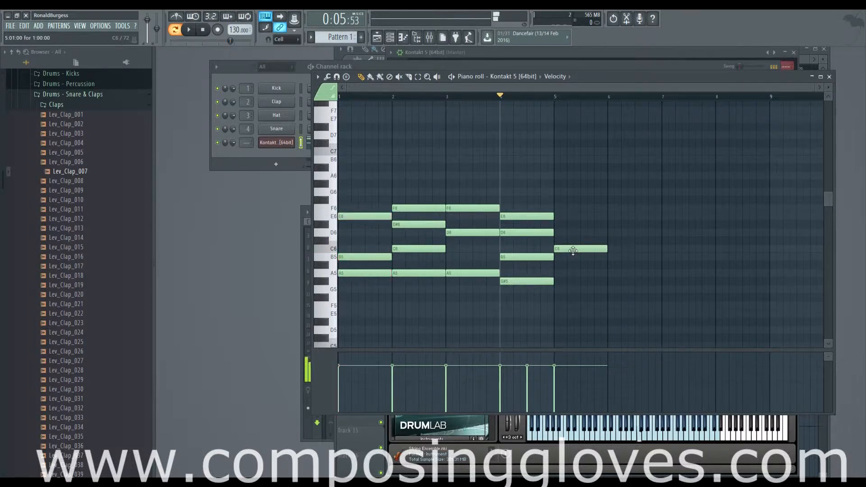
Step: Add one-bar E6 and A6 notes above the C6 in bar 5
{"action": "scroll", "coordinate": [565, 255], "scroll_direction": "up", "scroll_amount": 1}
{"action": "scroll", "coordinate": [566, 256], "scroll_direction": "down", "scroll_amount": 3}
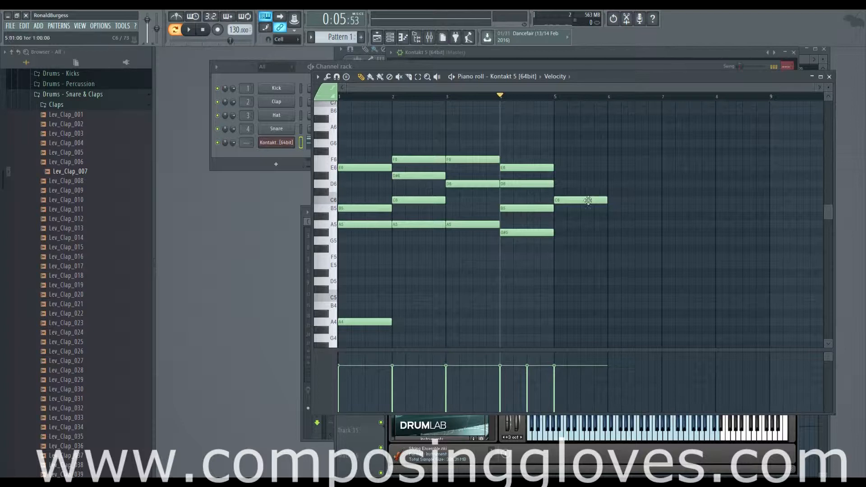
{"action": "left_click", "coordinate": [559, 169]}
{"action": "scroll", "coordinate": [601, 205], "scroll_direction": "up", "scroll_amount": 2}
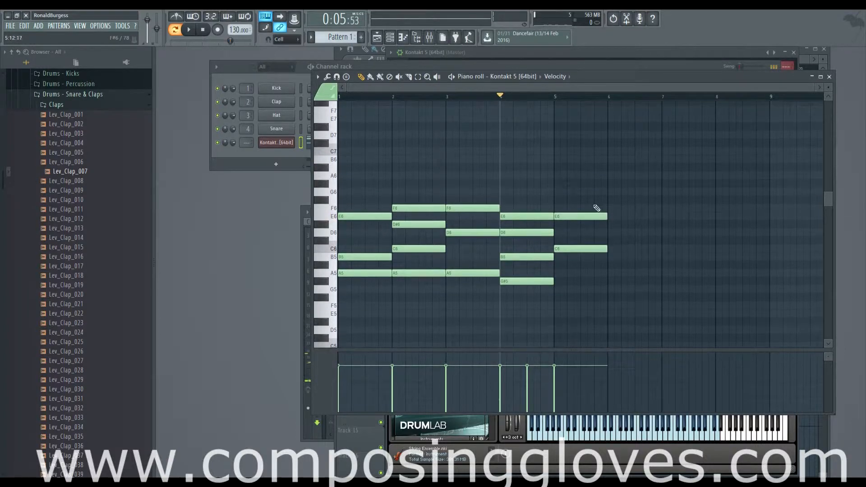
{"action": "left_click_drag", "start_coordinate": [557, 190], "coordinate": [558, 175]}
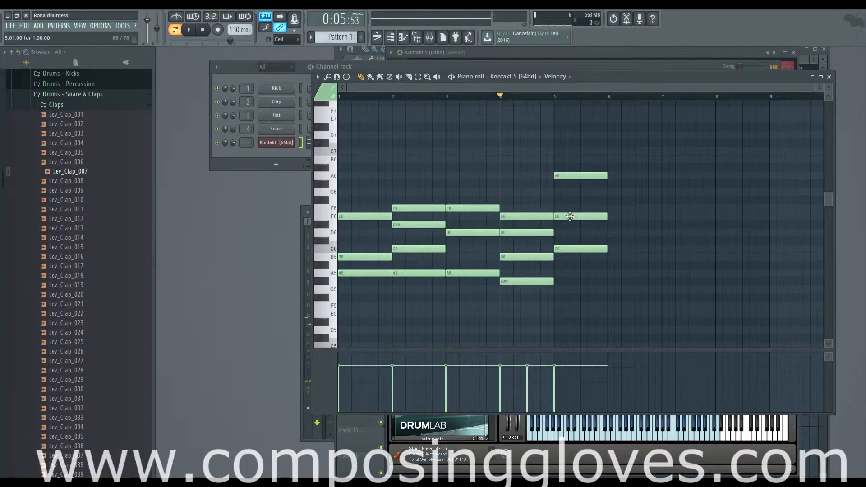
Step: Move the E6 note in bar 5 down to D6 and play the progression from bar 4 into bar 5
{"action": "mouse_move", "coordinate": [571, 212]}
{"action": "left_mouse_down"}
{"action": "mouse_move", "coordinate": [572, 232]}
{"action": "mouse_move", "coordinate": [609, 225]}
{"action": "mouse_move", "coordinate": [600, 177]}
{"action": "left_mouse_up"}
{"action": "mouse_move", "coordinate": [582, 227]}
{"action": "left_mouse_down"}
{"action": "mouse_move", "coordinate": [549, 229]}
{"action": "mouse_move", "coordinate": [609, 212]}
{"action": "left_mouse_up"}
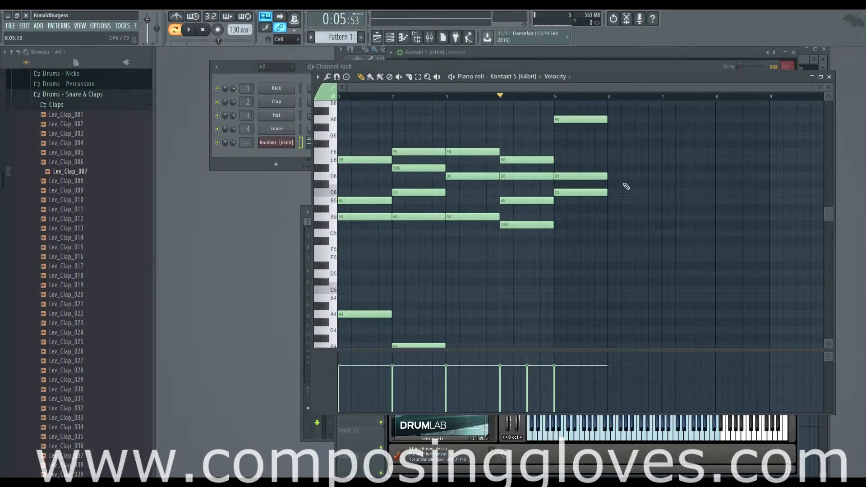
{"action": "scroll", "coordinate": [644, 235], "scroll_direction": "down", "scroll_amount": 6}
{"action": "scroll", "coordinate": [645, 235], "scroll_direction": "up", "scroll_amount": 5}
{"action": "key", "text": "space"}
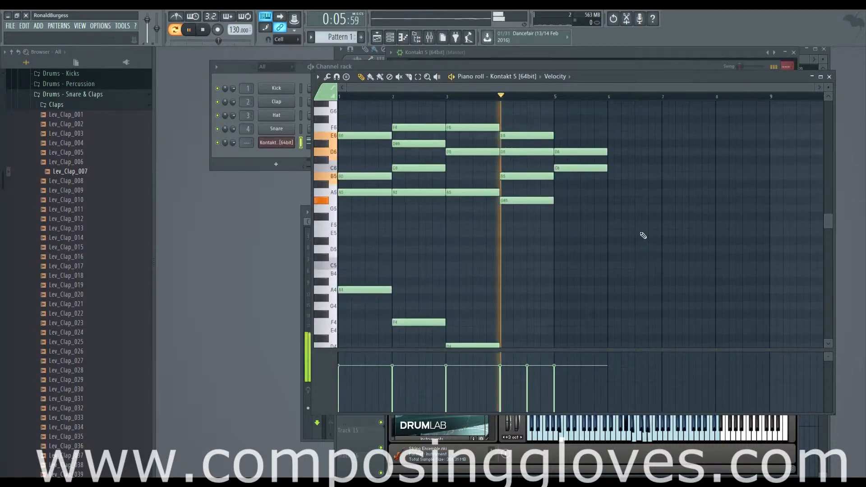
{"action": "scroll", "coordinate": [644, 235], "scroll_direction": "up", "scroll_amount": 4}
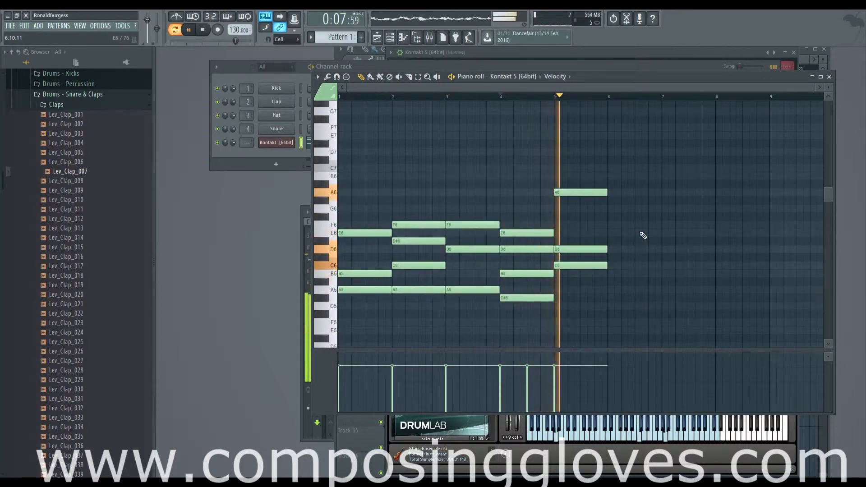
{"action": "key", "text": "space"}
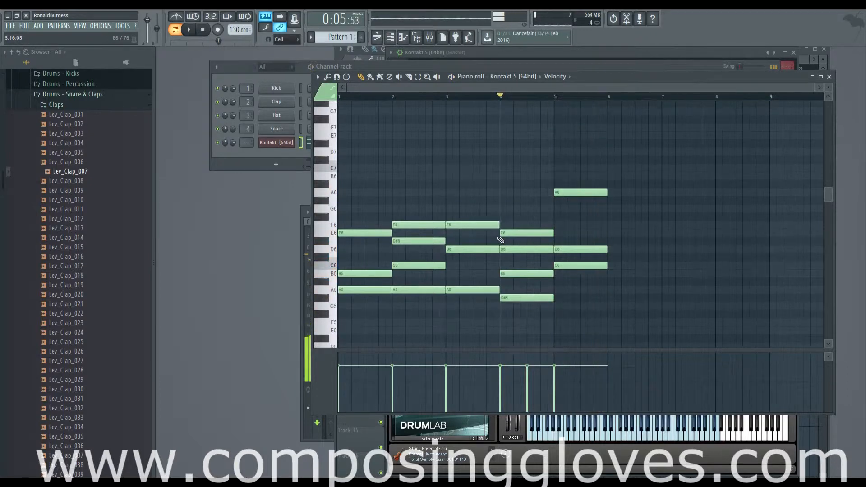
Step: Highlight the D6 note in bar 5 and compare the chord's notes with the preceding chords
{"action": "scroll", "coordinate": [501, 239], "scroll_direction": "down", "scroll_amount": 1}
{"action": "left_click_drag", "start_coordinate": [671, 241], "coordinate": [721, 241]}
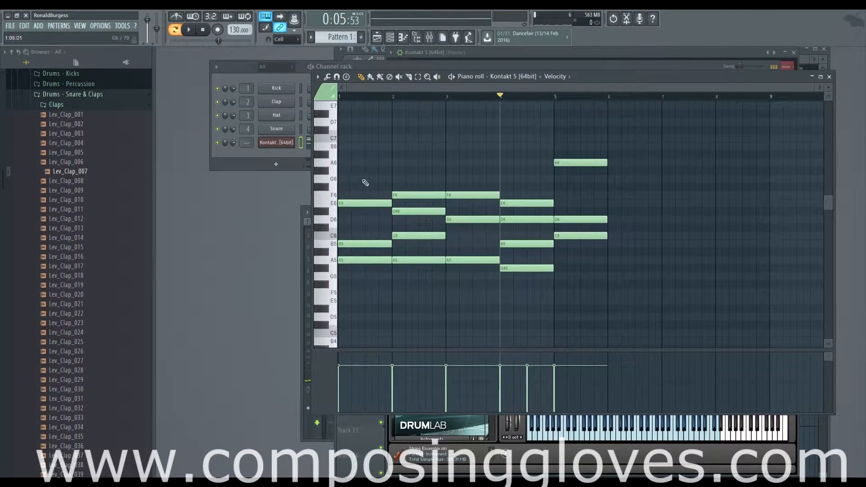
{"action": "left_click", "coordinate": [583, 163]}
{"action": "left_click", "coordinate": [592, 219]}
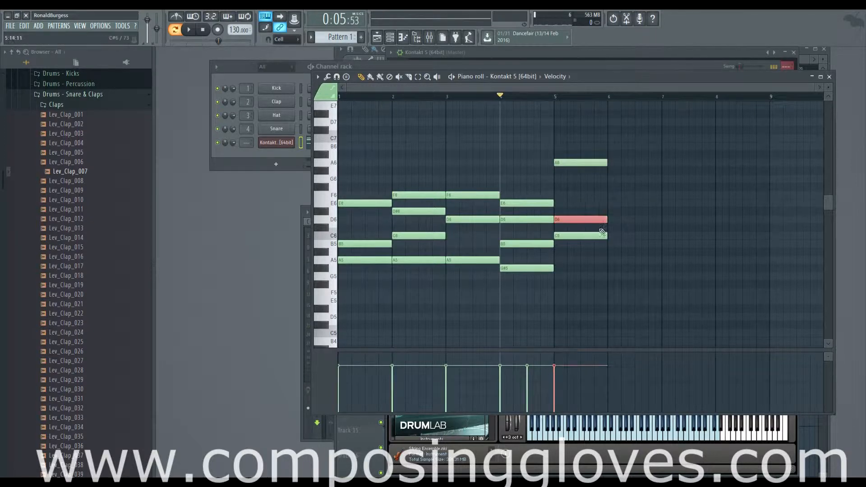
{"action": "left_click_drag", "start_coordinate": [332, 170], "coordinate": [333, 216]}
{"action": "left_click", "coordinate": [503, 193], "text": "ctrl"}
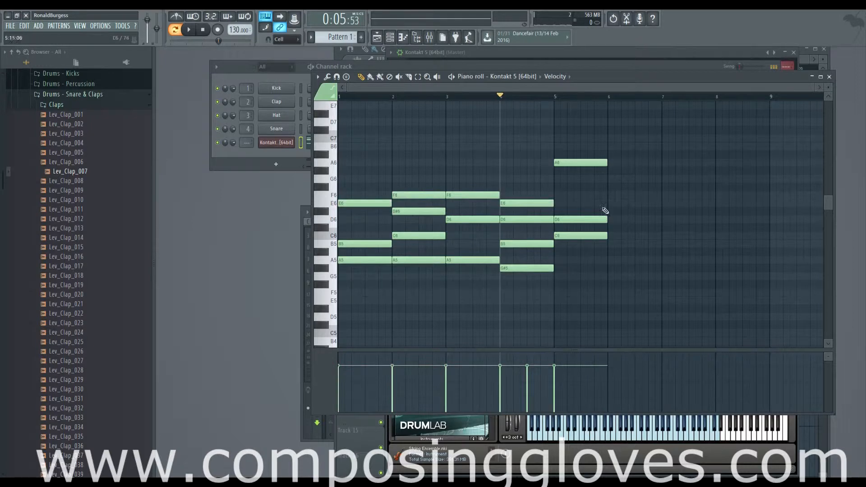
Step: Highlight the top-voice notes across bars 1 to 5 to examine the melodic line, and clear the selection
{"action": "scroll", "coordinate": [668, 237], "scroll_direction": "down", "scroll_amount": 2}
{"action": "scroll", "coordinate": [668, 237], "scroll_direction": "right", "scroll_amount": 3}
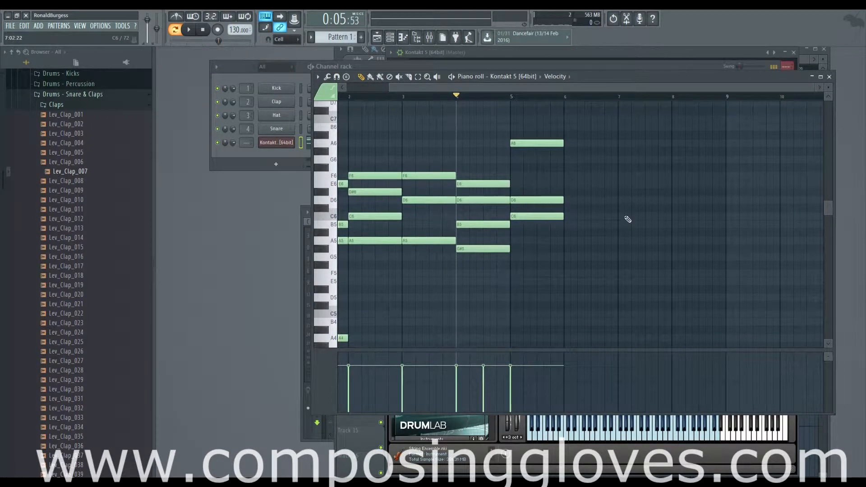
{"action": "scroll", "coordinate": [630, 223], "scroll_direction": "left", "scroll_amount": 3}
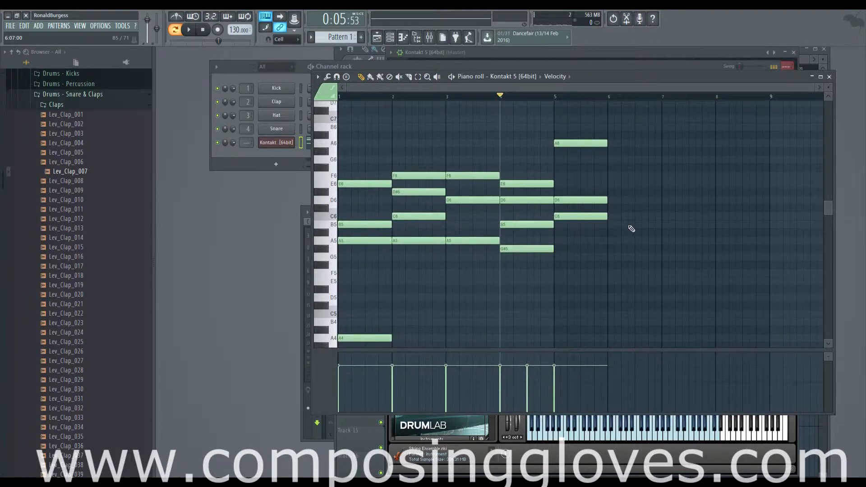
{"action": "scroll", "coordinate": [629, 230], "scroll_direction": "up", "scroll_amount": 3}
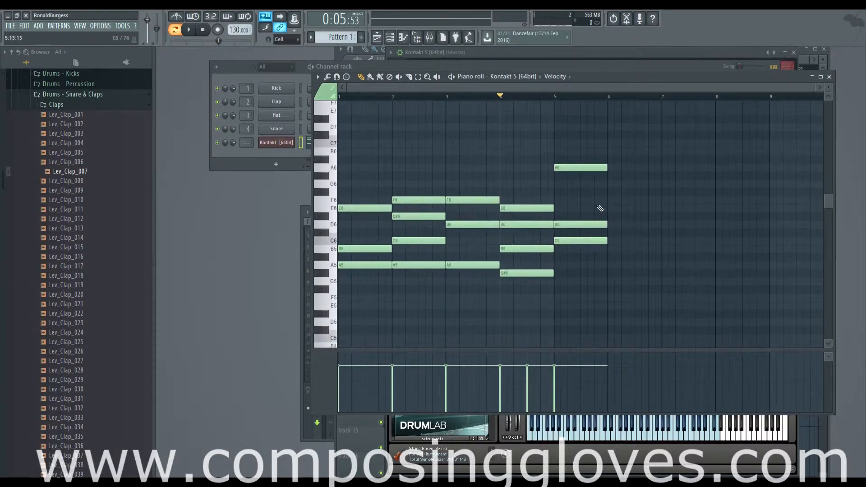
{"action": "left_click_drag", "start_coordinate": [330, 168], "coordinate": [334, 217]}
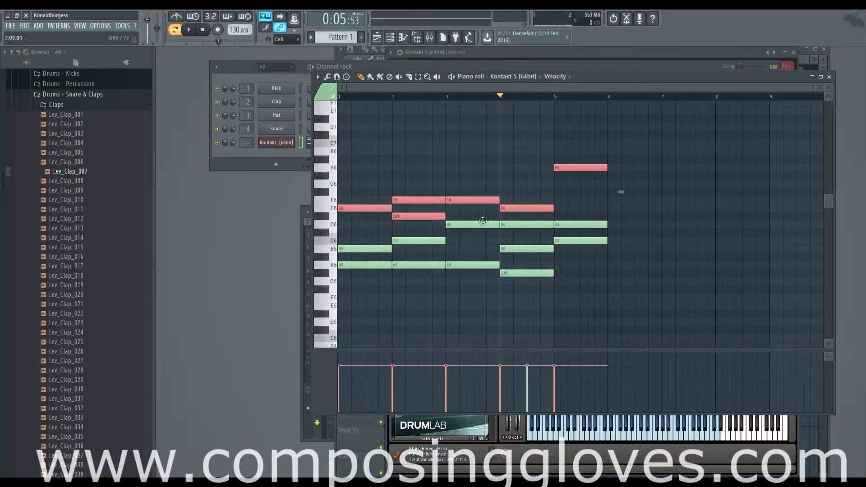
{"action": "key", "text": "ctrl+d"}
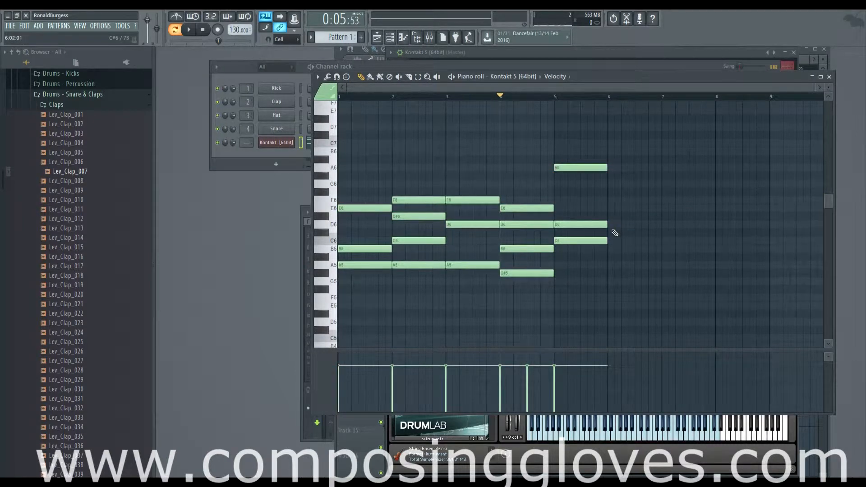
Step: Examine the bar 5 chord and add one-bar D6, G6 and B6 notes in bar 6
{"action": "scroll", "coordinate": [622, 215], "scroll_direction": "right", "scroll_amount": 4}
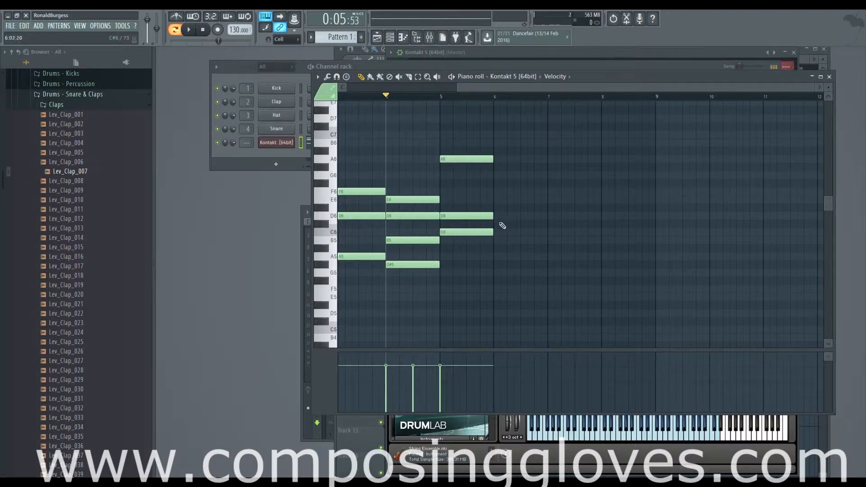
{"action": "left_click_drag", "start_coordinate": [472, 220], "coordinate": [568, 226]}
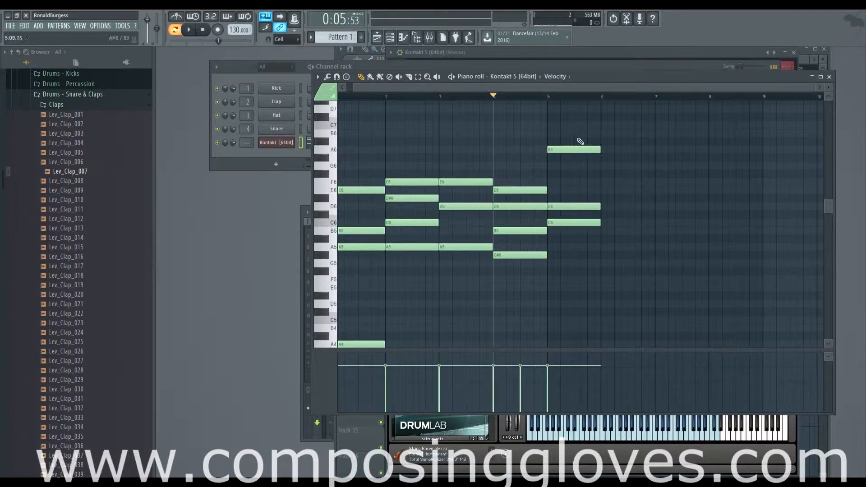
{"action": "left_click_drag", "start_coordinate": [581, 142], "coordinate": [589, 260]}
{"action": "left_click_drag", "start_coordinate": [625, 213], "coordinate": [559, 236]}
{"action": "left_click", "coordinate": [519, 230]}
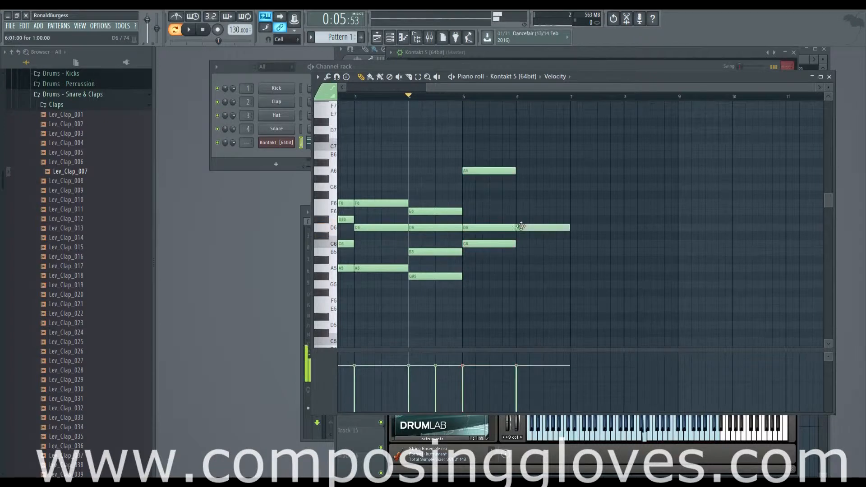
{"action": "left_click", "coordinate": [521, 186]}
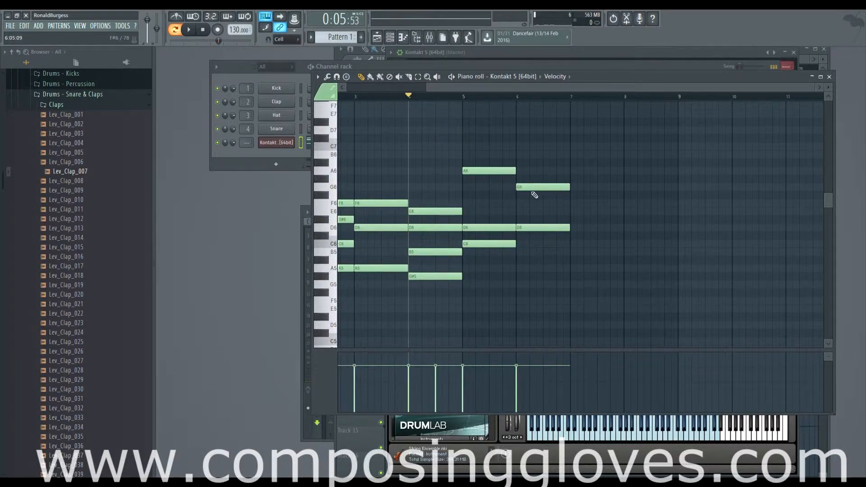
{"action": "left_click", "coordinate": [522, 157]}
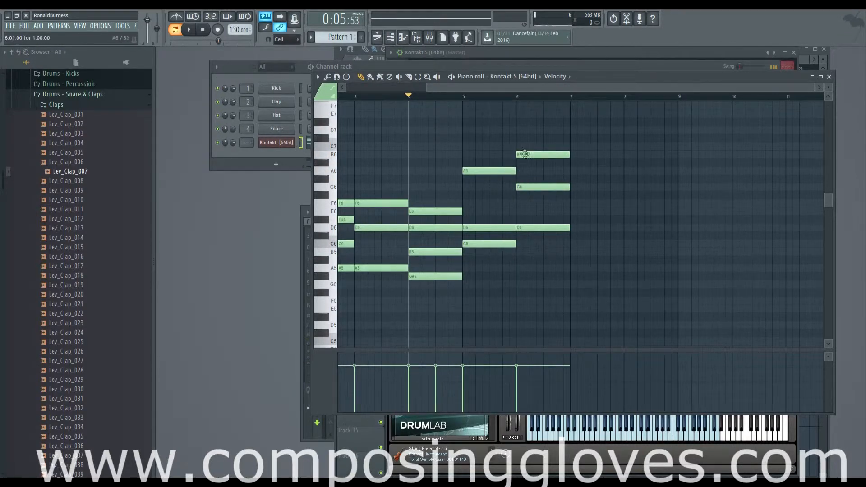
Step: Highlight the D6 and G6 notes in bar 6 to compare them with the bar 5 chord, and clear the selection
{"action": "left_click_drag", "start_coordinate": [490, 180], "coordinate": [504, 236]}
{"action": "left_click_drag", "start_coordinate": [544, 182], "coordinate": [546, 235]}
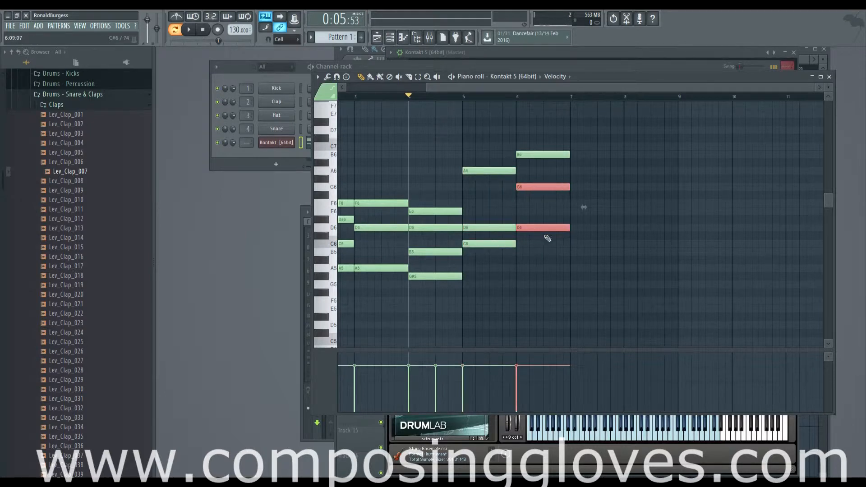
{"action": "left_click", "coordinate": [554, 249], "text": "ctrl"}
Step: Add a one-bar B3 bass note in bar 6
{"action": "scroll", "coordinate": [555, 250], "scroll_direction": "down", "scroll_amount": 10}
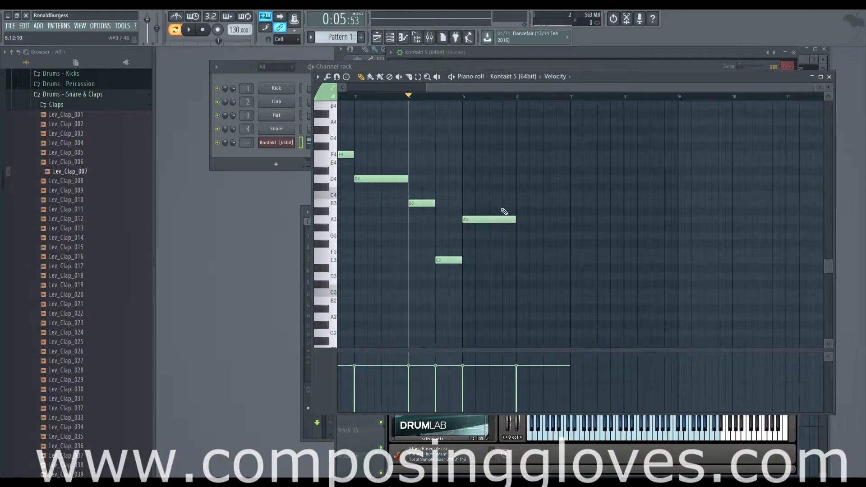
{"action": "left_click", "coordinate": [497, 222]}
{"action": "left_click", "coordinate": [524, 205]}
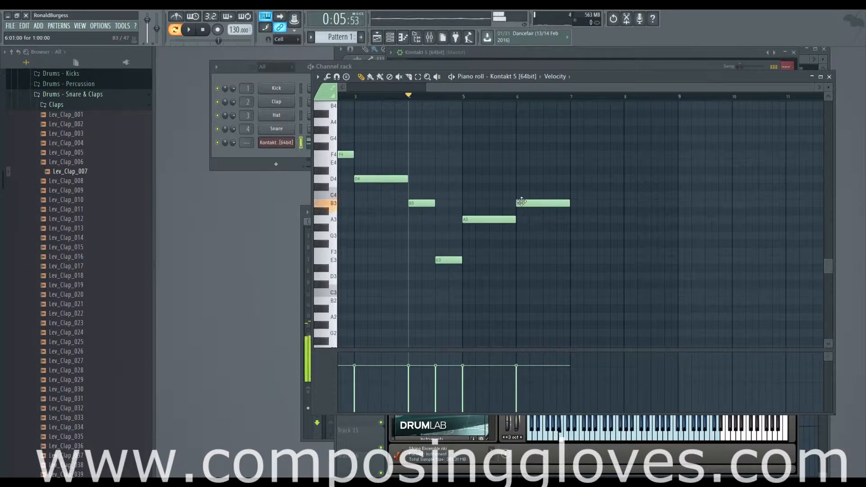
Step: Compare the bar 6 bass note with its upper chord and add a one-bar F6 note between D6 and G6
{"action": "scroll", "coordinate": [561, 228], "scroll_direction": "up", "scroll_amount": 4}
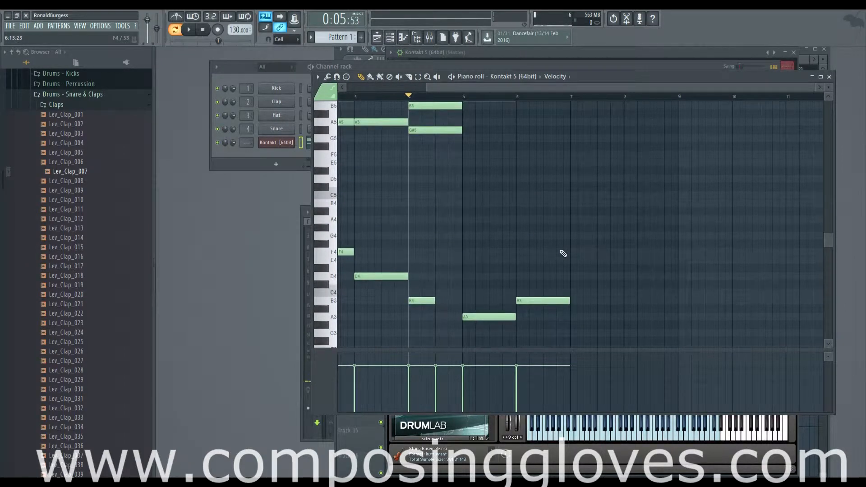
{"action": "scroll", "coordinate": [563, 254], "scroll_direction": "up", "scroll_amount": 7}
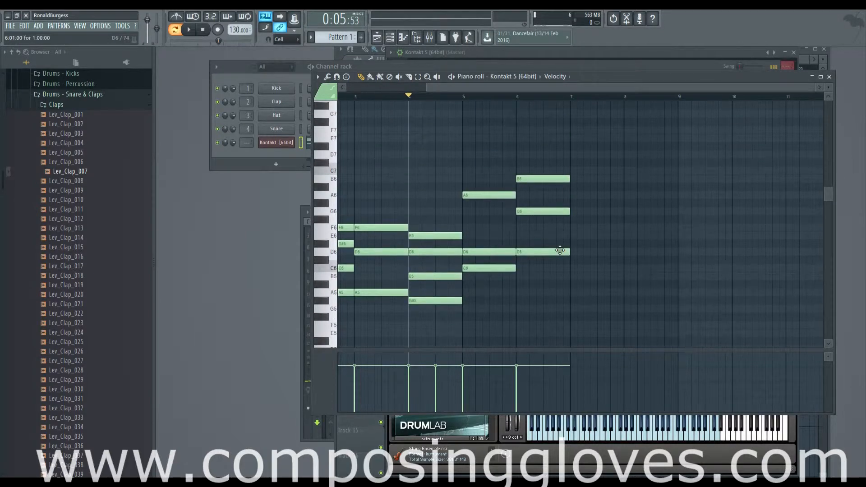
{"action": "scroll", "coordinate": [564, 253], "scroll_direction": "down", "scroll_amount": 7}
{"action": "scroll", "coordinate": [564, 253], "scroll_direction": "down", "scroll_amount": 1}
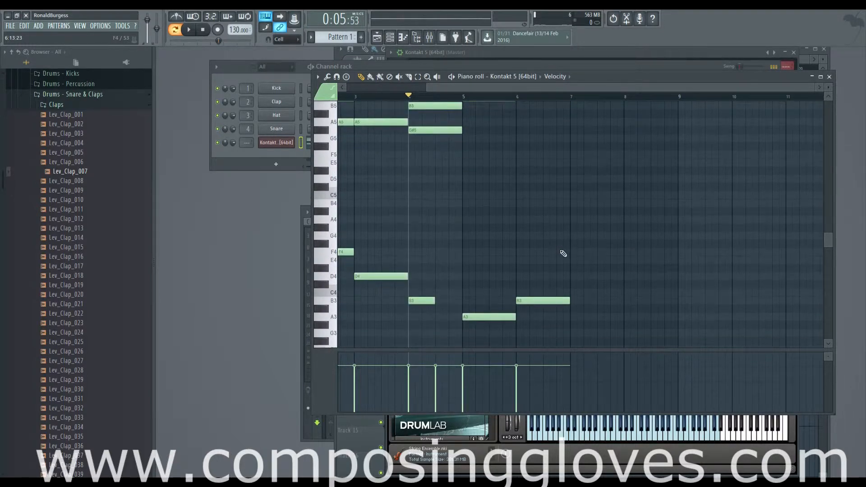
{"action": "scroll", "coordinate": [567, 248], "scroll_direction": "up", "scroll_amount": 8}
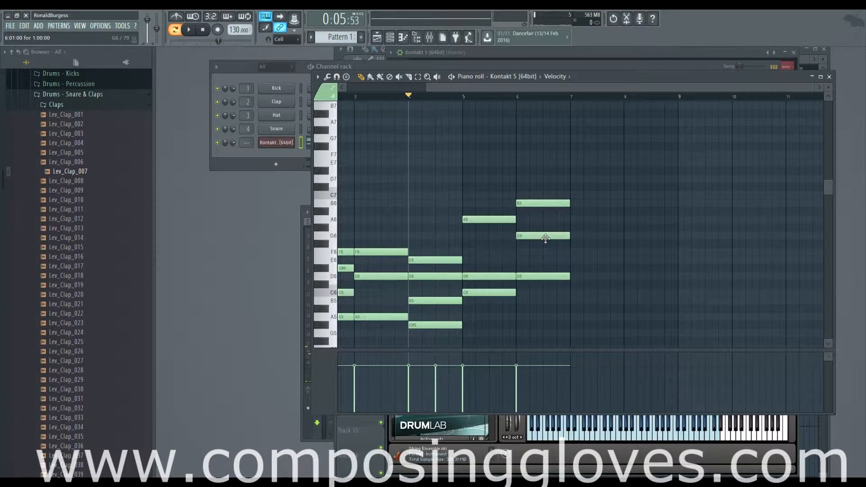
{"action": "left_click", "coordinate": [524, 252]}
{"action": "scroll", "coordinate": [528, 260], "scroll_direction": "up", "scroll_amount": 3}
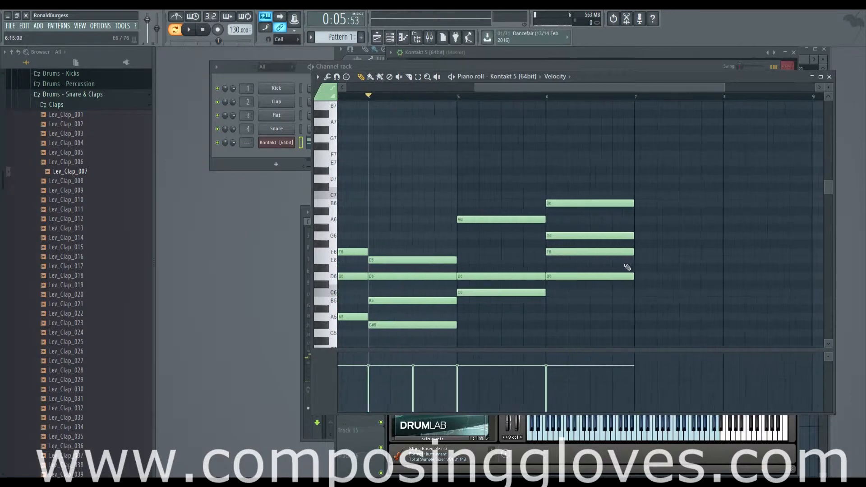
Step: Set the playback position to the start of bar 5 and play the transition into bar 6
{"action": "scroll", "coordinate": [456, 140], "scroll_direction": "down", "scroll_amount": 1}
{"action": "left_click", "coordinate": [439, 100]}
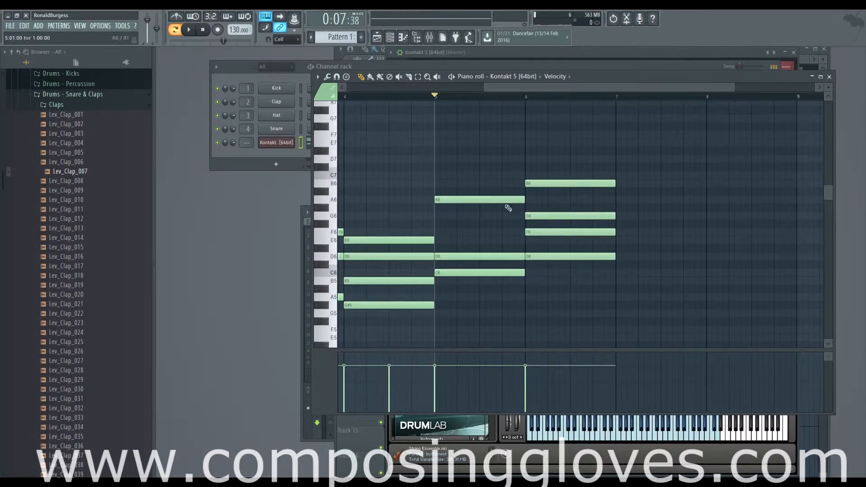
{"action": "key", "text": "space"}
{"action": "left_click_drag", "start_coordinate": [671, 236], "coordinate": [566, 195]}
{"action": "scroll", "coordinate": [566, 196], "scroll_direction": "down", "scroll_amount": 3}
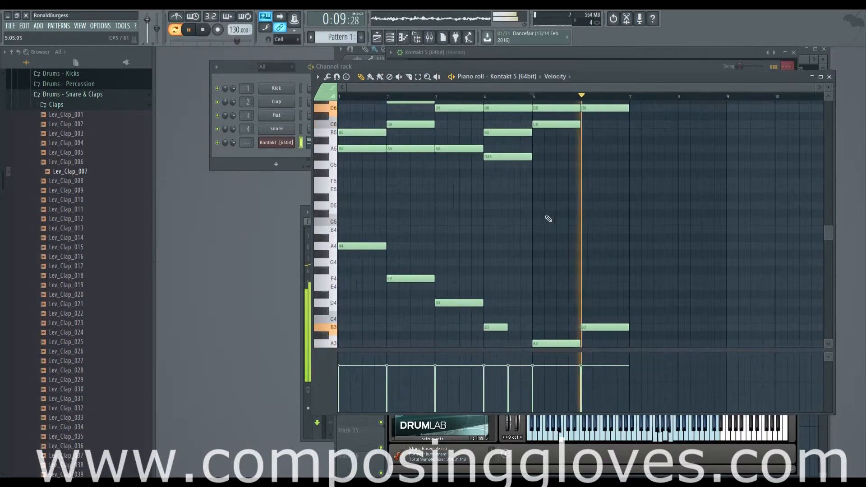
{"action": "scroll", "coordinate": [661, 215], "scroll_direction": "up", "scroll_amount": 5}
{"action": "key", "text": "space"}
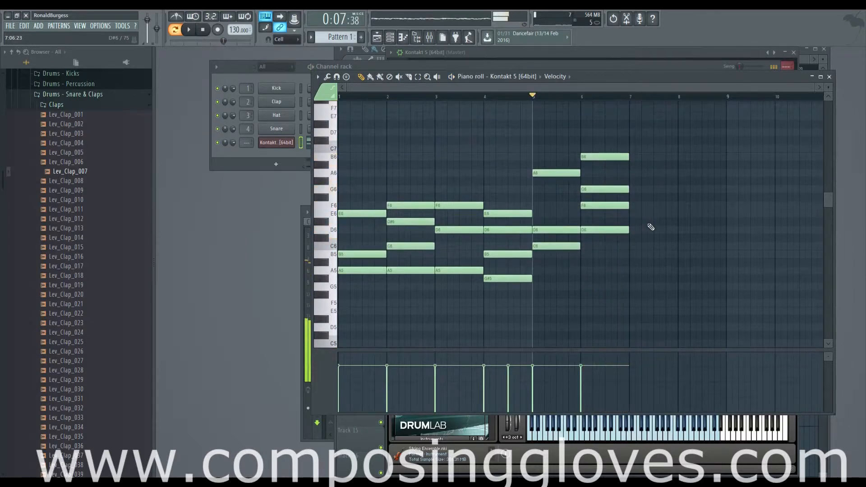
Step: Highlight the upper chord in bar 6 and compare it with the bar 5 chord and the empty bar 7
{"action": "left_click_drag", "start_coordinate": [651, 227], "coordinate": [551, 224]}
{"action": "scroll", "coordinate": [553, 224], "scroll_direction": "up", "scroll_amount": 3}
{"action": "left_click_drag", "start_coordinate": [637, 203], "coordinate": [532, 203]}
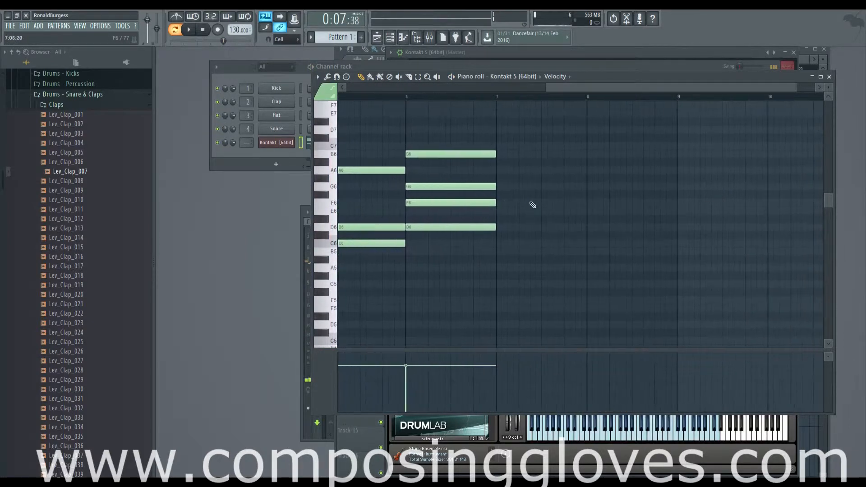
{"action": "mouse_move", "coordinate": [405, 128]}
{"action": "left_mouse_down"}
{"action": "mouse_move", "coordinate": [442, 199]}
{"action": "mouse_move", "coordinate": [434, 241]}
{"action": "mouse_move", "coordinate": [585, 255]}
{"action": "left_mouse_up"}
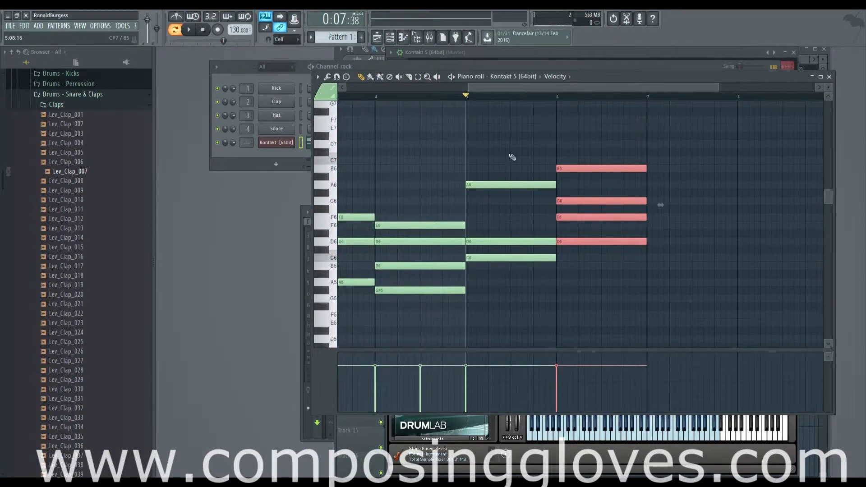
{"action": "left_click_drag", "start_coordinate": [512, 158], "coordinate": [527, 293]}
{"action": "scroll", "coordinate": [396, 251], "scroll_direction": "right", "scroll_amount": 4}
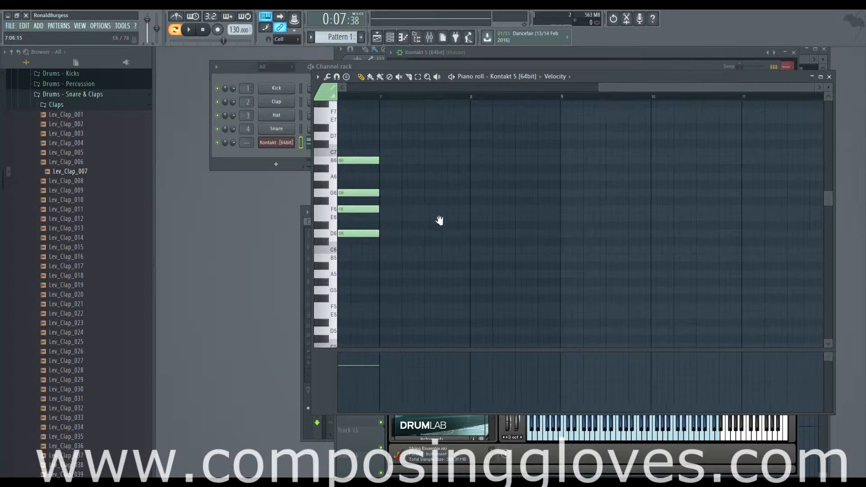
{"action": "left_click_drag", "start_coordinate": [409, 155], "coordinate": [419, 261]}
{"action": "scroll", "coordinate": [414, 256], "scroll_direction": "left", "scroll_amount": 4}
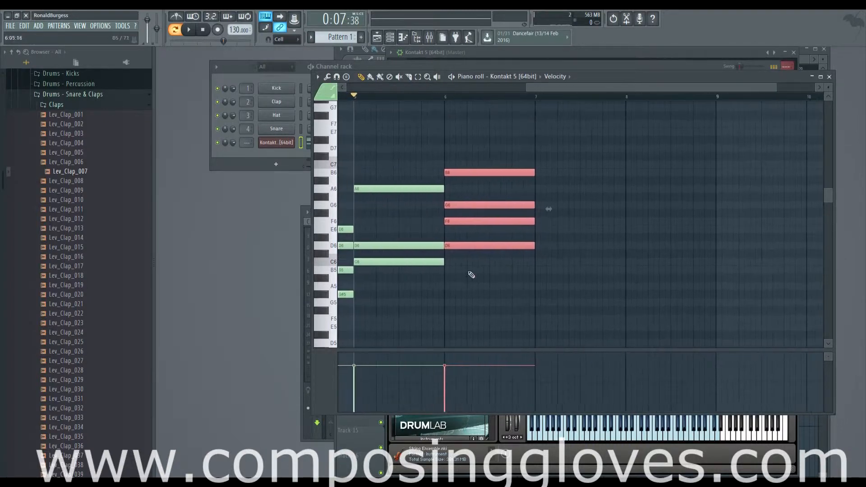
Step: Compare the bar 5 chord with bar 6 and add a one-bar chord of E6, G6, A#6 and C7 in bar 7
{"action": "left_click_drag", "start_coordinate": [413, 155], "coordinate": [408, 284]}
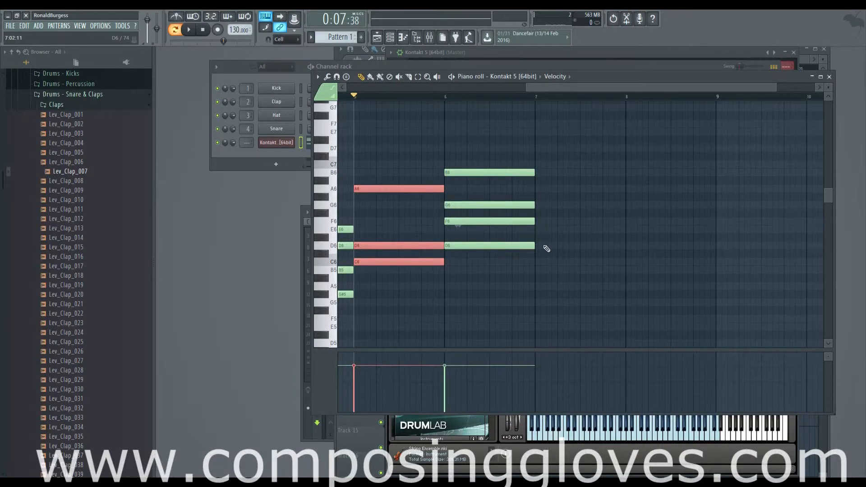
{"action": "left_click", "coordinate": [544, 231]}
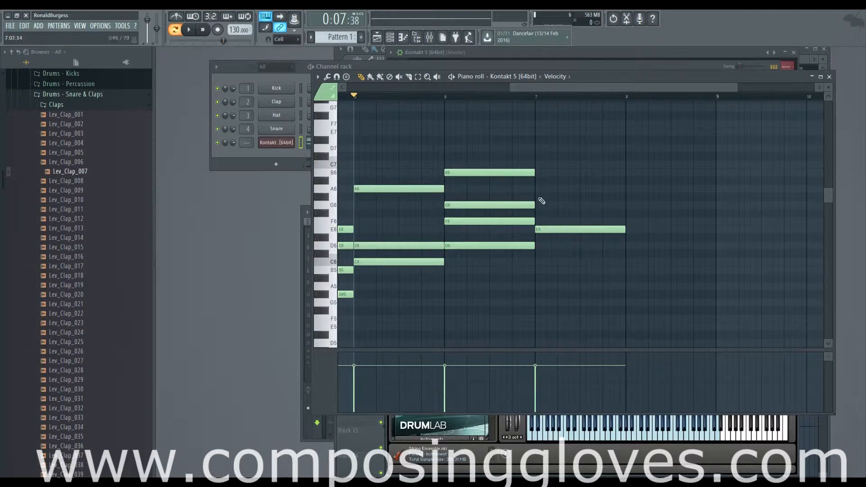
{"action": "left_click_drag", "start_coordinate": [542, 201], "coordinate": [542, 205]}
{"action": "left_click", "coordinate": [537, 162]}
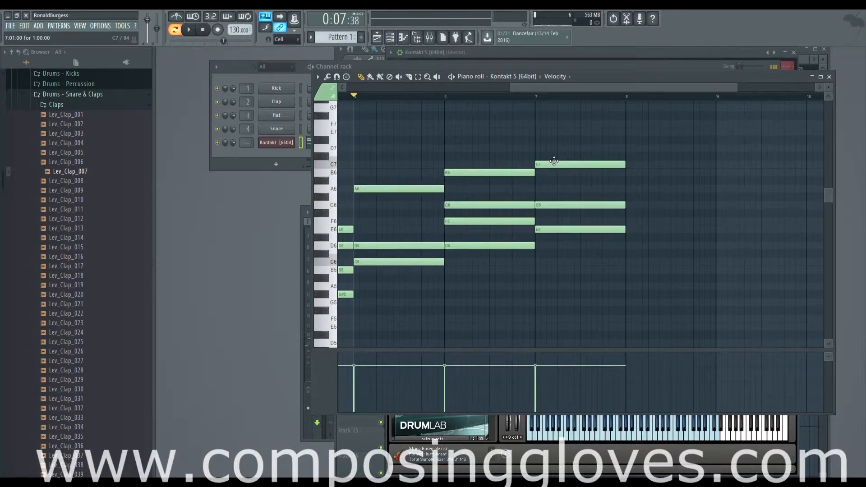
{"action": "left_click", "coordinate": [539, 181]}
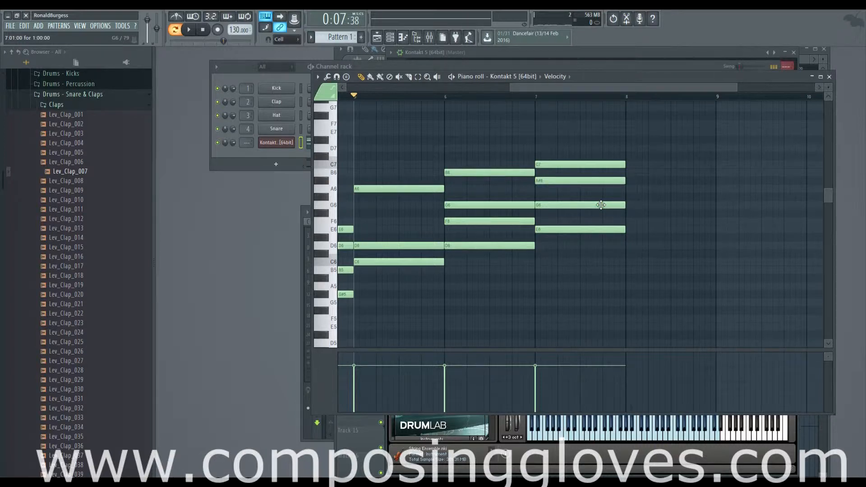
Step: Add a one-bar C4 bass note in bar 7 below the new chord
{"action": "scroll", "coordinate": [605, 217], "scroll_direction": "down", "scroll_amount": 3}
{"action": "scroll", "coordinate": [607, 219], "scroll_direction": "up", "scroll_amount": 2}
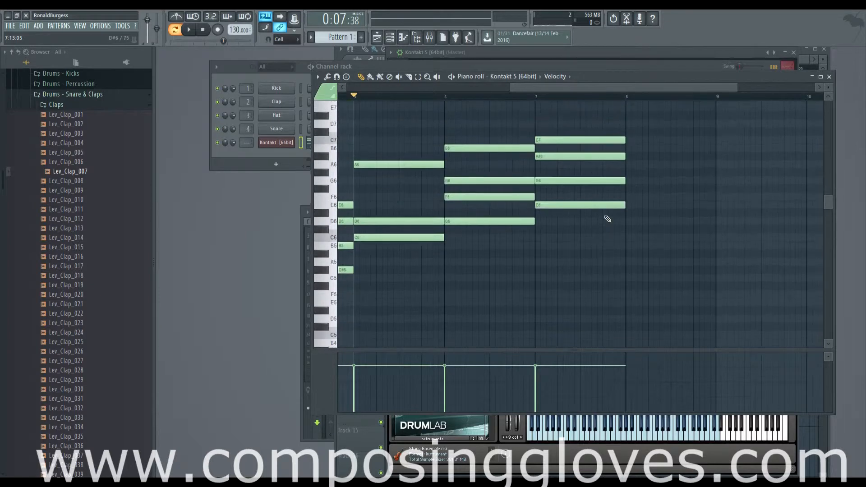
{"action": "scroll", "coordinate": [607, 221], "scroll_direction": "down", "scroll_amount": 8}
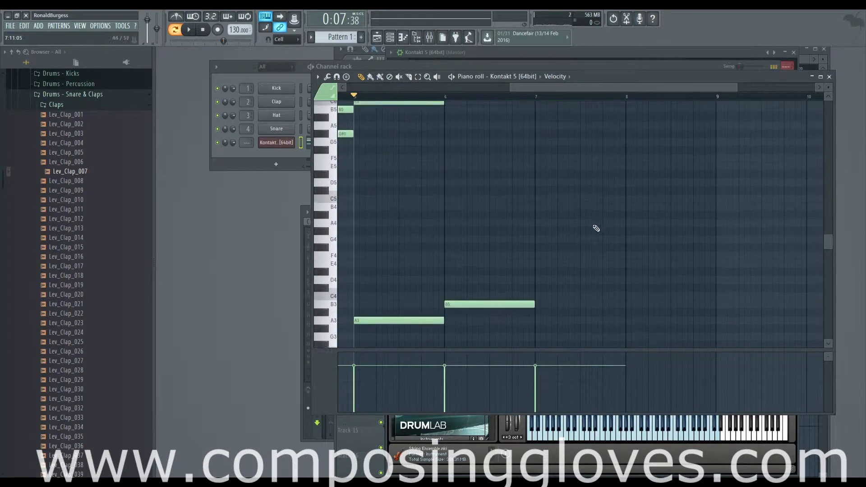
{"action": "left_click", "coordinate": [540, 286]}
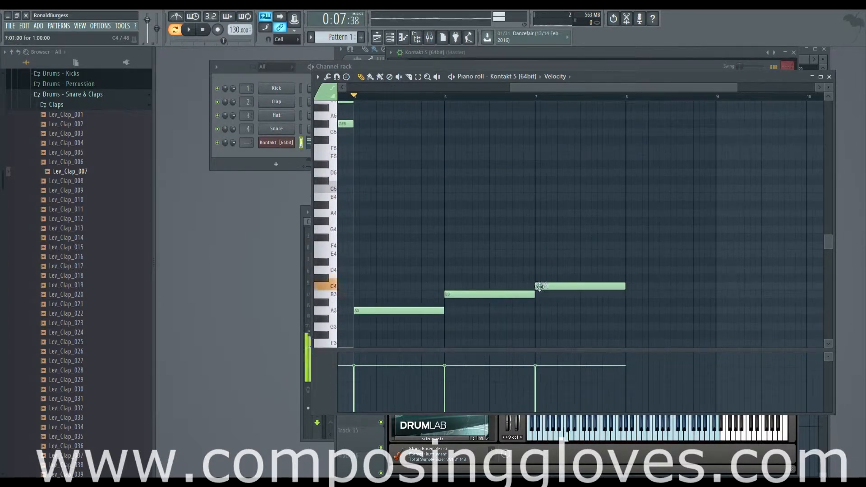
Step: Highlight the bass notes in bars 6 and 7 and compare them with the bass line in bars 4 and 5
{"action": "left_click_drag", "start_coordinate": [570, 272], "coordinate": [592, 329]}
{"action": "left_click_drag", "start_coordinate": [535, 304], "coordinate": [636, 301]}
{"action": "left_click", "coordinate": [499, 247], "text": "ctrl"}
{"action": "left_click_drag", "start_coordinate": [620, 270], "coordinate": [638, 321]}
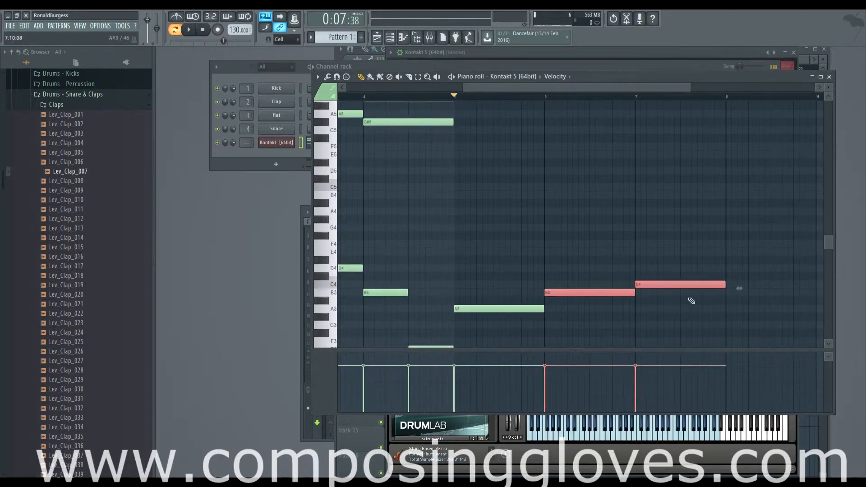
{"action": "scroll", "coordinate": [692, 301], "scroll_direction": "up", "scroll_amount": 5}
{"action": "scroll", "coordinate": [692, 301], "scroll_direction": "down", "scroll_amount": 5}
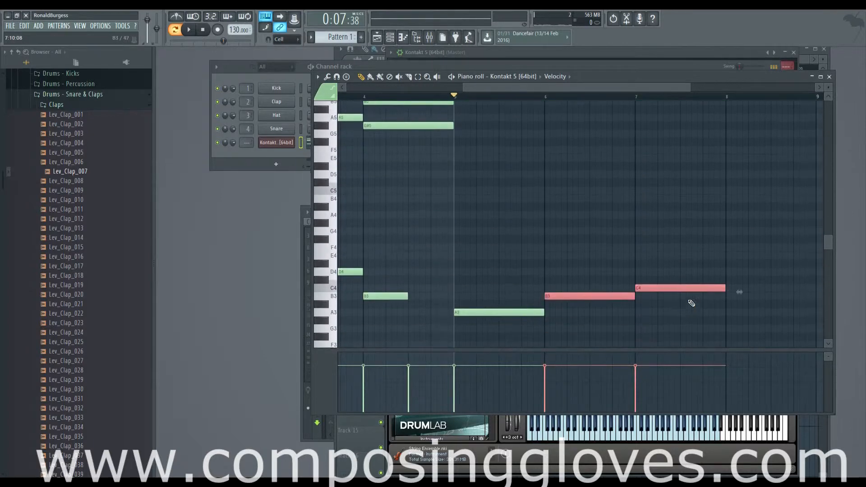
{"action": "scroll", "coordinate": [692, 303], "scroll_direction": "down", "scroll_amount": 1}
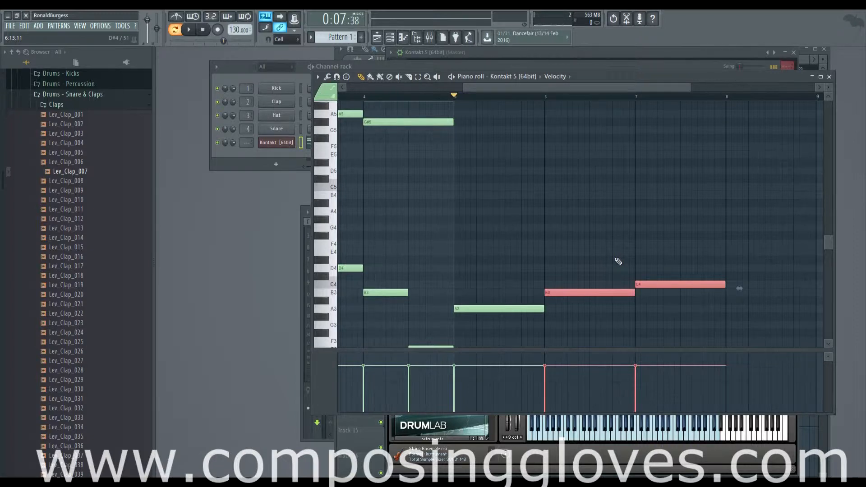
Step: Highlight the upper chord in bar 7 and play the progression from bar 5 into bar 7
{"action": "scroll", "coordinate": [644, 236], "scroll_direction": "up", "scroll_amount": 8}
{"action": "scroll", "coordinate": [644, 236], "scroll_direction": "down", "scroll_amount": 3, "text": "ctrl"}
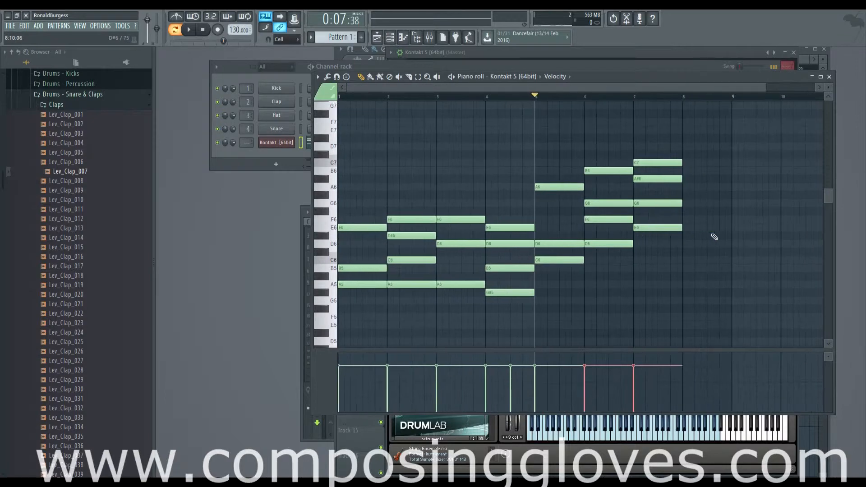
{"action": "left_click_drag", "start_coordinate": [715, 237], "coordinate": [560, 141]}
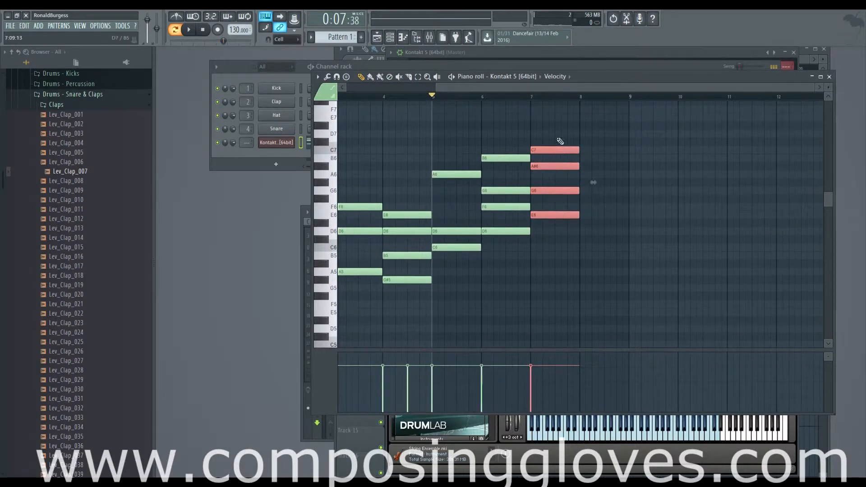
{"action": "scroll", "coordinate": [570, 218], "scroll_direction": "down", "scroll_amount": 4}
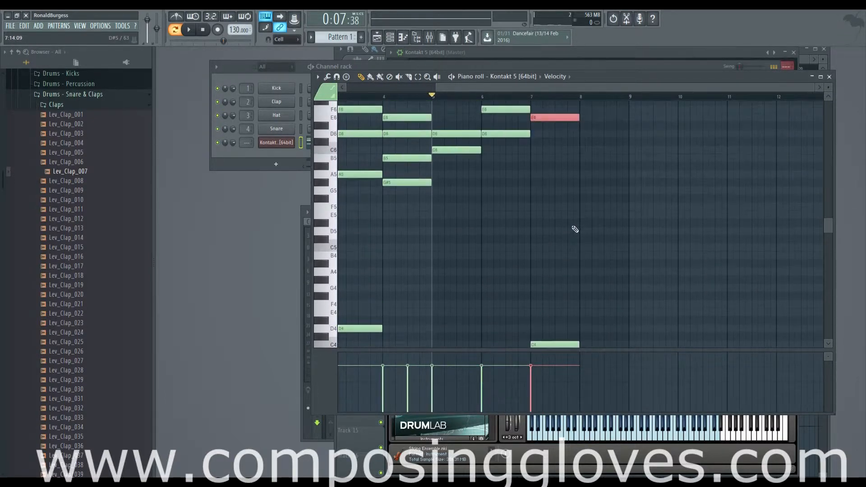
{"action": "key", "text": "space"}
{"action": "scroll", "coordinate": [576, 230], "scroll_direction": "up", "scroll_amount": 3}
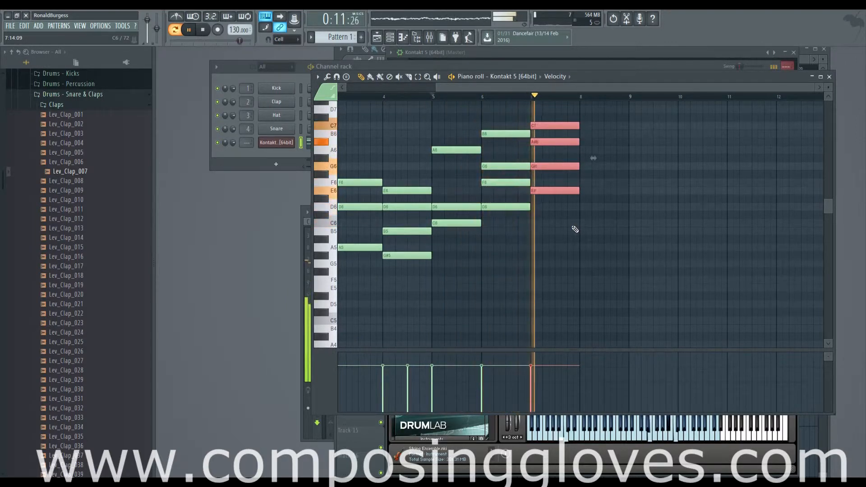
{"action": "key", "text": "space"}
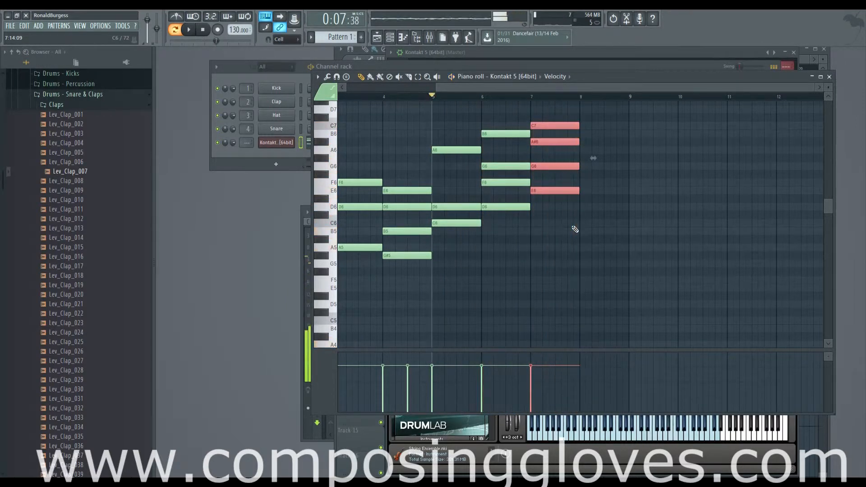
Step: Highlight the upper chords in bars 6 and 5 in turn and compare them with the bar 7 chord
{"action": "scroll", "coordinate": [573, 227], "scroll_direction": "up", "scroll_amount": 3}
{"action": "scroll", "coordinate": [572, 174], "scroll_direction": "down", "scroll_amount": 1}
{"action": "scroll", "coordinate": [572, 165], "scroll_direction": "up", "scroll_amount": 3}
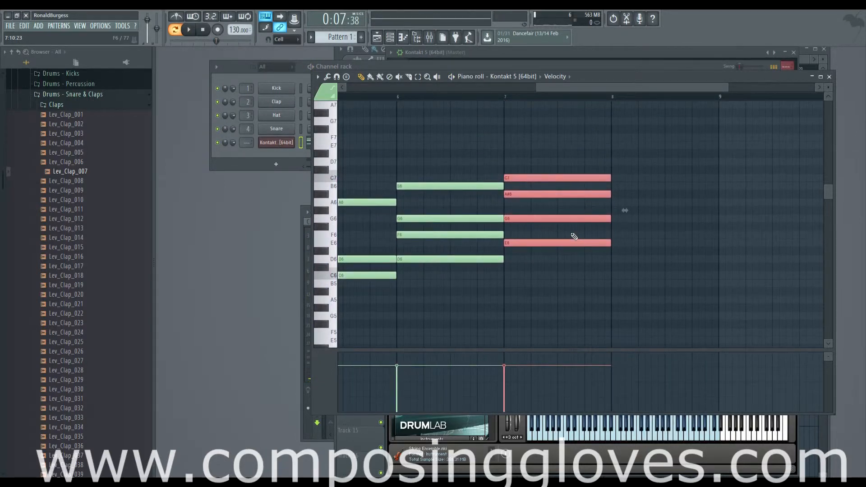
{"action": "scroll", "coordinate": [480, 229], "scroll_direction": "left", "scroll_amount": 2}
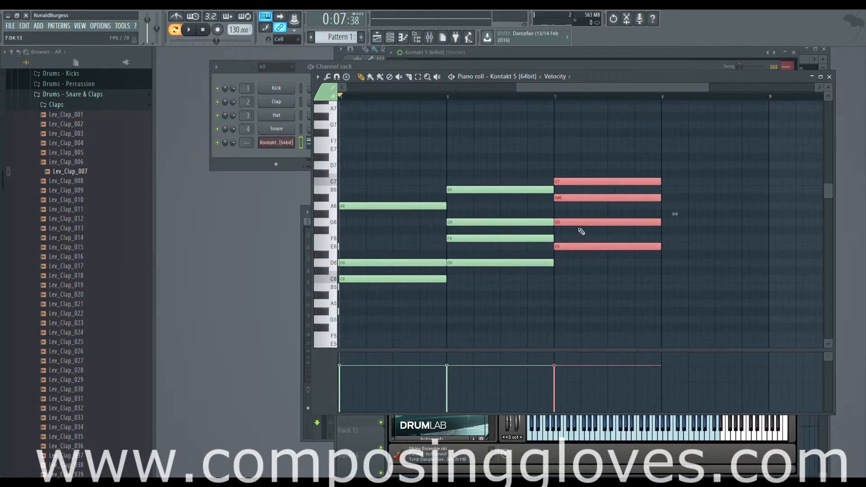
{"action": "scroll", "coordinate": [542, 238], "scroll_direction": "left", "scroll_amount": 3}
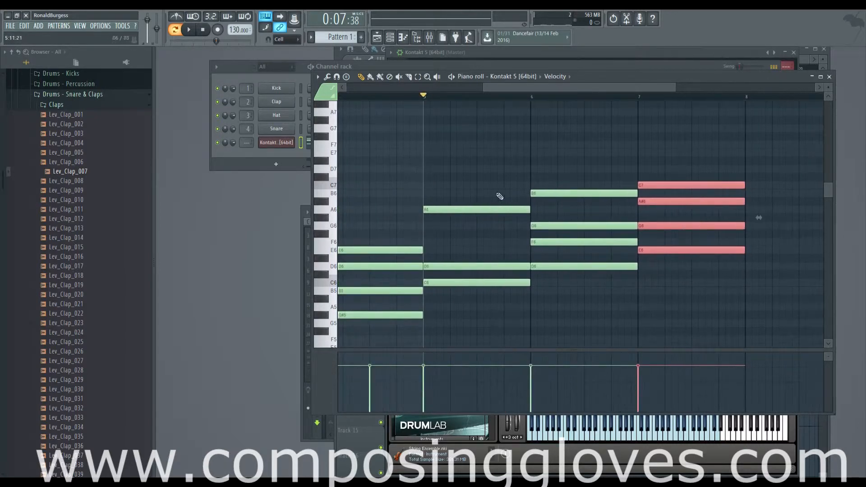
{"action": "scroll", "coordinate": [567, 188], "scroll_direction": "down", "scroll_amount": 3}
{"action": "scroll", "coordinate": [695, 189], "scroll_direction": "up", "scroll_amount": 2}
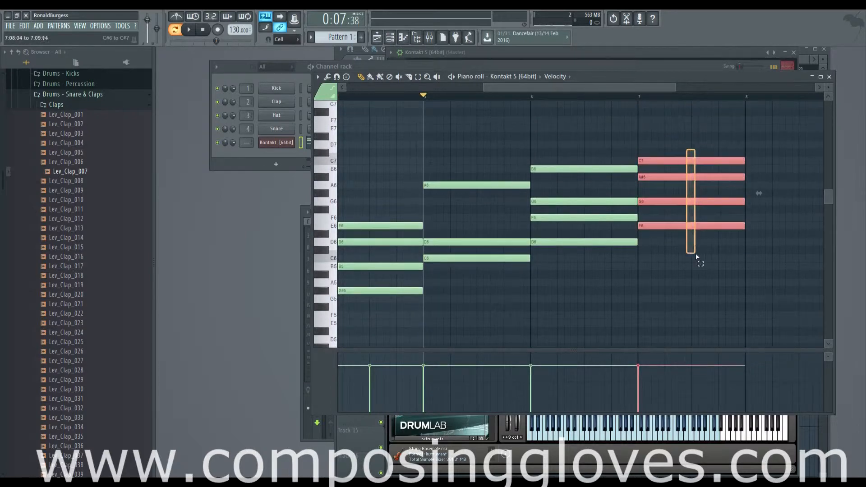
{"action": "scroll", "coordinate": [677, 245], "scroll_direction": "right", "scroll_amount": 2}
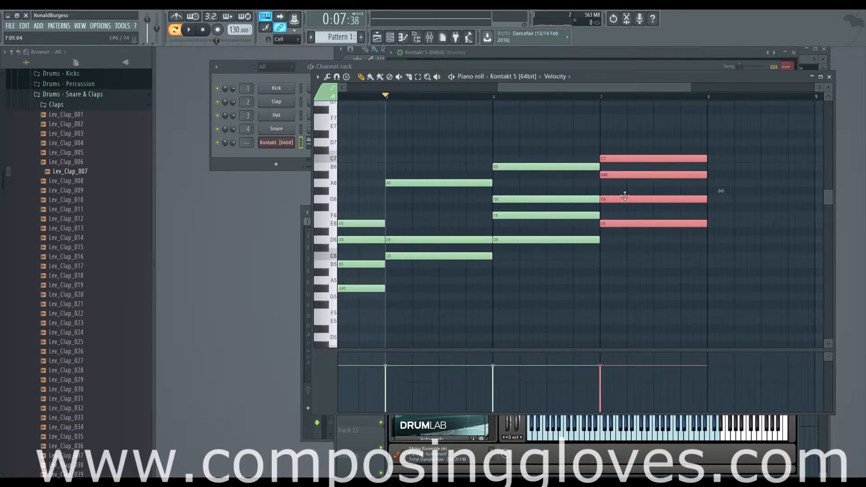
{"action": "left_click_drag", "start_coordinate": [519, 138], "coordinate": [561, 240]}
{"action": "scroll", "coordinate": [564, 243], "scroll_direction": "down", "scroll_amount": 5}
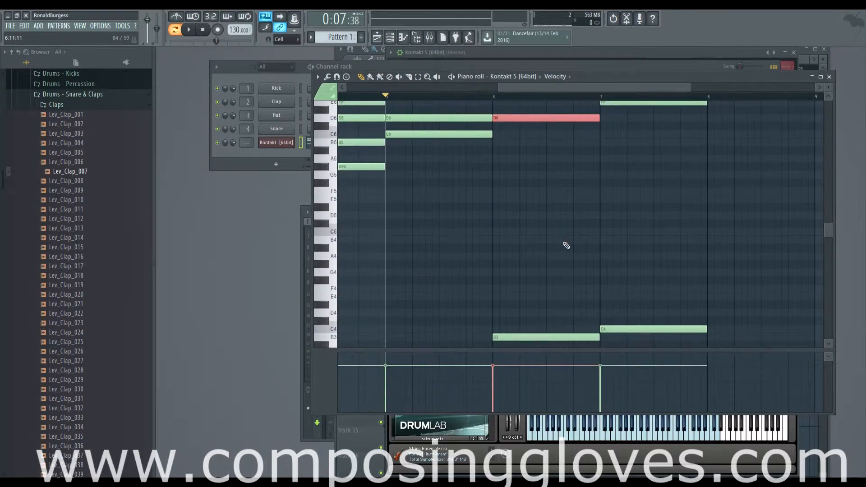
{"action": "scroll", "coordinate": [569, 248], "scroll_direction": "up", "scroll_amount": 5}
{"action": "left_click_drag", "start_coordinate": [435, 146], "coordinate": [446, 294]}
{"action": "scroll", "coordinate": [735, 222], "scroll_direction": "right", "scroll_amount": 3}
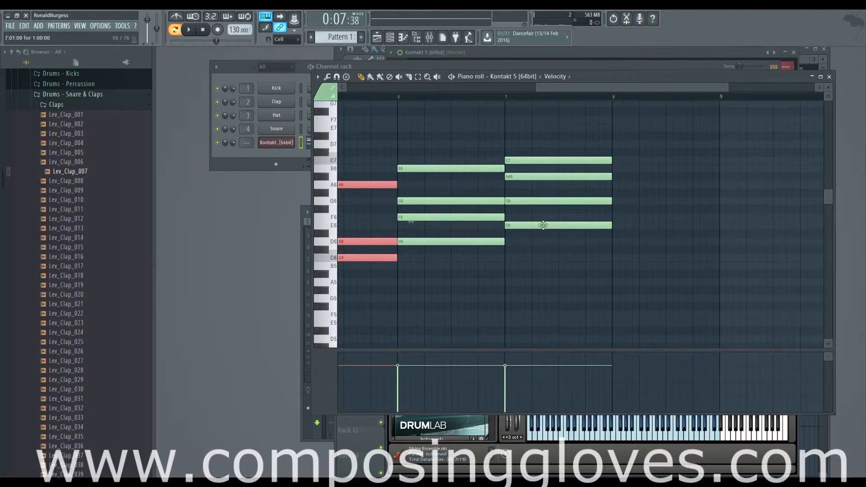
Step: Highlight the bass notes in bars 7 and 6 in turn and compare them with the chords above
{"action": "scroll", "coordinate": [546, 235], "scroll_direction": "down", "scroll_amount": 5}
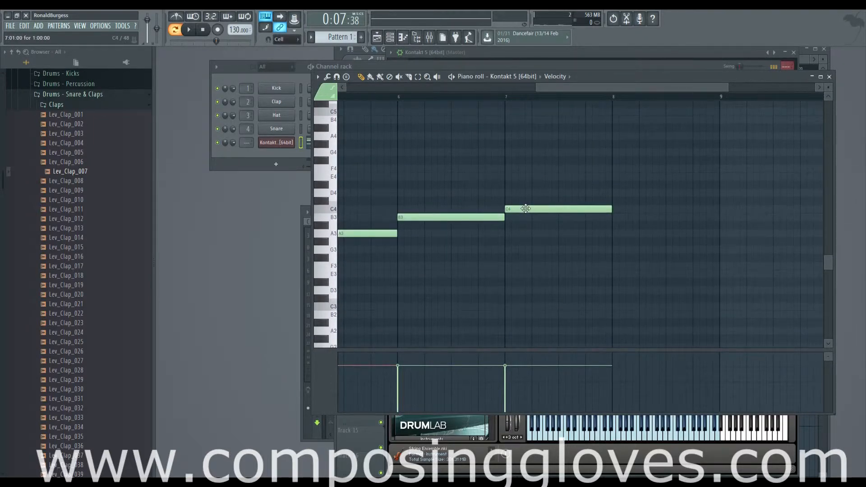
{"action": "left_click", "coordinate": [591, 208], "text": "ctrl"}
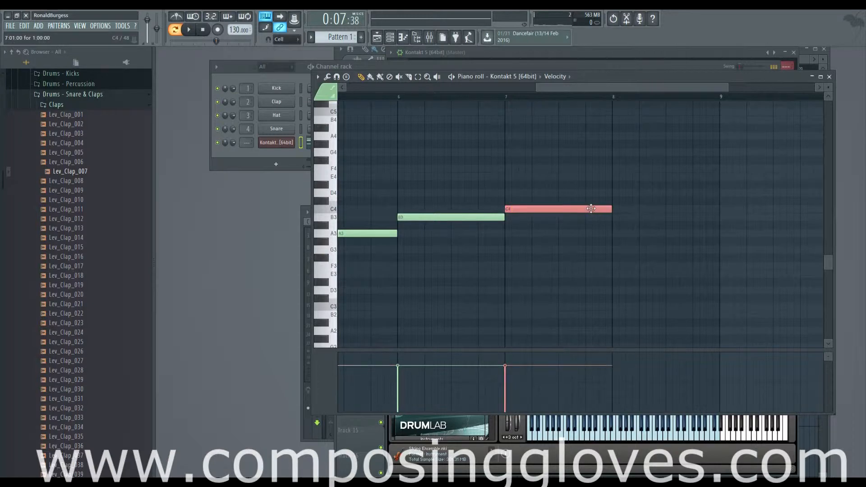
{"action": "scroll", "coordinate": [591, 209], "scroll_direction": "up", "scroll_amount": 6}
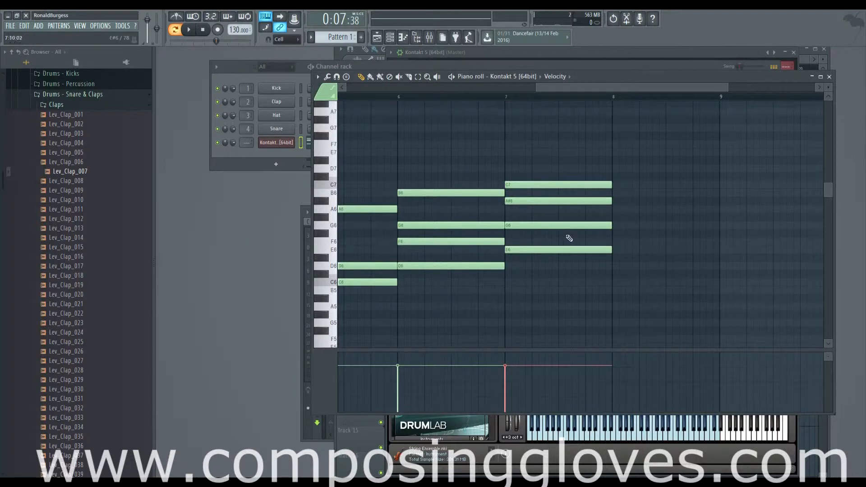
{"action": "scroll", "coordinate": [542, 237], "scroll_direction": "down", "scroll_amount": 6}
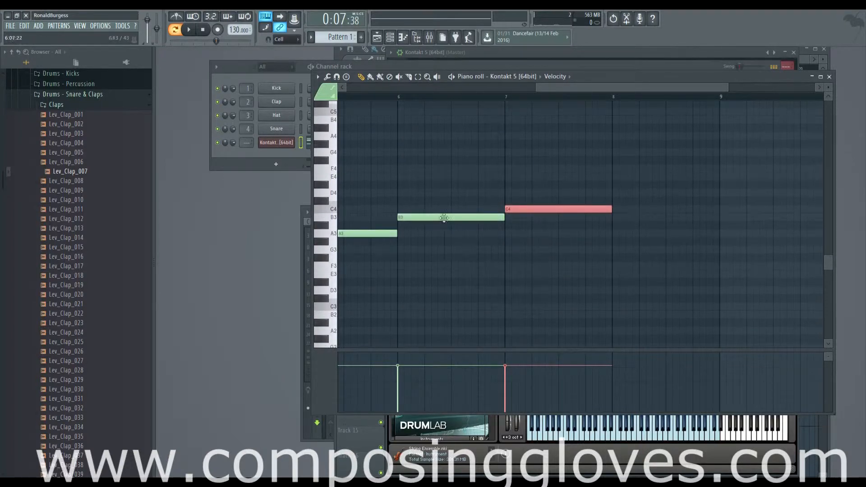
{"action": "left_click", "coordinate": [444, 218]}
{"action": "scroll", "coordinate": [548, 234], "scroll_direction": "up", "scroll_amount": 6}
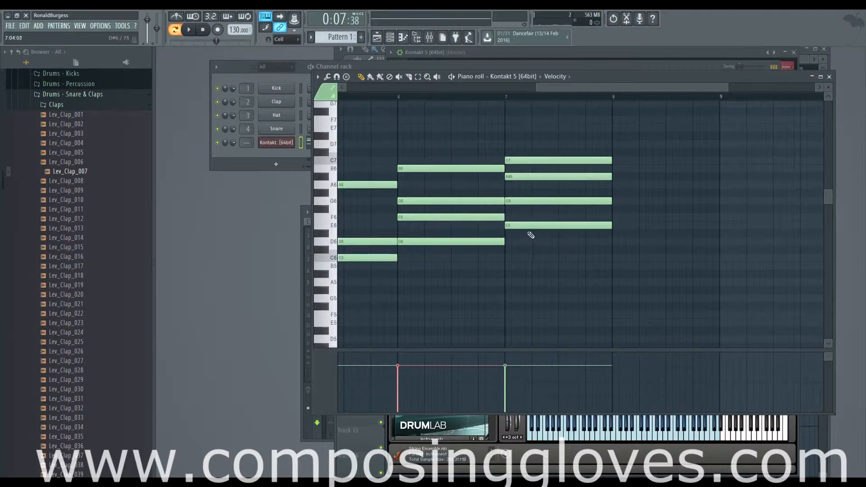
Step: In the bar 7 chord, raise the E6 note to F6 and lower the A#6 note to A6
{"action": "left_click_drag", "start_coordinate": [522, 225], "coordinate": [522, 217]}
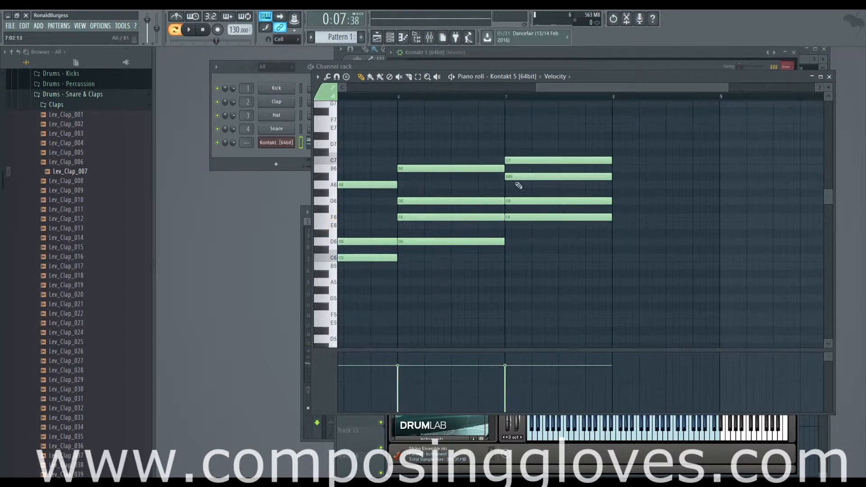
{"action": "left_click_drag", "start_coordinate": [514, 177], "coordinate": [515, 186]}
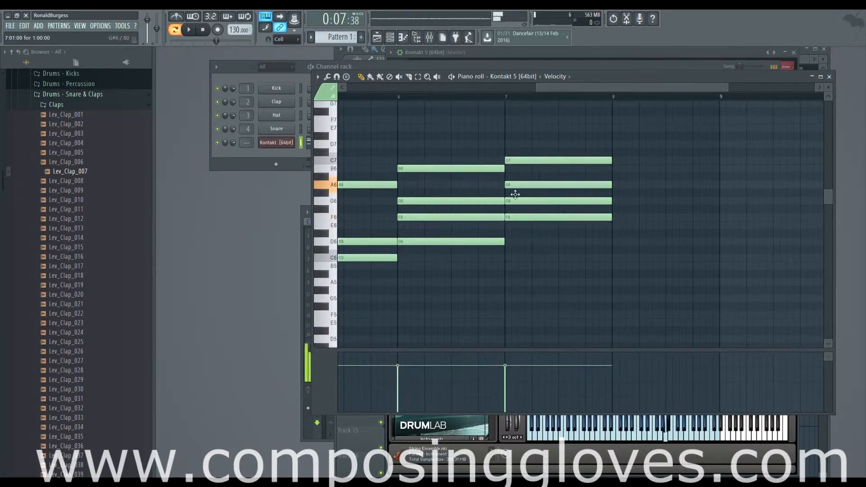
{"action": "left_click", "coordinate": [519, 153]}
{"action": "right_click", "coordinate": [537, 153]}
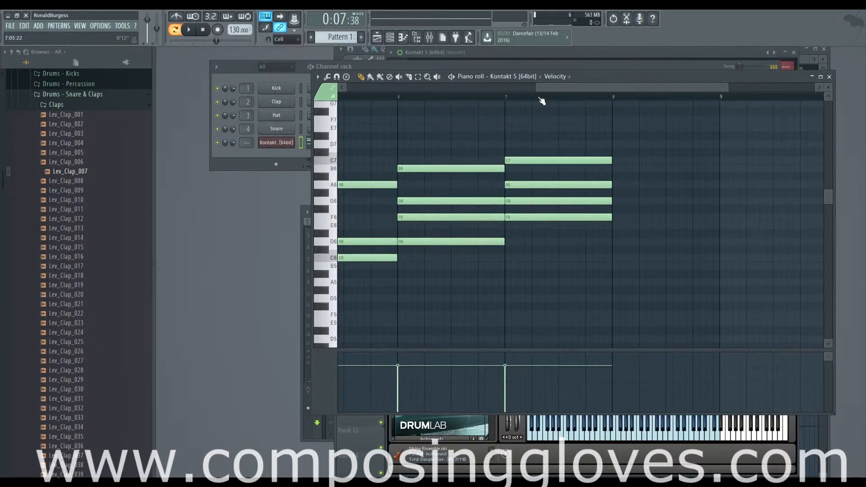
Step: Highlight the F6 and G6 notes shared by the chords in bars 6 and 7
{"action": "left_click_drag", "start_coordinate": [465, 201], "coordinate": [594, 221]}
{"action": "right_click", "coordinate": [526, 203]}
{"action": "right_click", "coordinate": [527, 217]}
{"action": "left_click_drag", "start_coordinate": [491, 201], "coordinate": [612, 220]}
{"action": "scroll", "coordinate": [465, 238], "scroll_direction": "down", "scroll_amount": 4}
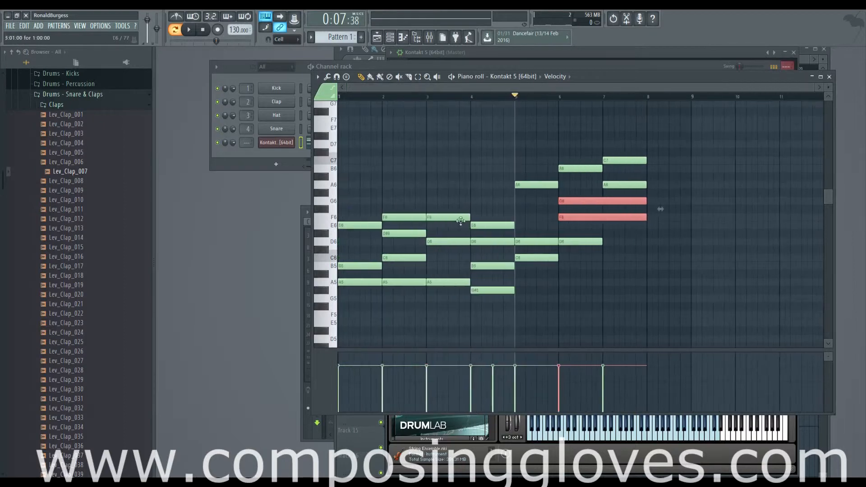
Step: Play the progression from bar 5 to hear the revised bar 7 chord
{"action": "key", "text": "space"}
{"action": "key", "text": "space"}
{"action": "key", "text": "space"}
{"action": "left_click_drag", "start_coordinate": [593, 239], "coordinate": [448, 239]}
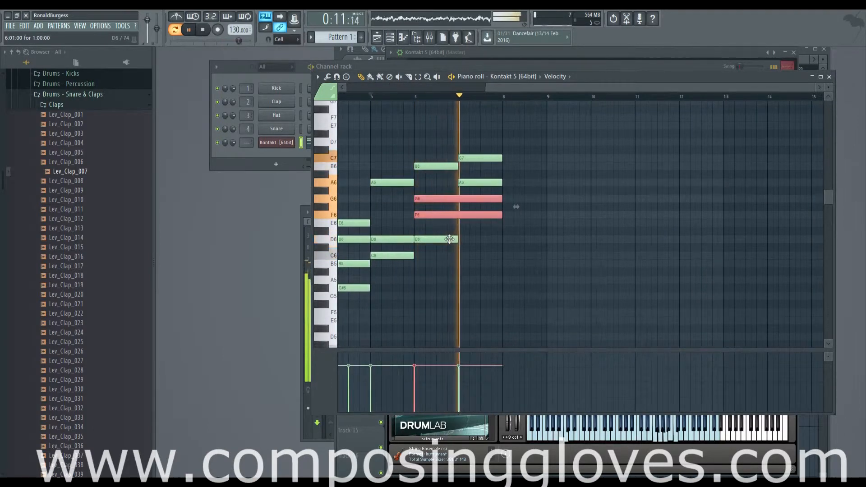
{"action": "key", "text": "space"}
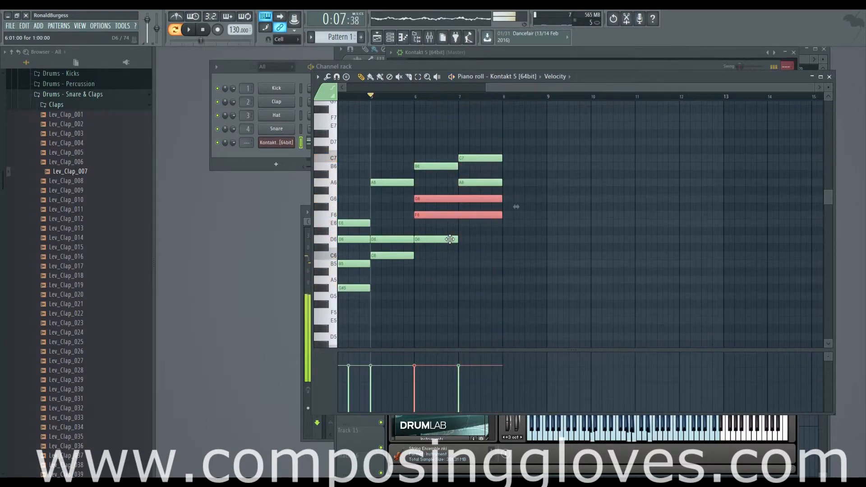
Step: Try G#6 instead of A6 in the bar 7 chord, play it from bar 6, and move the note back to A6
{"action": "scroll", "coordinate": [449, 232], "scroll_direction": "up", "scroll_amount": 2}
{"action": "scroll", "coordinate": [487, 254], "scroll_direction": "down", "scroll_amount": 4}
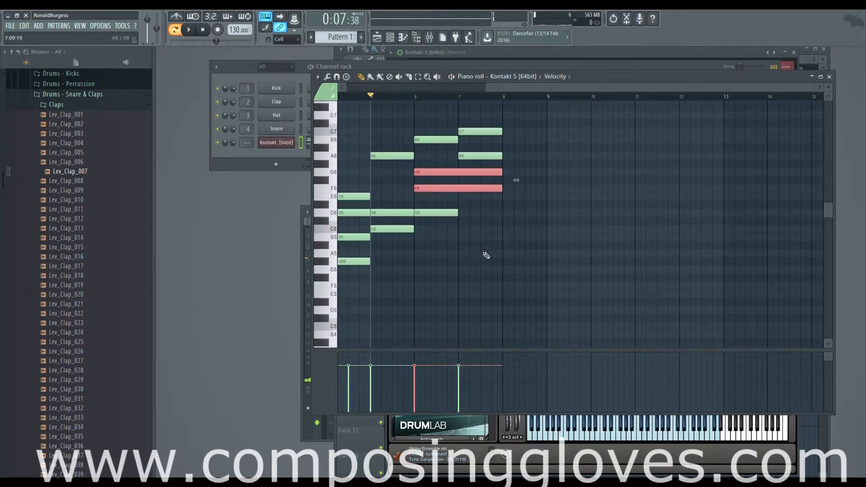
{"action": "scroll", "coordinate": [487, 250], "scroll_direction": "up", "scroll_amount": 3}
{"action": "scroll", "coordinate": [587, 240], "scroll_direction": "up", "scroll_amount": 5}
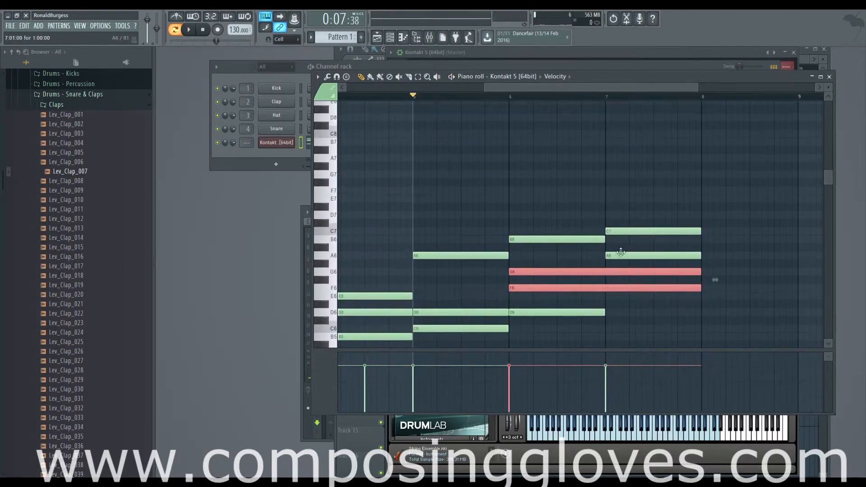
{"action": "left_click_drag", "start_coordinate": [620, 256], "coordinate": [622, 264]}
{"action": "left_click", "coordinate": [511, 96]}
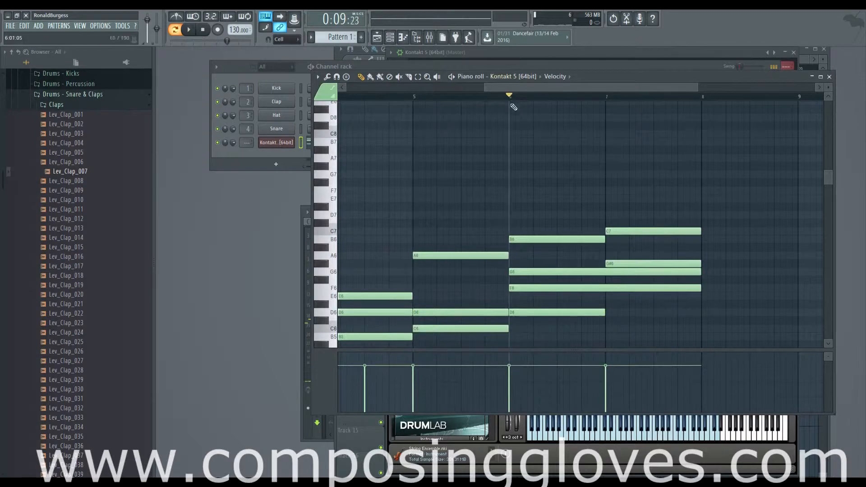
{"action": "key", "text": "space"}
{"action": "left_click_drag", "start_coordinate": [601, 234], "coordinate": [486, 209]}
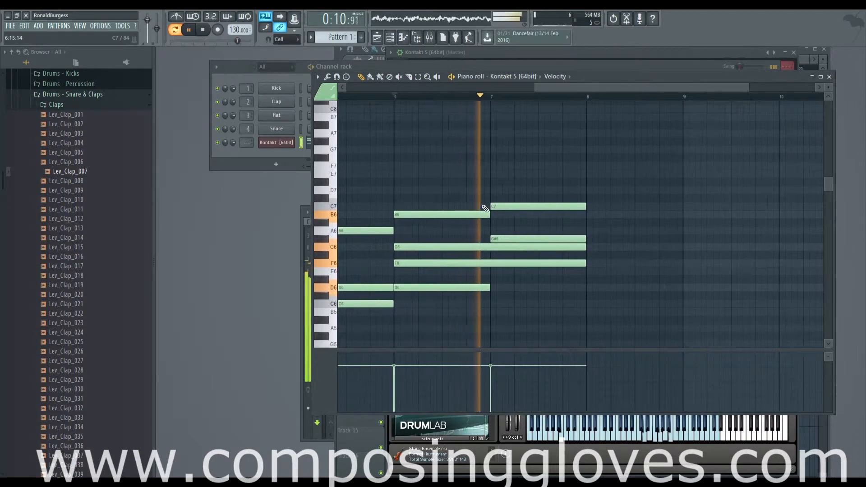
{"action": "key", "text": "space"}
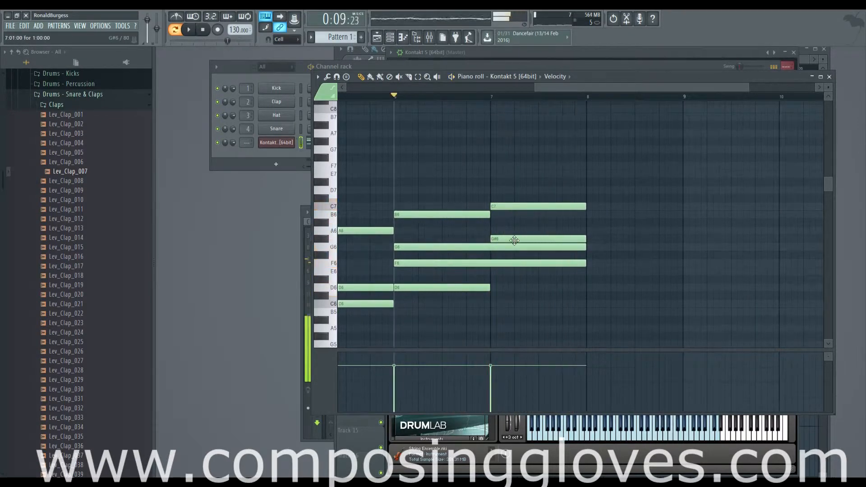
{"action": "left_click_drag", "start_coordinate": [515, 238], "coordinate": [515, 231]}
Step: Try F3 as the bar 7 bass note, play it from bar 6, and move the note back to C4
{"action": "scroll", "coordinate": [532, 184], "scroll_direction": "down", "scroll_amount": 4}
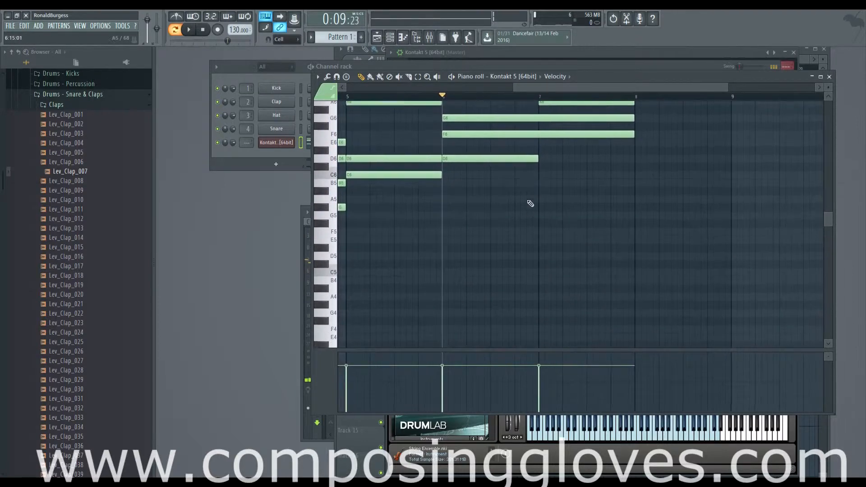
{"action": "scroll", "coordinate": [555, 270], "scroll_direction": "down", "scroll_amount": 6}
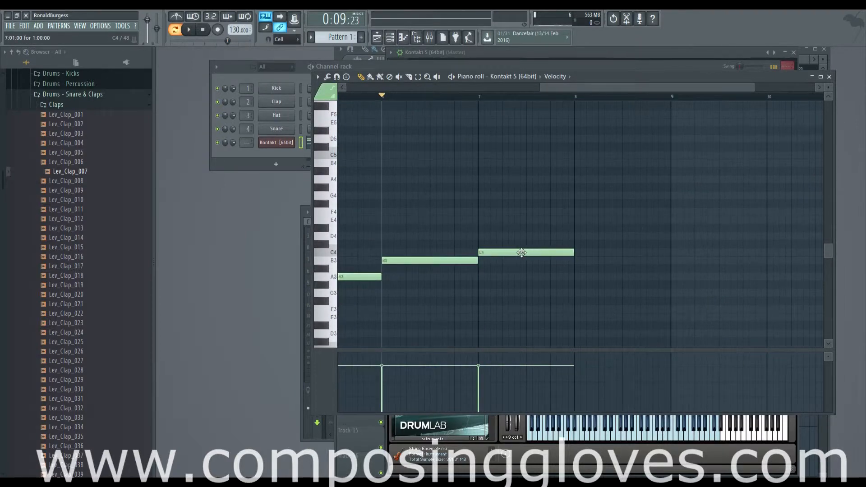
{"action": "left_click_drag", "start_coordinate": [522, 253], "coordinate": [520, 310]}
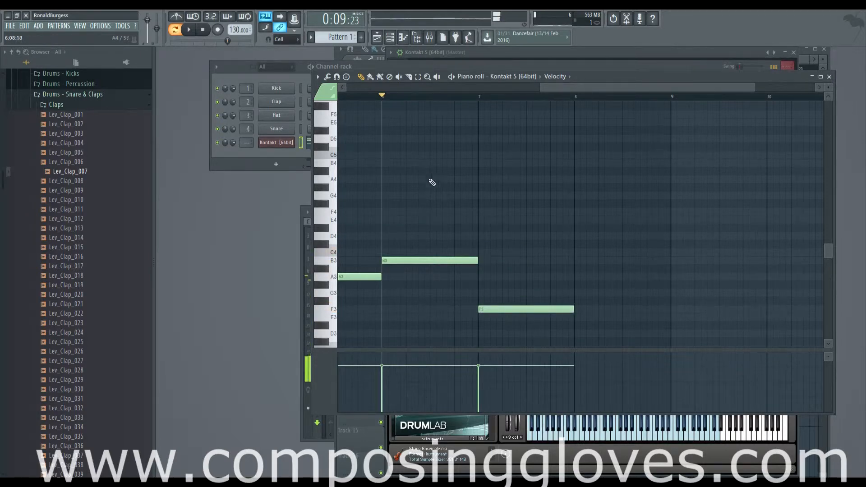
{"action": "key", "text": "space"}
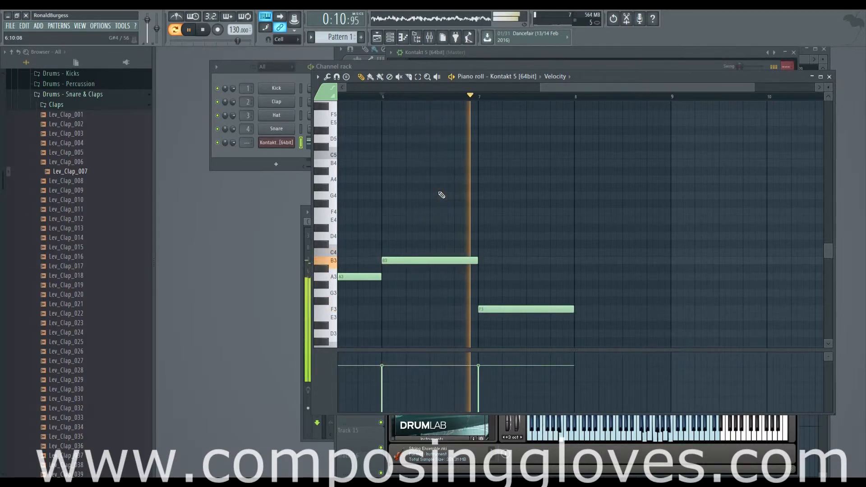
{"action": "key", "text": "space"}
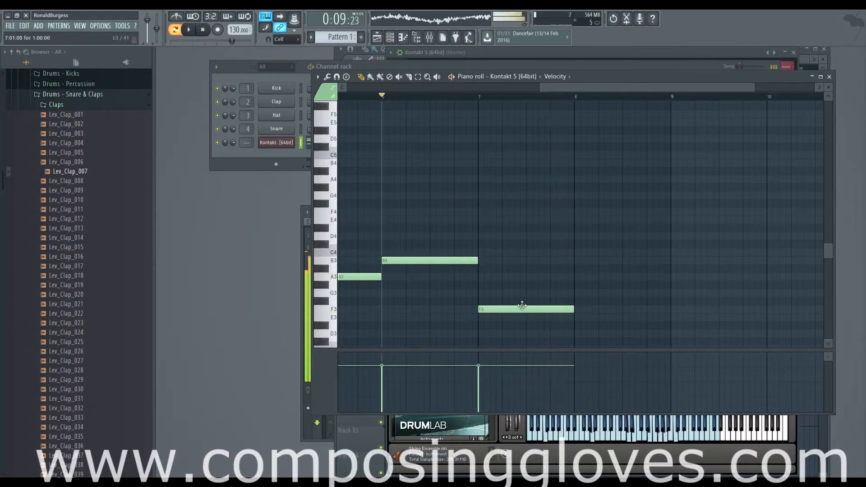
{"action": "left_click_drag", "start_coordinate": [523, 306], "coordinate": [521, 247]}
Step: Add one-bar bass notes E4 and E3 in bar 8
{"action": "left_click_drag", "start_coordinate": [390, 238], "coordinate": [413, 200]}
{"action": "scroll", "coordinate": [583, 247], "scroll_direction": "down", "scroll_amount": 3}
{"action": "scroll", "coordinate": [607, 249], "scroll_direction": "up", "scroll_amount": 2}
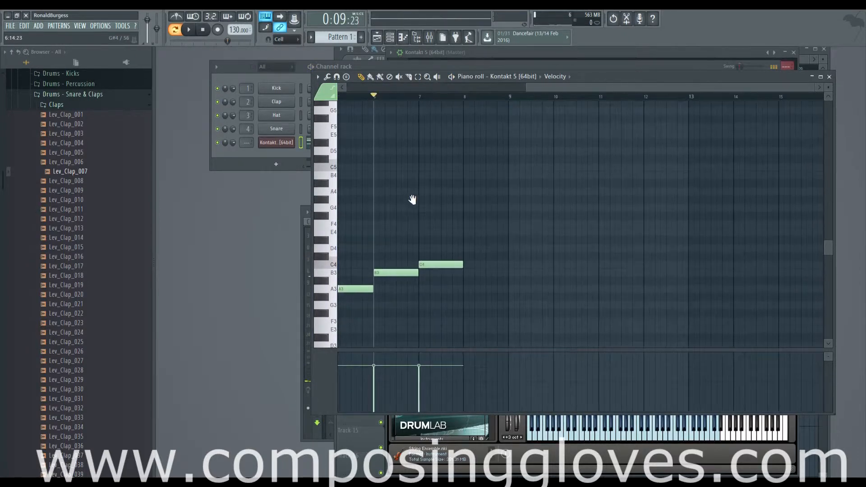
{"action": "left_click", "coordinate": [467, 234]}
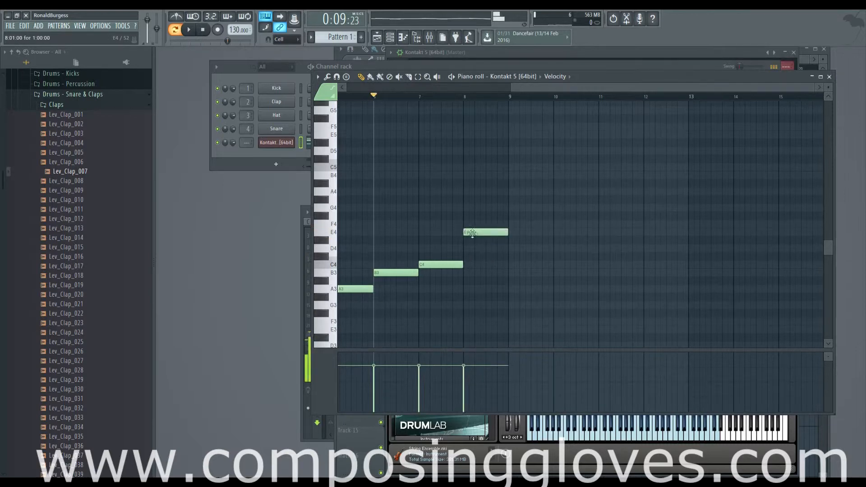
{"action": "left_click", "coordinate": [465, 332]}
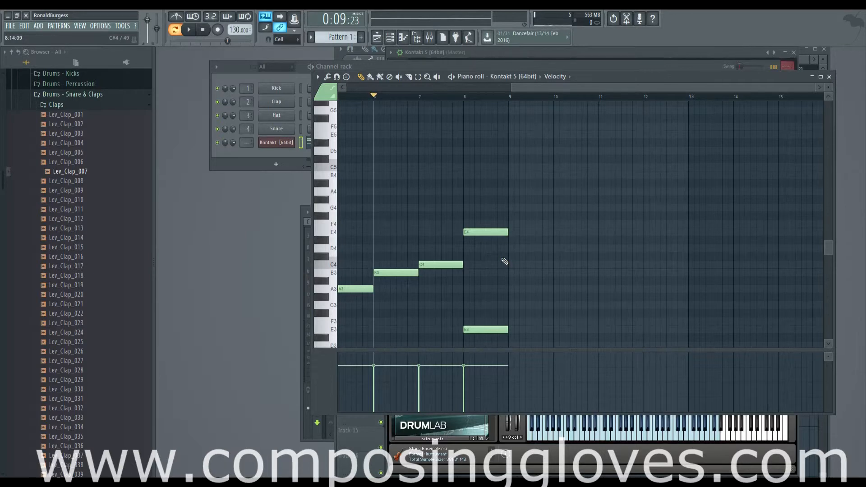
Step: Copy the bar 8 octave bass notes into bar 9 and lower them to A3 and A2
{"action": "scroll", "coordinate": [507, 273], "scroll_direction": "down", "scroll_amount": 3}
{"action": "left_click_drag", "start_coordinate": [482, 164], "coordinate": [509, 331]}
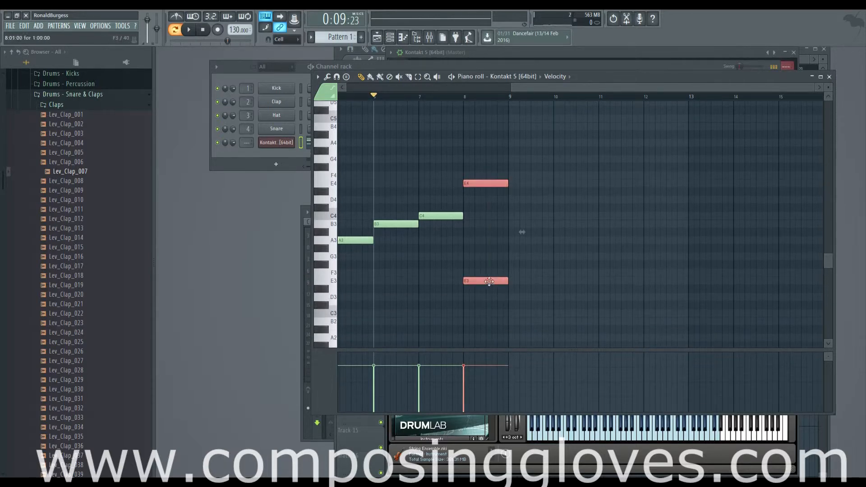
{"action": "left_click_drag", "start_coordinate": [489, 281], "coordinate": [537, 340]}
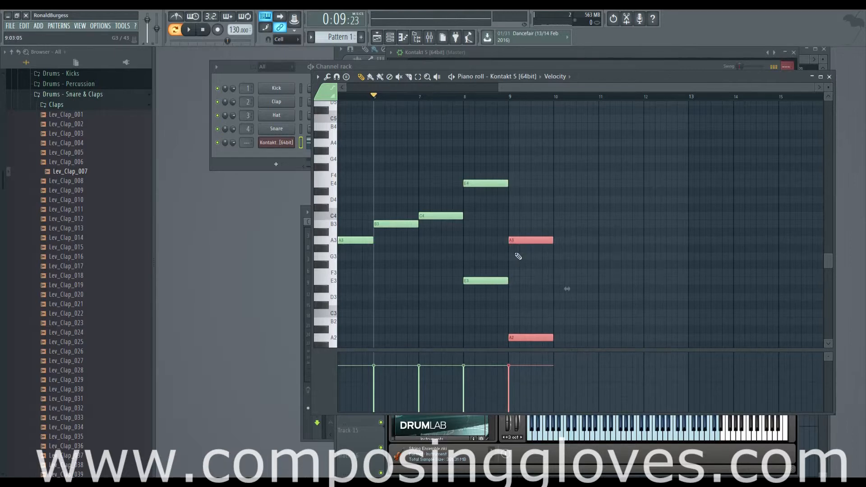
{"action": "scroll", "coordinate": [484, 170], "scroll_direction": "down", "scroll_amount": 2}
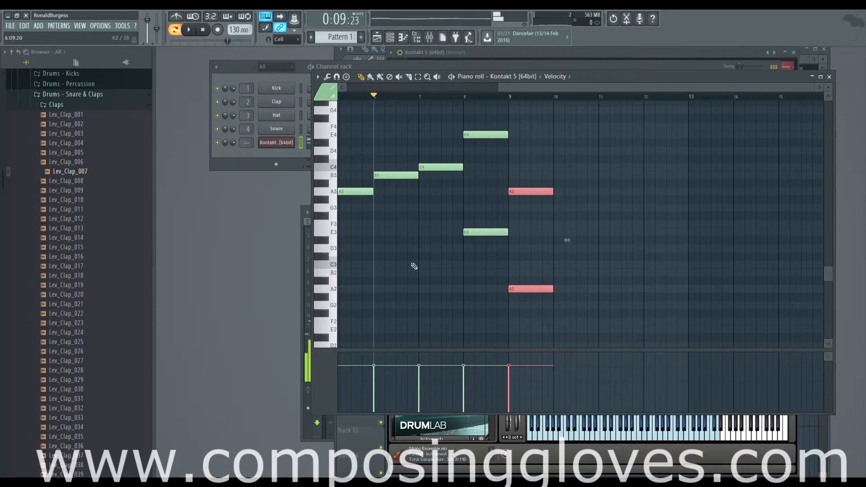
Step: Build a one-bar chord in bar 8 from the notes E6, F#6, G#6 and B6
{"action": "scroll", "coordinate": [495, 242], "scroll_direction": "up", "scroll_amount": 12}
{"action": "scroll", "coordinate": [490, 245], "scroll_direction": "up", "scroll_amount": 3, "text": "ctrl"}
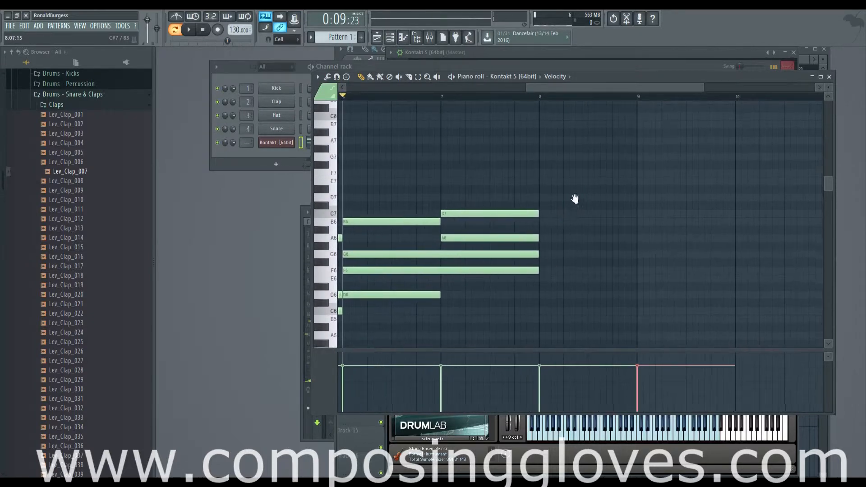
{"action": "scroll", "coordinate": [564, 201], "scroll_direction": "down", "scroll_amount": 2}
{"action": "scroll", "coordinate": [551, 204], "scroll_direction": "down", "scroll_amount": 13}
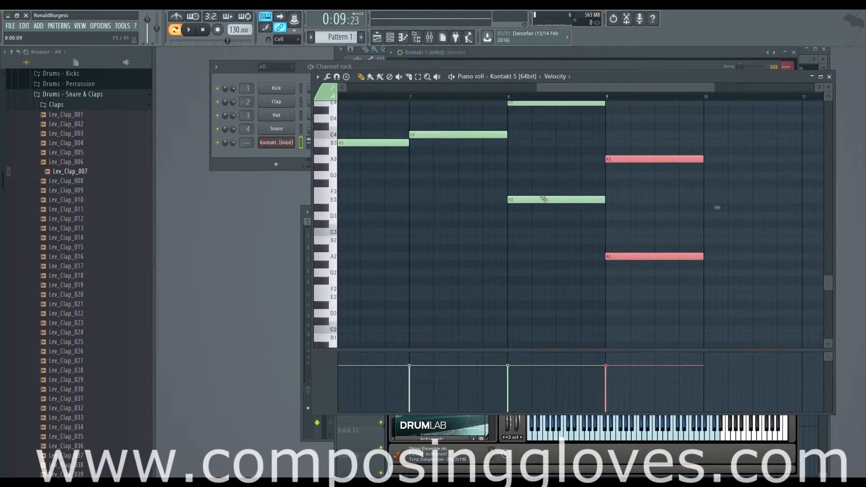
{"action": "left_click", "coordinate": [543, 200]}
{"action": "scroll", "coordinate": [543, 202], "scroll_direction": "up", "scroll_amount": 15}
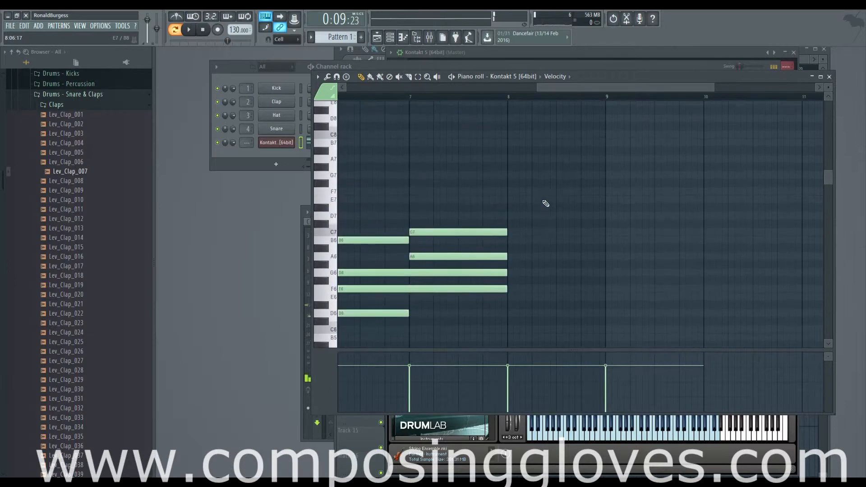
{"action": "scroll", "coordinate": [587, 235], "scroll_direction": "left", "scroll_amount": 4}
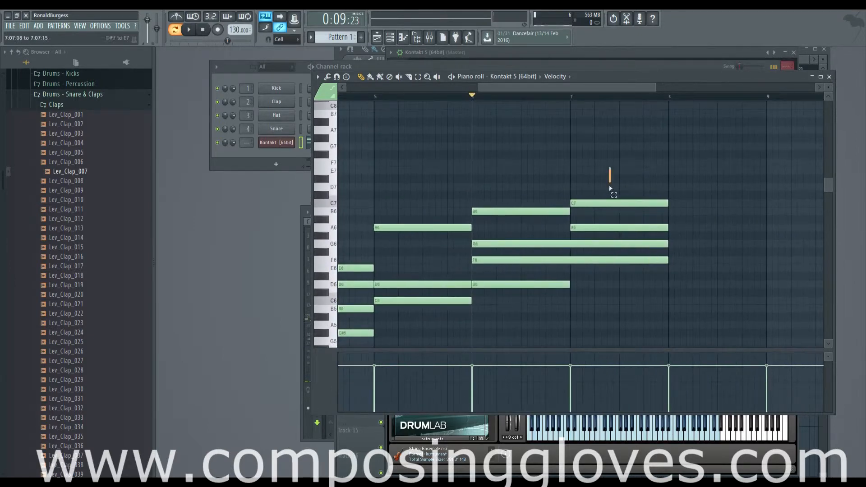
{"action": "left_click_drag", "start_coordinate": [611, 180], "coordinate": [531, 226]}
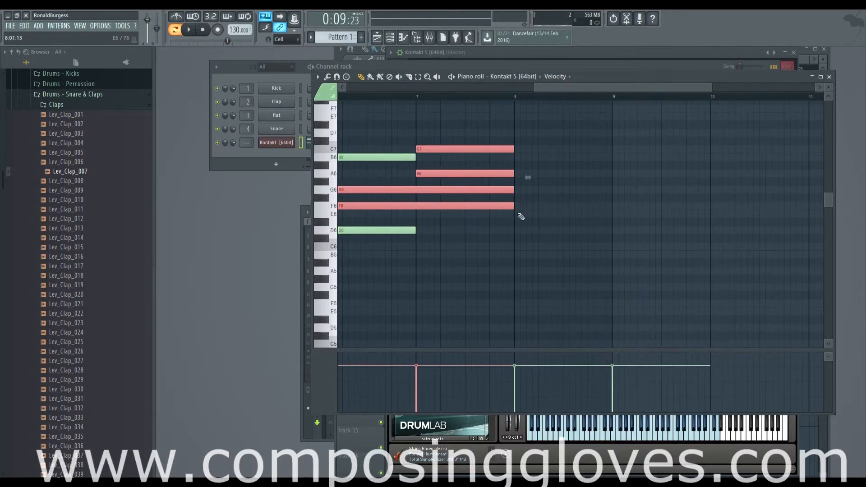
{"action": "left_click", "coordinate": [522, 216]}
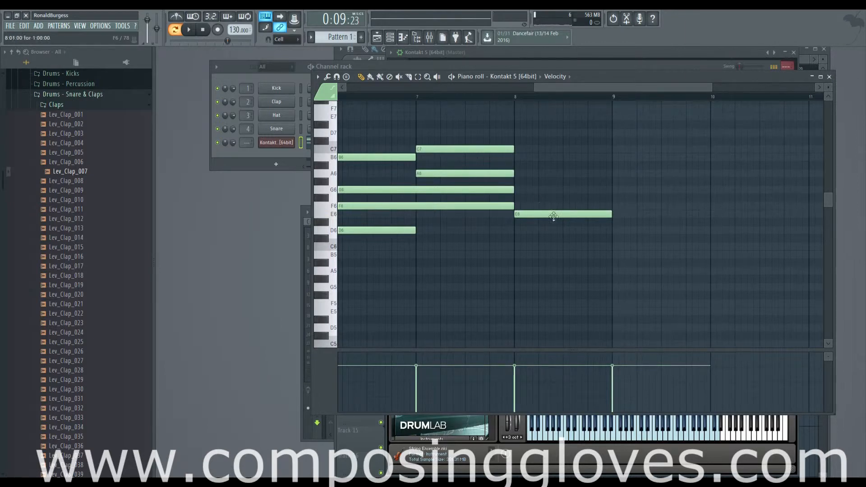
{"action": "left_click", "coordinate": [519, 183]}
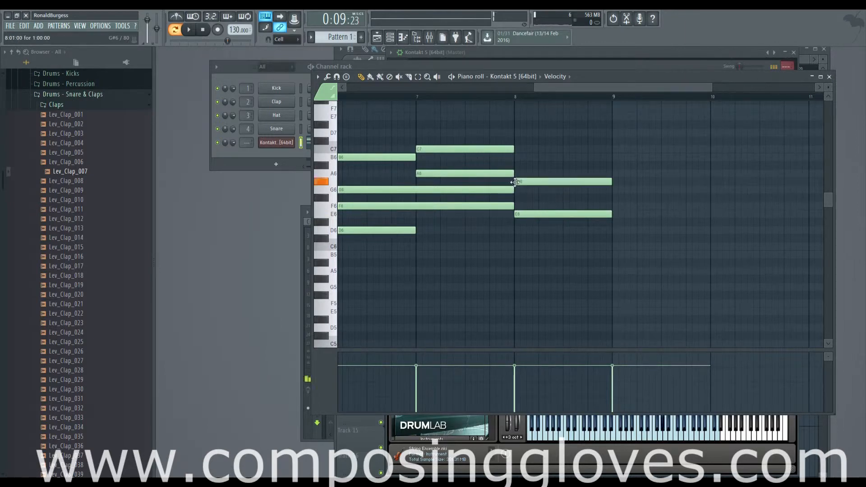
{"action": "left_click", "coordinate": [517, 157]}
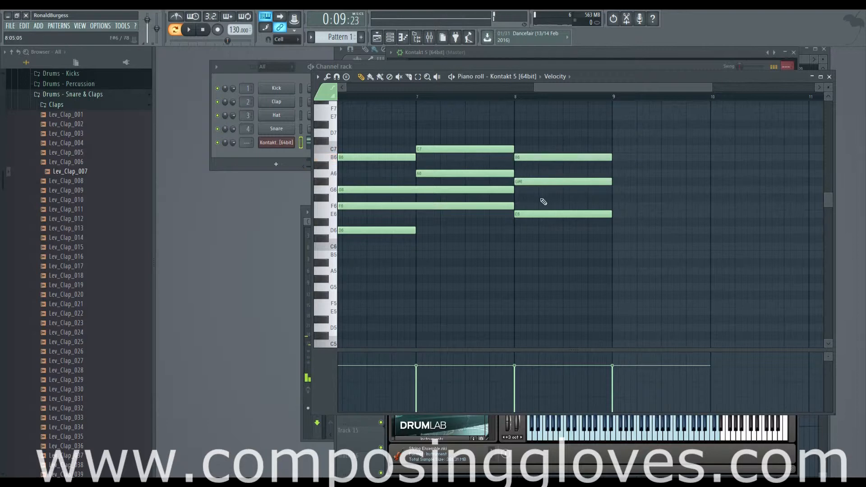
{"action": "left_click", "coordinate": [519, 198]}
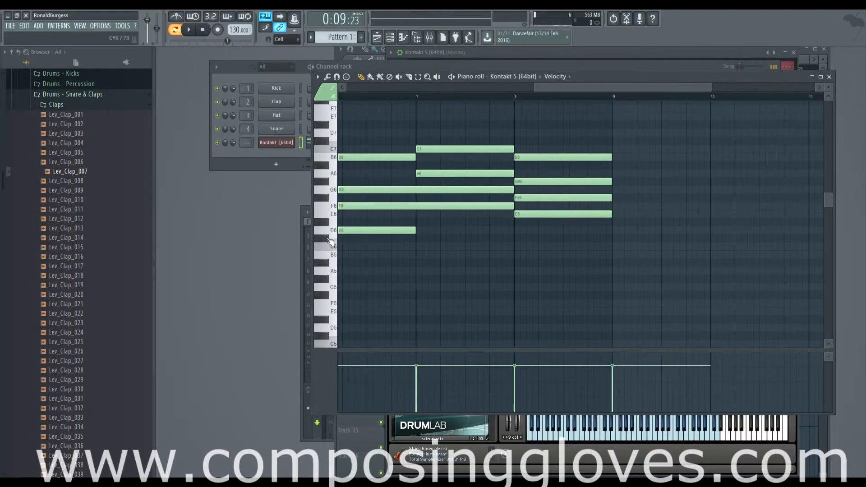
Step: Add a rising line above the bar 8 chord: half-bar D7, followed by quarter-bar D#7 and E7
{"action": "left_click", "coordinate": [526, 133]}
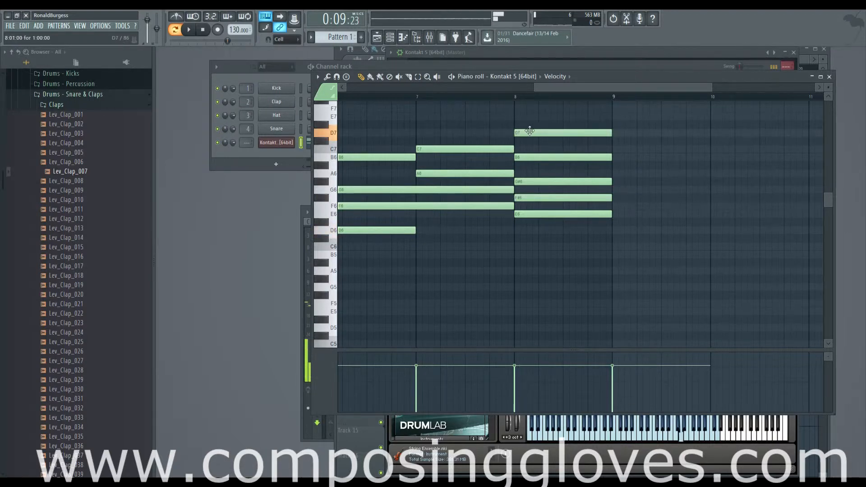
{"action": "left_click_drag", "start_coordinate": [611, 133], "coordinate": [560, 135]}
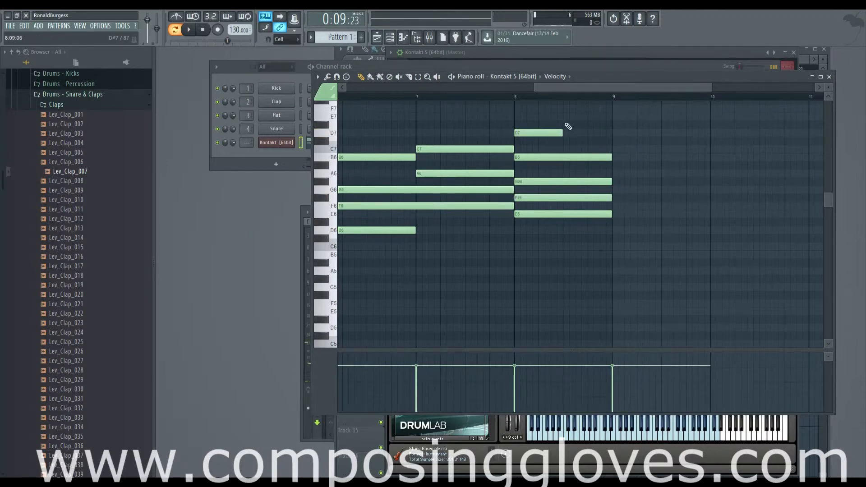
{"action": "mouse_move", "coordinate": [567, 127]}
{"action": "left_mouse_down"}
{"action": "mouse_move", "coordinate": [570, 116]}
{"action": "mouse_move", "coordinate": [586, 119]}
{"action": "mouse_move", "coordinate": [581, 125]}
{"action": "left_mouse_up"}
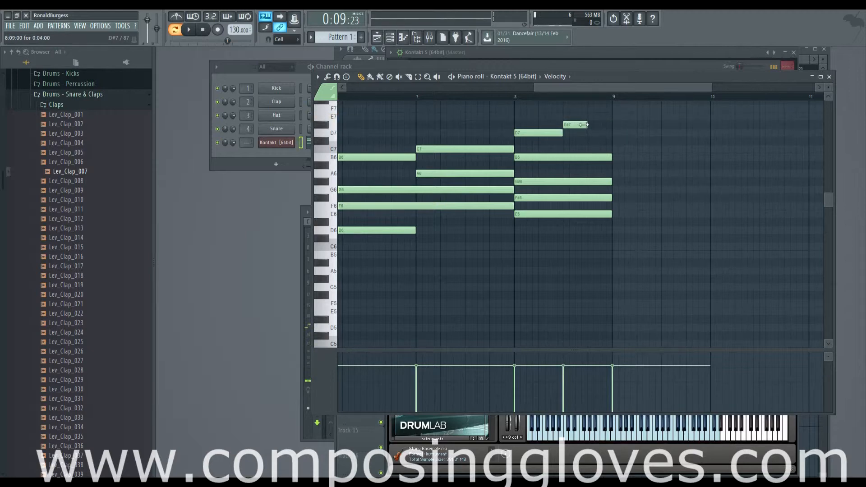
{"action": "left_click", "coordinate": [595, 116]}
{"action": "right_click", "coordinate": [597, 117]}
{"action": "left_click", "coordinate": [593, 116]}
Step: Play the progression from bar 6 to hear the bar 8 chord and its rising line
{"action": "scroll", "coordinate": [526, 164], "scroll_direction": "down", "scroll_amount": 3}
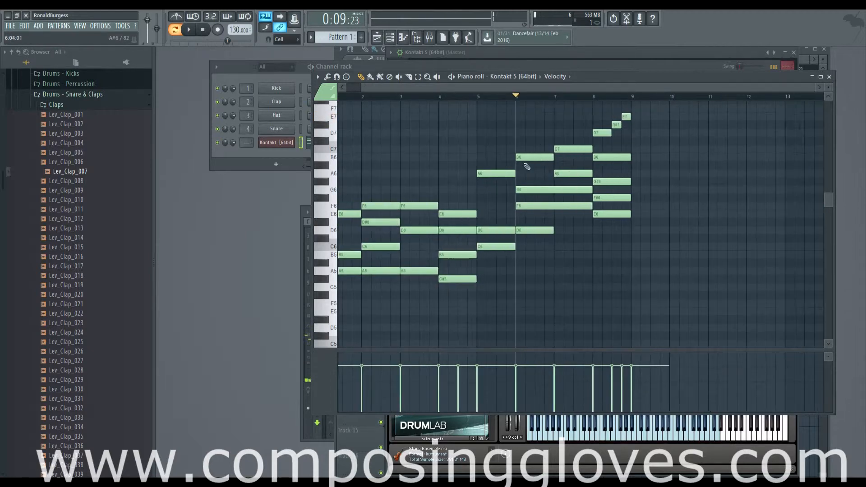
{"action": "scroll", "coordinate": [586, 190], "scroll_direction": "up", "scroll_amount": 3}
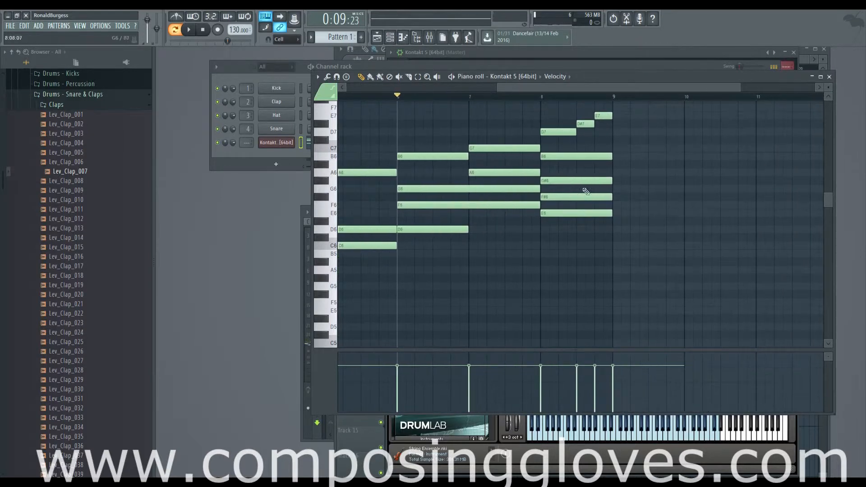
{"action": "key", "text": "space"}
{"action": "left_click_drag", "start_coordinate": [681, 202], "coordinate": [585, 196]}
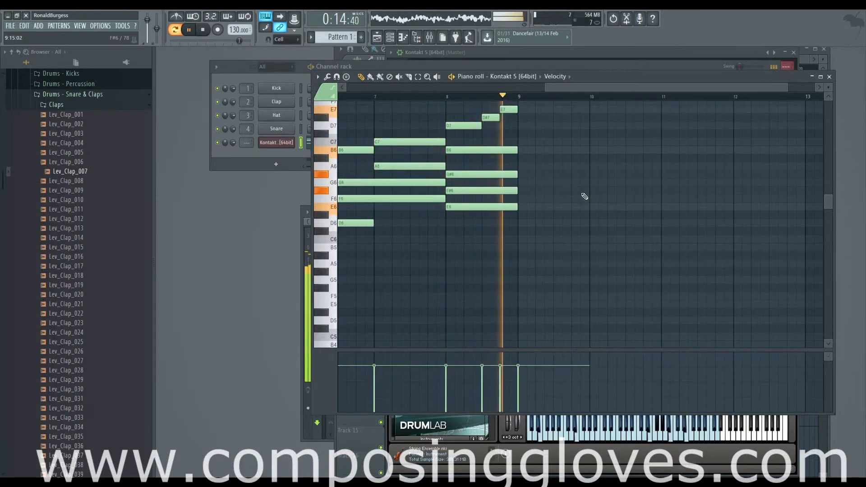
{"action": "key", "text": "space"}
Step: Delete the D#7 in bar 8 and make E7 fill the second half of the bar
{"action": "scroll", "coordinate": [503, 129], "scroll_direction": "up", "scroll_amount": 3}
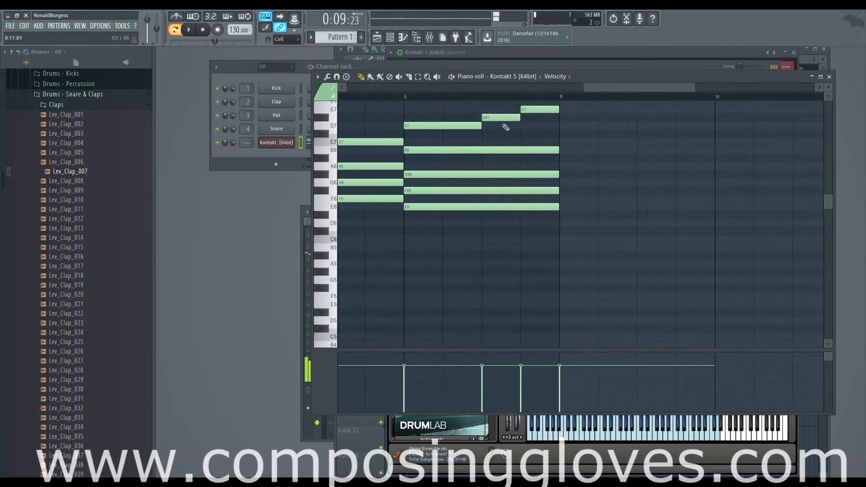
{"action": "left_click_drag", "start_coordinate": [513, 110], "coordinate": [580, 111]}
{"action": "right_click", "coordinate": [508, 119]}
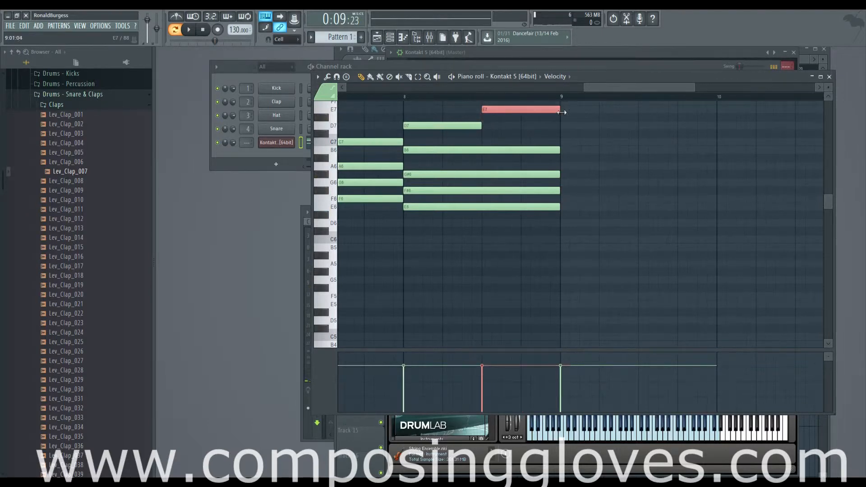
Step: Place a half-bar C6 note at the start of bar 9
{"action": "scroll", "coordinate": [484, 156], "scroll_direction": "down", "scroll_amount": 4}
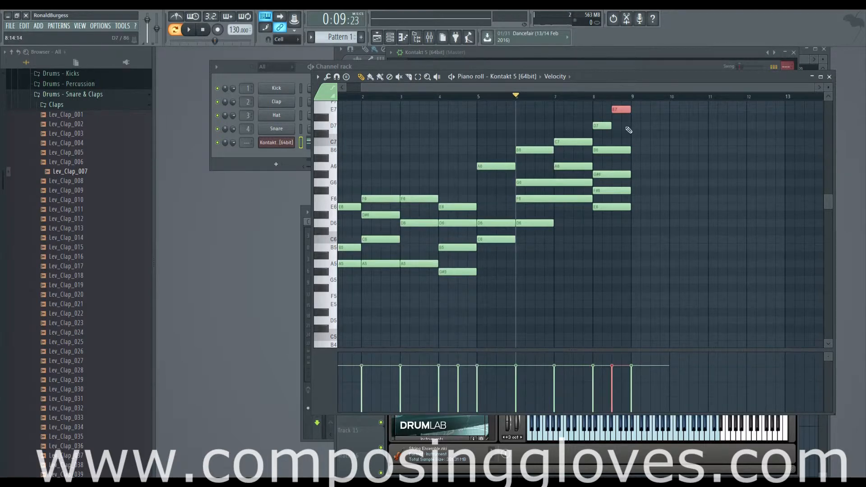
{"action": "scroll", "coordinate": [629, 130], "scroll_direction": "down", "scroll_amount": 2}
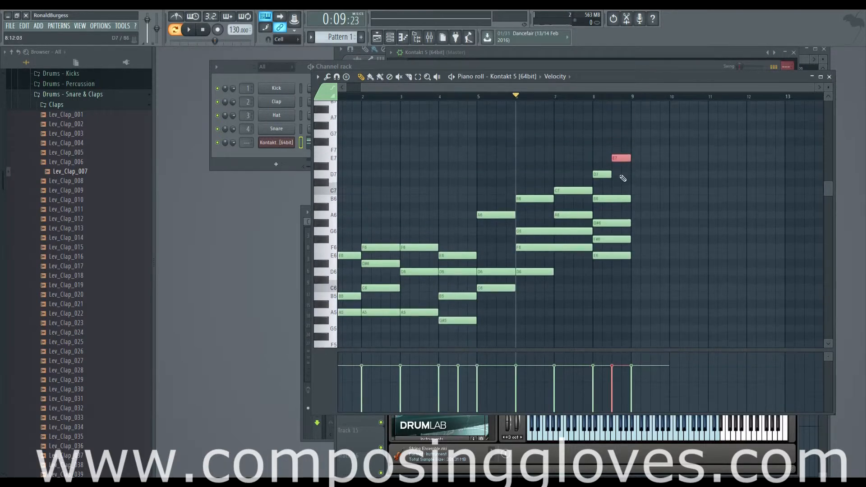
{"action": "scroll", "coordinate": [522, 201], "scroll_direction": "left", "scroll_amount": 2}
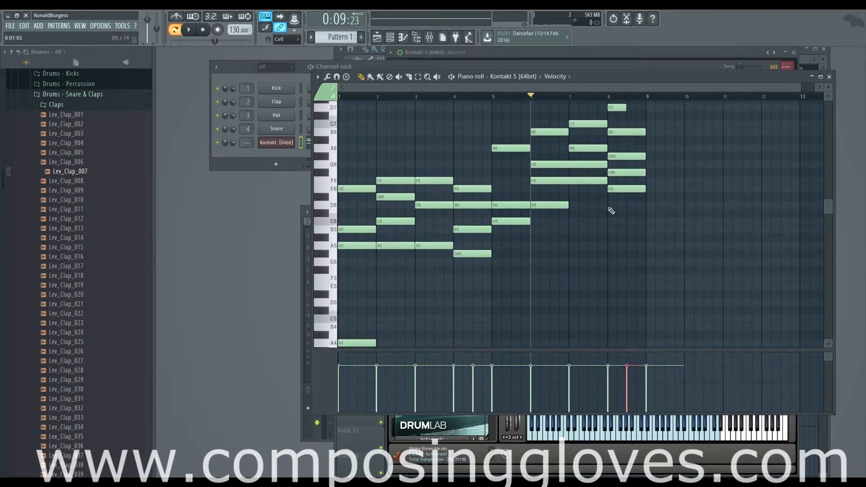
{"action": "scroll", "coordinate": [509, 184], "scroll_direction": "up", "scroll_amount": 3}
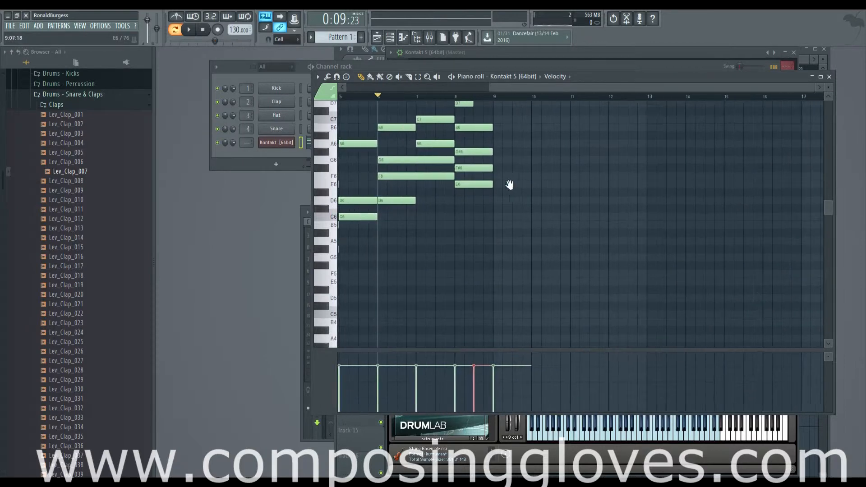
{"action": "left_click_drag", "start_coordinate": [627, 185], "coordinate": [631, 215]}
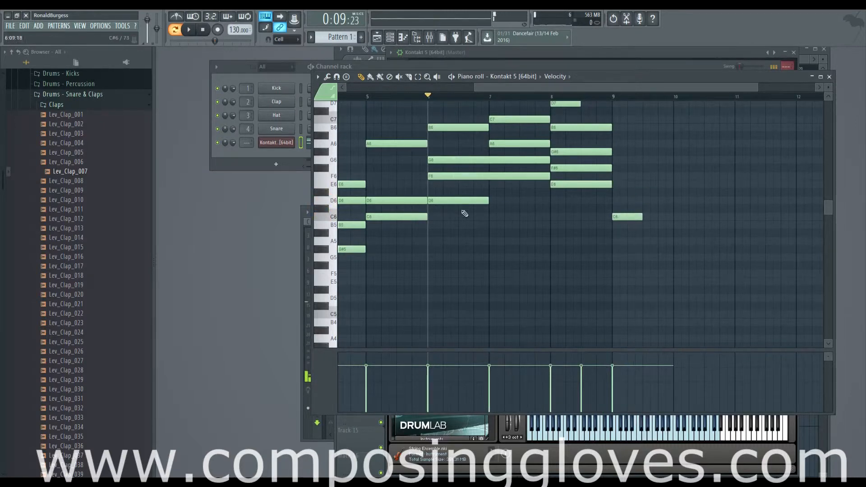
Step: Turn the bar 9 note into a one-bar A6 and stack one-bar C7 and E7 notes above it
{"action": "scroll", "coordinate": [465, 213], "scroll_direction": "down", "scroll_amount": 3}
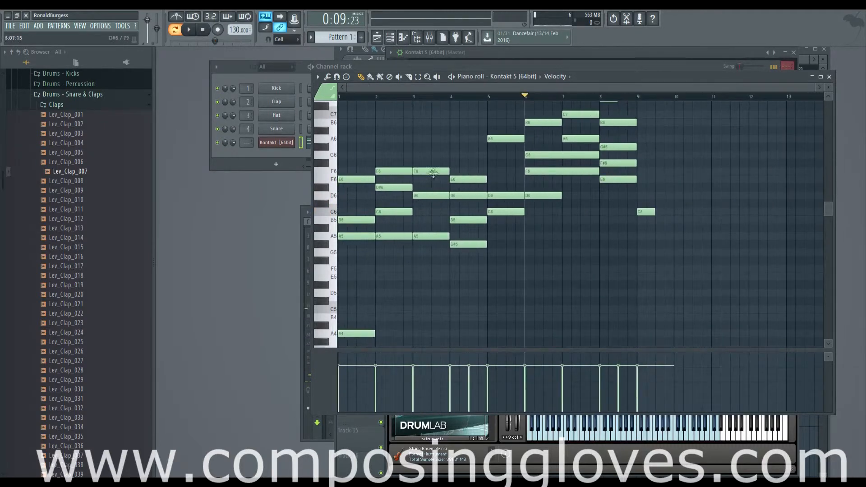
{"action": "left_click_drag", "start_coordinate": [621, 166], "coordinate": [453, 192]}
{"action": "scroll", "coordinate": [572, 209], "scroll_direction": "up", "scroll_amount": 3}
{"action": "left_click_drag", "start_coordinate": [702, 194], "coordinate": [410, 220]}
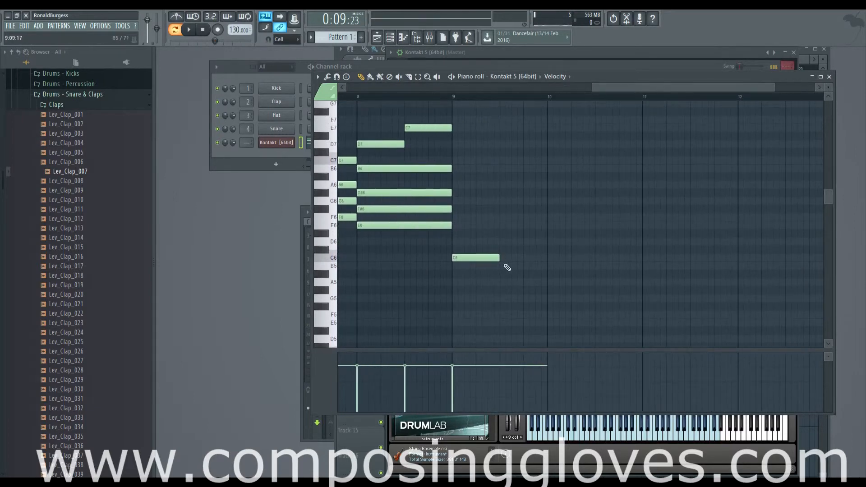
{"action": "left_click_drag", "start_coordinate": [499, 258], "coordinate": [547, 259]}
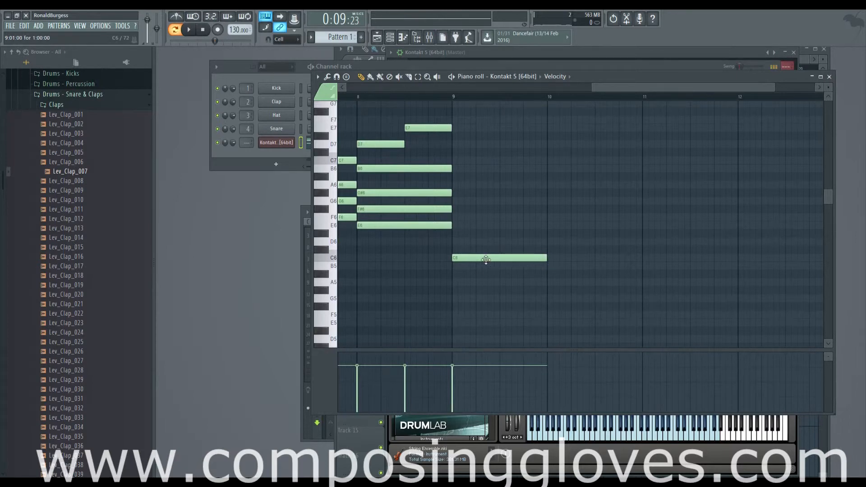
{"action": "left_click_drag", "start_coordinate": [486, 260], "coordinate": [486, 187]}
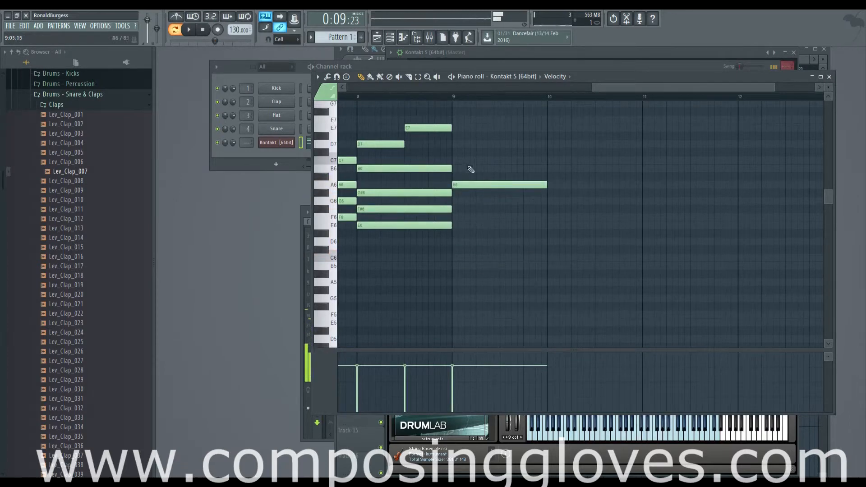
{"action": "left_click", "coordinate": [459, 161]}
{"action": "scroll", "coordinate": [465, 135], "scroll_direction": "down", "scroll_amount": 3}
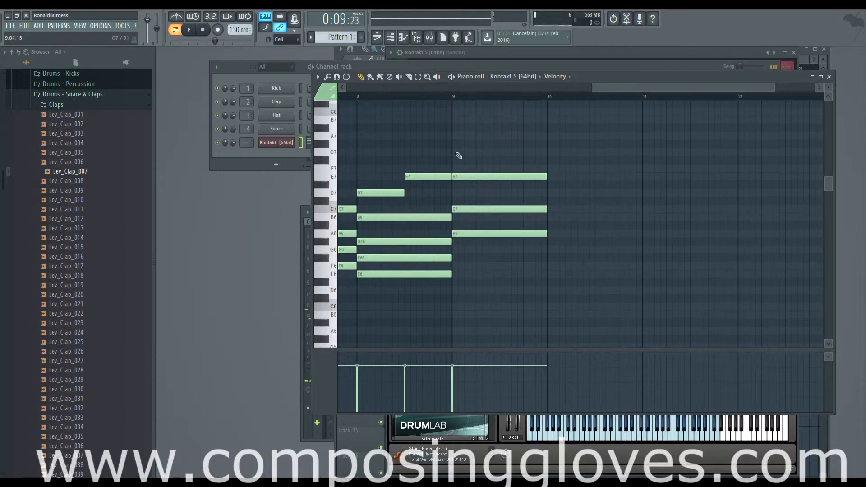
Step: Add a chord of one-bar F6, A6 and C7 notes in bar 10
{"action": "left_click_drag", "start_coordinate": [443, 244], "coordinate": [731, 282]}
{"action": "scroll", "coordinate": [439, 232], "scroll_direction": "down", "scroll_amount": 3}
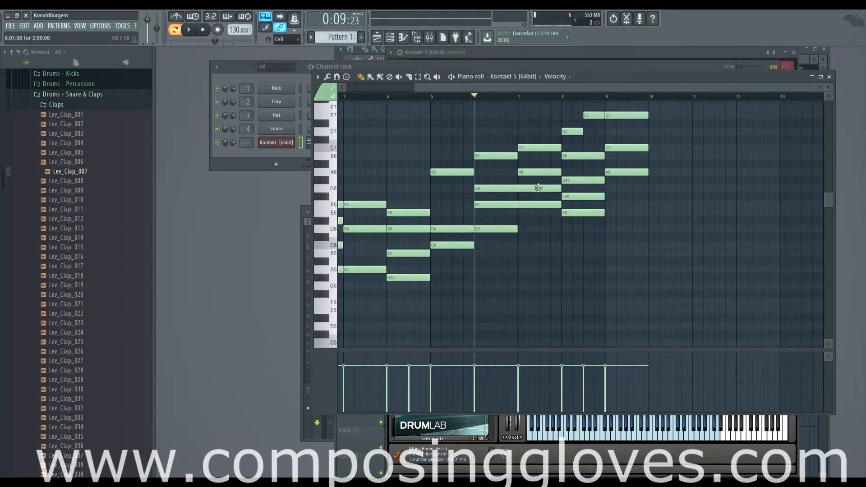
{"action": "scroll", "coordinate": [622, 199], "scroll_direction": "up", "scroll_amount": 2}
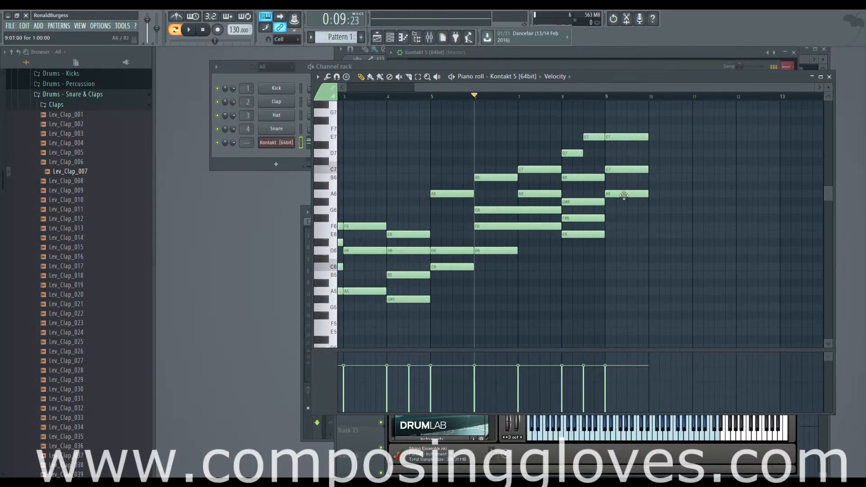
{"action": "scroll", "coordinate": [621, 195], "scroll_direction": "right", "scroll_amount": 5}
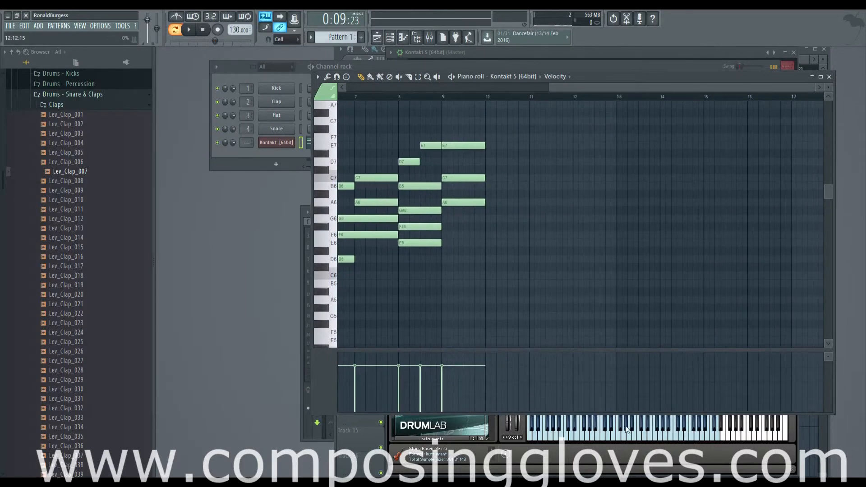
{"action": "scroll", "coordinate": [514, 276], "scroll_direction": "up", "scroll_amount": 2}
{"action": "left_click_drag", "start_coordinate": [671, 256], "coordinate": [520, 283]}
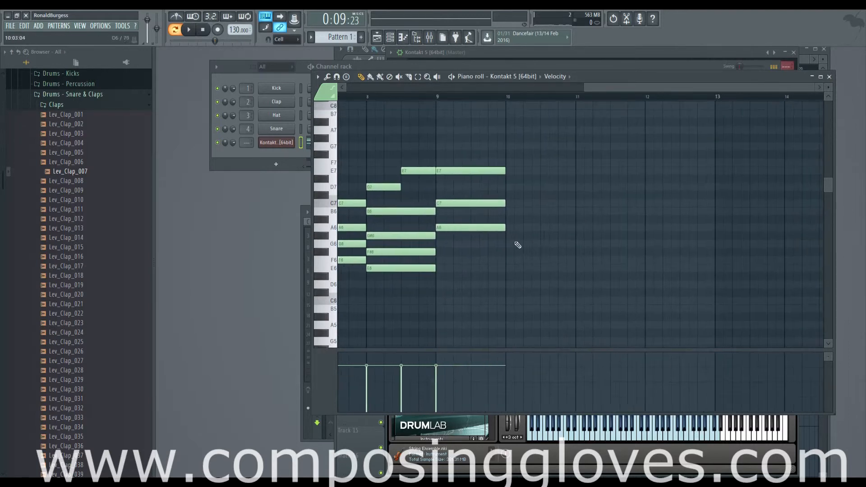
{"action": "left_click_drag", "start_coordinate": [494, 146], "coordinate": [508, 259], "text": "ctrl"}
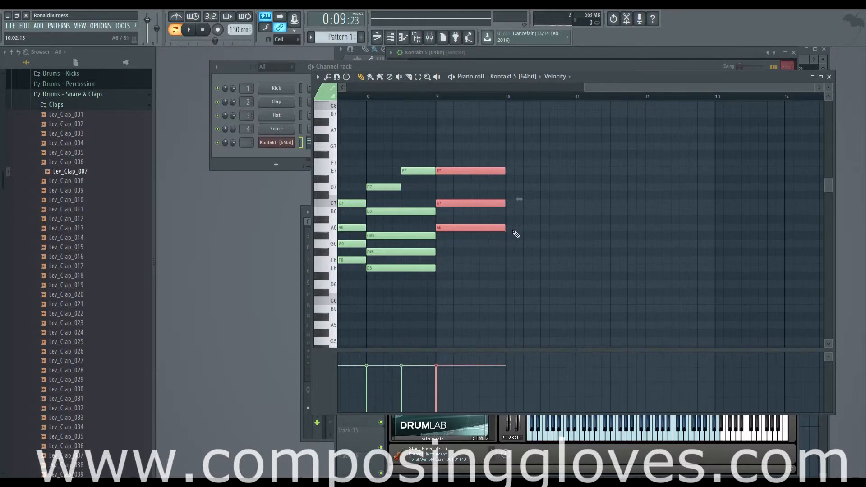
{"action": "left_click", "coordinate": [512, 263]}
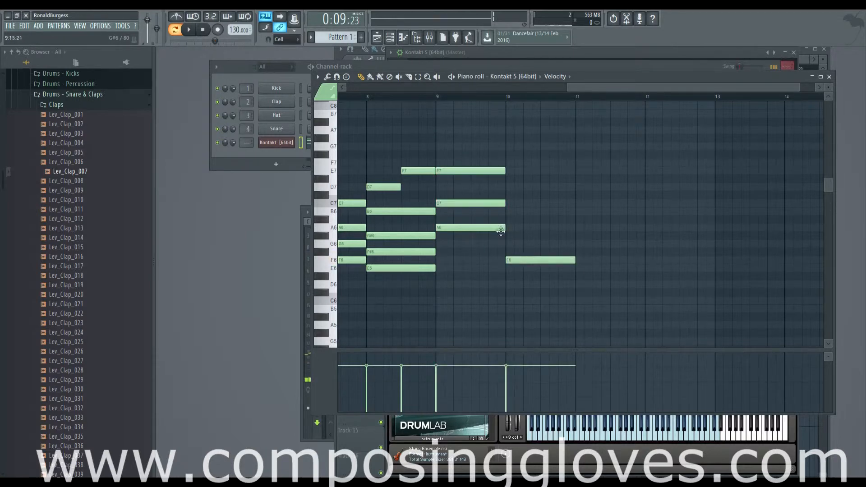
{"action": "left_click", "coordinate": [512, 229]}
{"action": "left_click", "coordinate": [514, 204]}
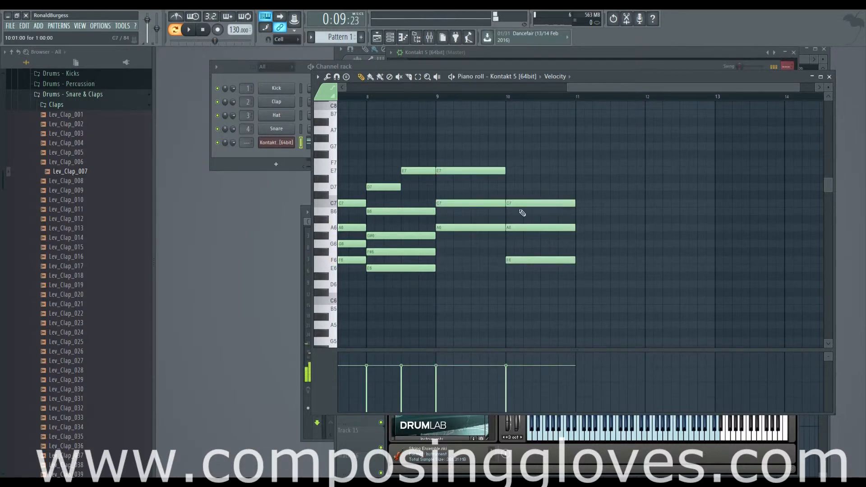
Step: Stack one-bar G6, B6 and D7 notes as the chord in bar 11
{"action": "left_click", "coordinate": [586, 244]}
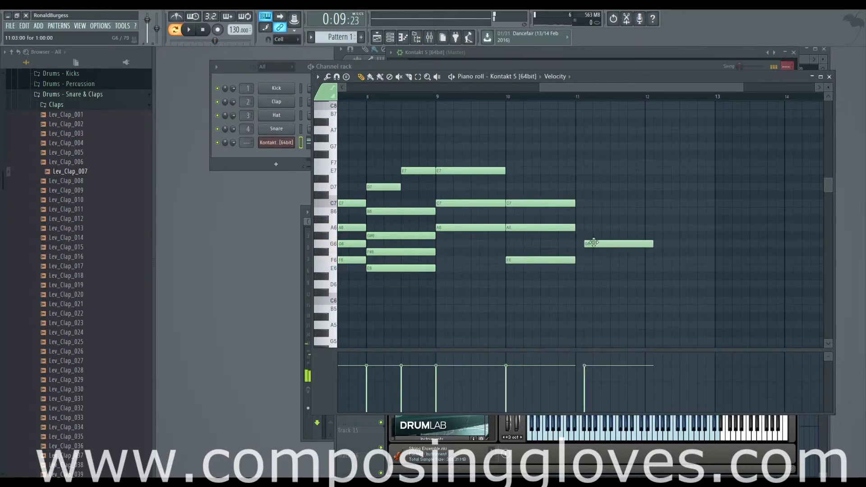
{"action": "left_click", "coordinate": [580, 211]}
{"action": "left_click", "coordinate": [584, 173]}
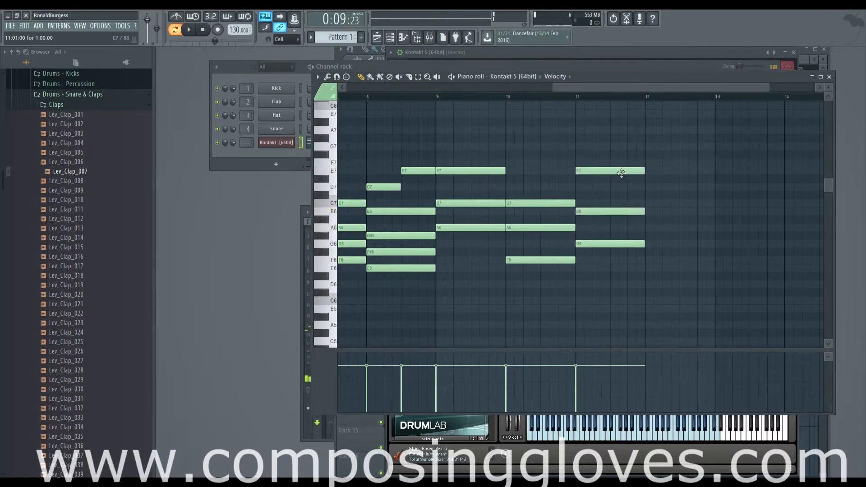
{"action": "left_click_drag", "start_coordinate": [622, 174], "coordinate": [621, 190]}
Step: Build the bar 12 chord from one-bar E6, G#6 and B6 notes
{"action": "left_click_drag", "start_coordinate": [675, 223], "coordinate": [583, 227]}
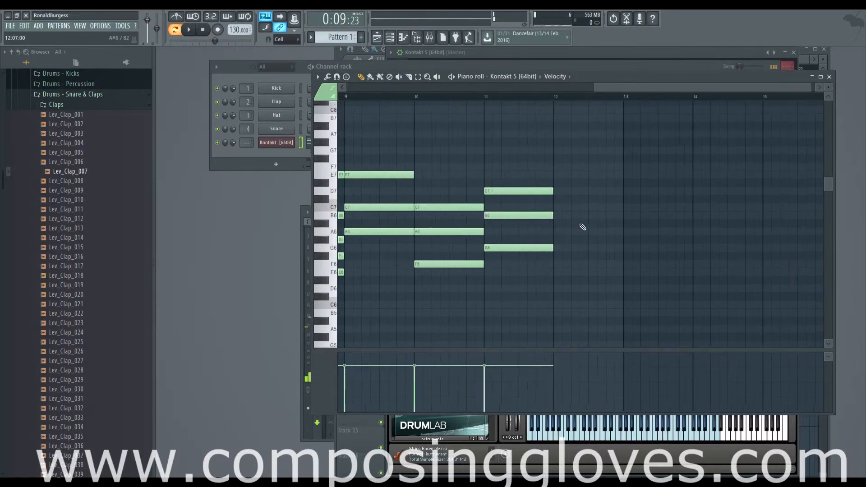
{"action": "left_click", "coordinate": [556, 264]}
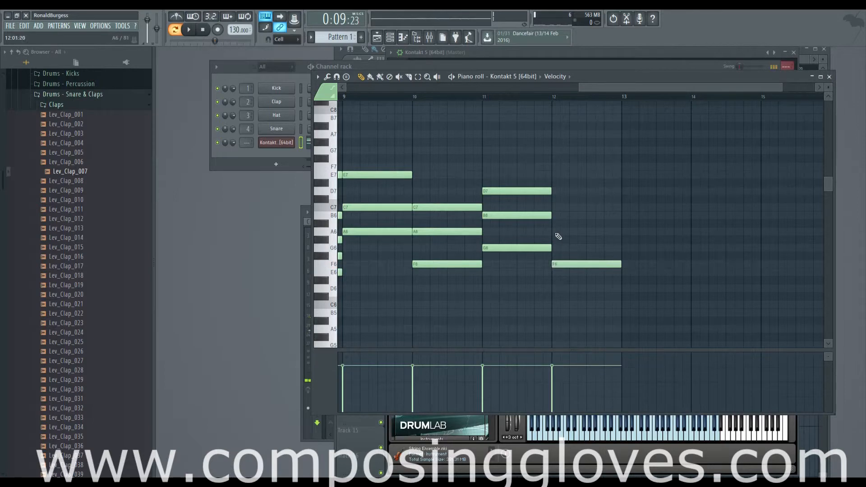
{"action": "mouse_move", "coordinate": [559, 264]}
{"action": "left_mouse_down"}
{"action": "mouse_move", "coordinate": [567, 271]}
{"action": "mouse_move", "coordinate": [558, 272]}
{"action": "left_mouse_up"}
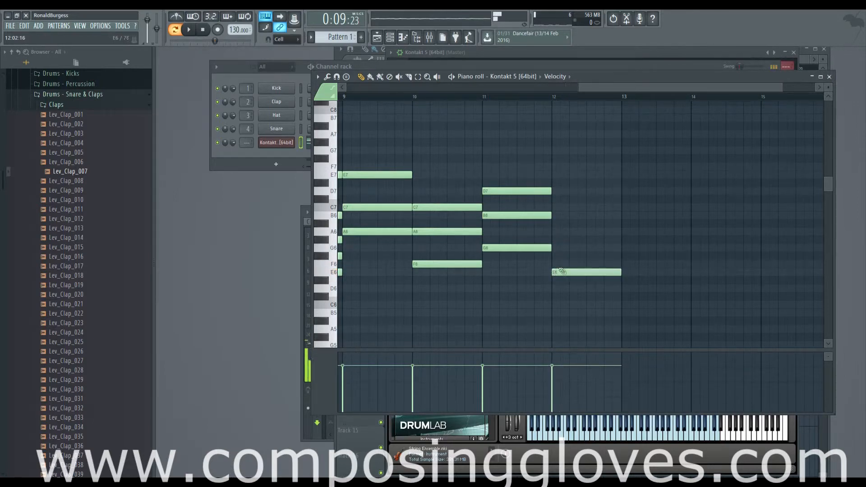
{"action": "left_click", "coordinate": [558, 239]}
{"action": "left_click", "coordinate": [562, 216]}
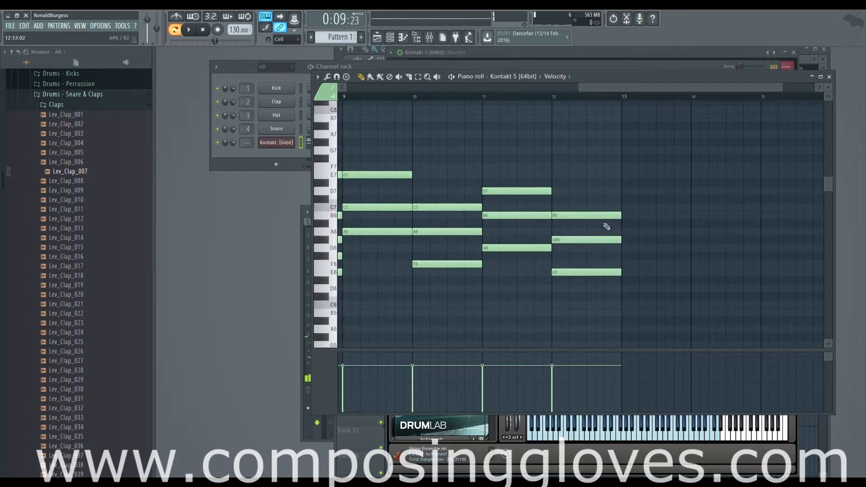
Step: Add a one-bar octave bass pair of F3 and F4 under the bar 10 chord
{"action": "scroll", "coordinate": [533, 207], "scroll_direction": "left", "scroll_amount": 6}
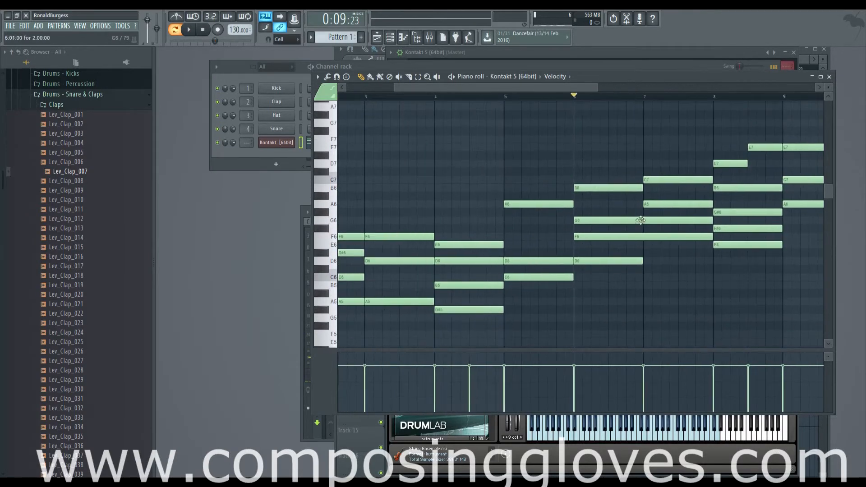
{"action": "scroll", "coordinate": [715, 188], "scroll_direction": "right", "scroll_amount": 6}
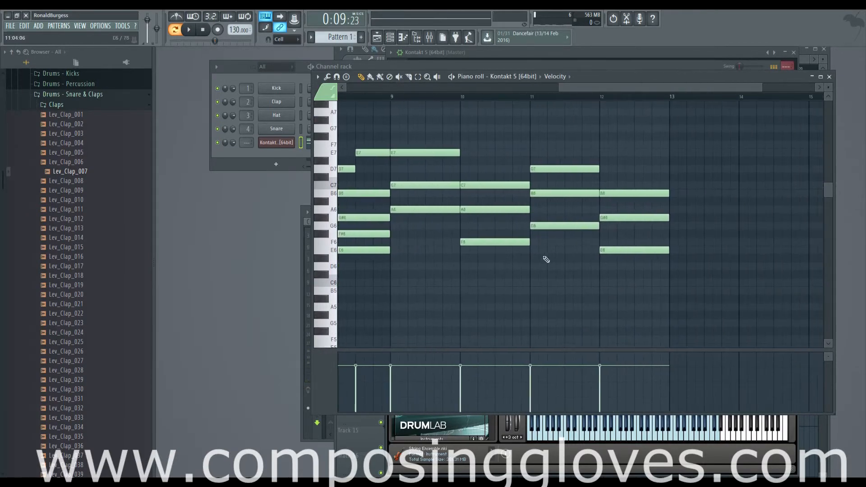
{"action": "scroll", "coordinate": [396, 268], "scroll_direction": "left", "scroll_amount": 5}
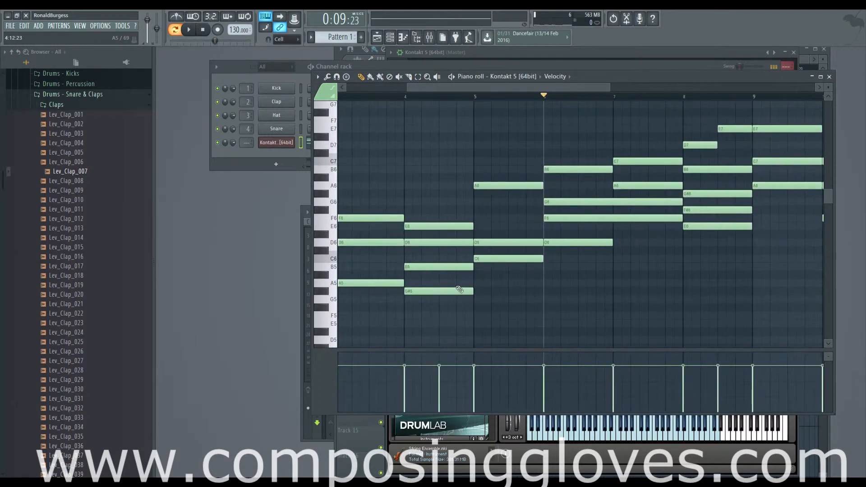
{"action": "scroll", "coordinate": [485, 267], "scroll_direction": "right", "scroll_amount": 6}
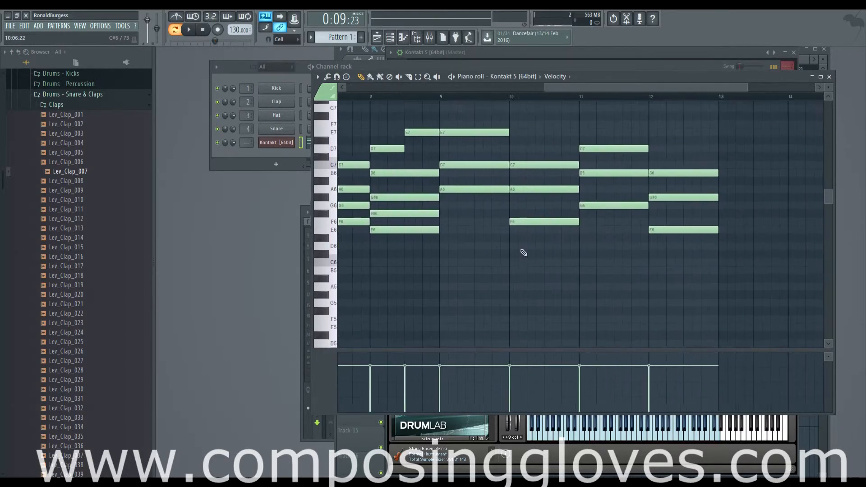
{"action": "scroll", "coordinate": [534, 252], "scroll_direction": "up", "scroll_amount": 3}
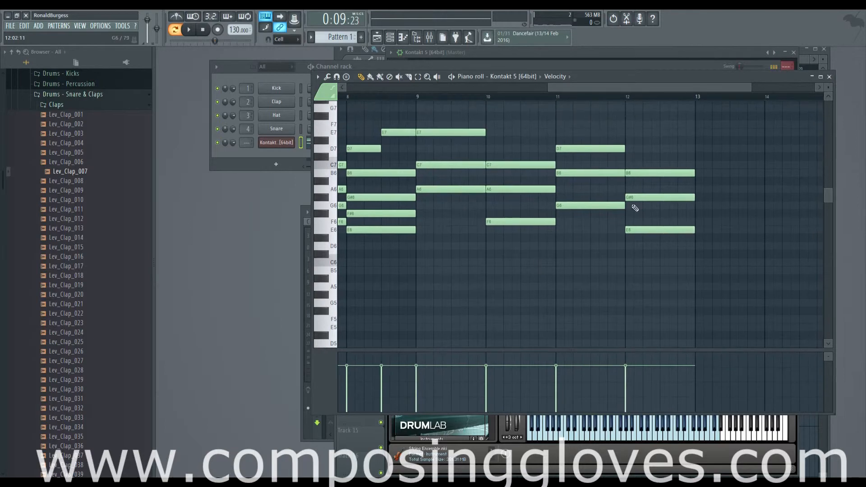
{"action": "scroll", "coordinate": [510, 267], "scroll_direction": "down", "scroll_amount": 3}
{"action": "scroll", "coordinate": [583, 273], "scroll_direction": "down", "scroll_amount": 11}
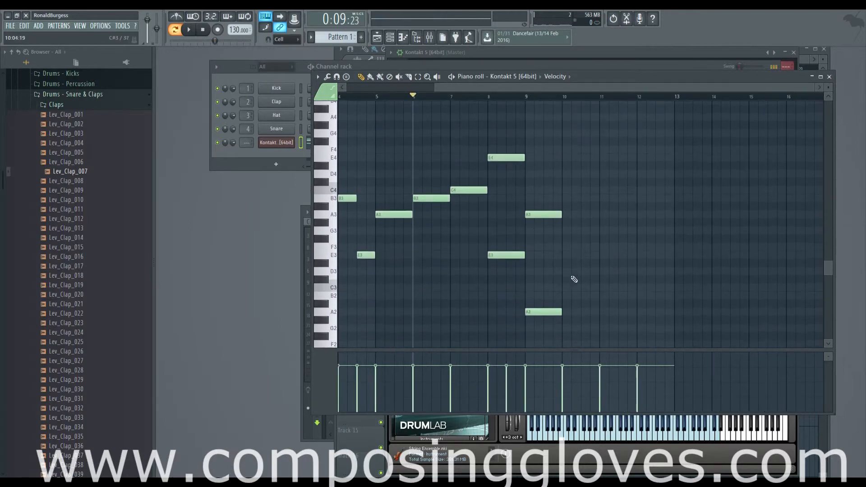
{"action": "left_click_drag", "start_coordinate": [554, 198], "coordinate": [587, 245]}
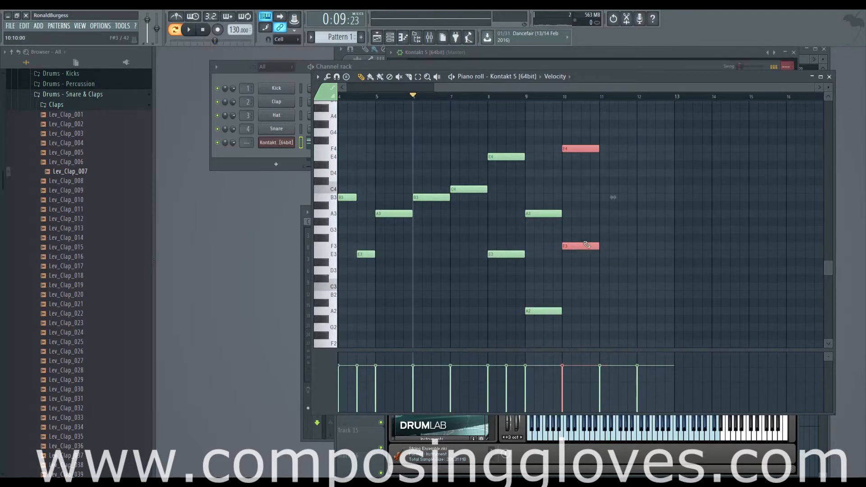
Step: Copy the octave bass pair into bar 11 and raise it to G3 and G4
{"action": "left_click_drag", "start_coordinate": [637, 225], "coordinate": [537, 375]}
{"action": "left_click_drag", "start_coordinate": [536, 248], "coordinate": [556, 140]}
{"action": "left_click_drag", "start_coordinate": [500, 285], "coordinate": [542, 292]}
Step: Copy the bar 11 bass pair into bar 12 and lower it to E3 and E4
{"action": "scroll", "coordinate": [548, 242], "scroll_direction": "up", "scroll_amount": 3}
{"action": "scroll", "coordinate": [547, 241], "scroll_direction": "up", "scroll_amount": 5}
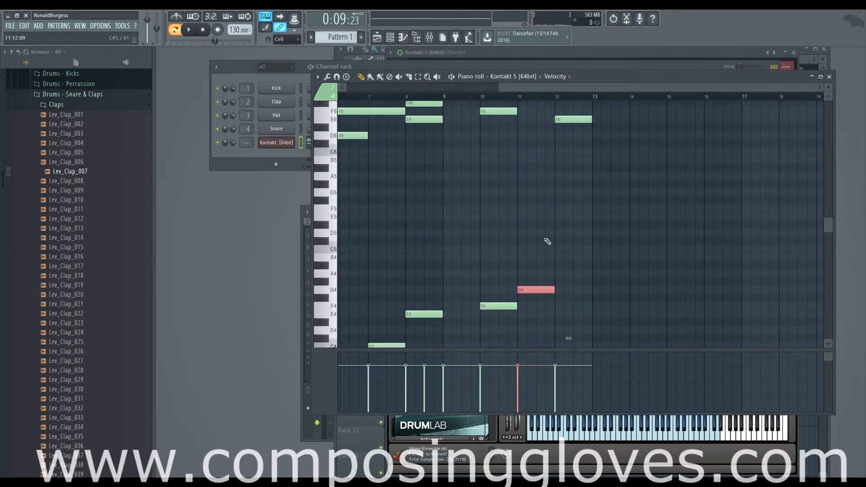
{"action": "scroll", "coordinate": [545, 242], "scroll_direction": "down", "scroll_amount": 3}
{"action": "scroll", "coordinate": [544, 240], "scroll_direction": "up", "scroll_amount": 6}
{"action": "scroll", "coordinate": [541, 243], "scroll_direction": "down", "scroll_amount": 6}
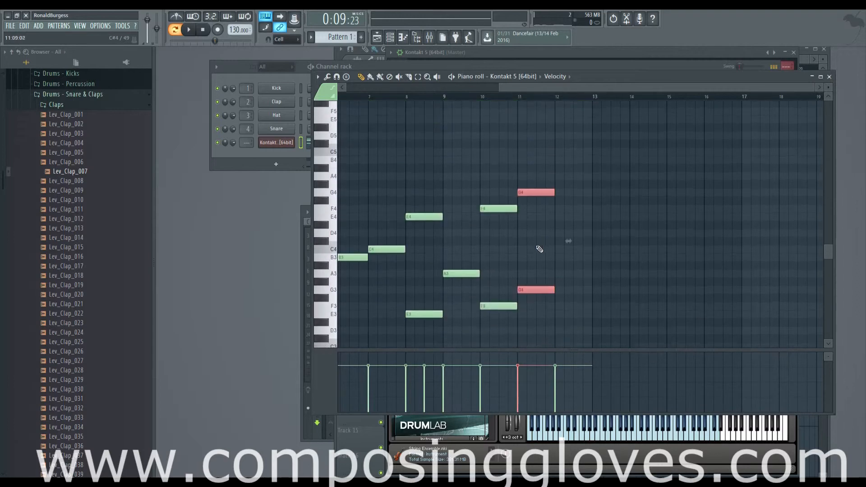
{"action": "left_click_drag", "start_coordinate": [535, 290], "coordinate": [579, 317]}
{"action": "left_click_drag", "start_coordinate": [446, 266], "coordinate": [590, 258]}
Step: Play the progression from bar 6 through the new chords in bars 9 to 12, and stop playback
{"action": "scroll", "coordinate": [590, 256], "scroll_direction": "down", "scroll_amount": 2}
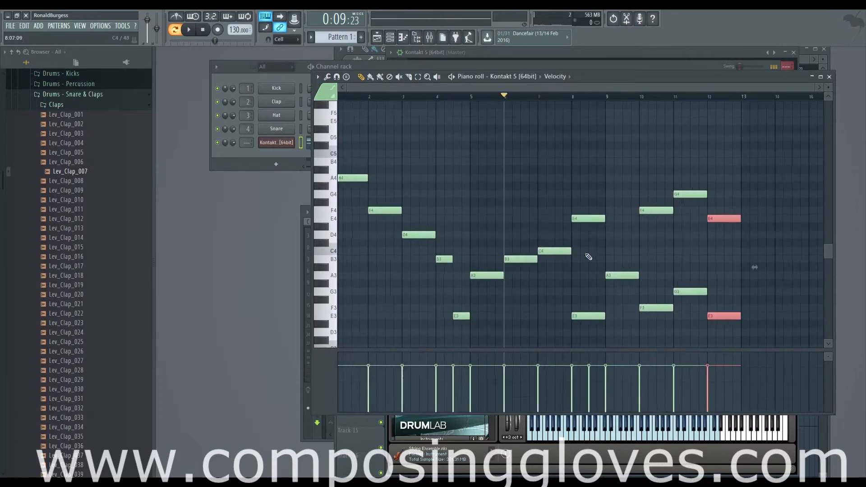
{"action": "scroll", "coordinate": [558, 220], "scroll_direction": "up", "scroll_amount": 1}
{"action": "scroll", "coordinate": [554, 216], "scroll_direction": "up", "scroll_amount": 9}
{"action": "key", "text": "space"}
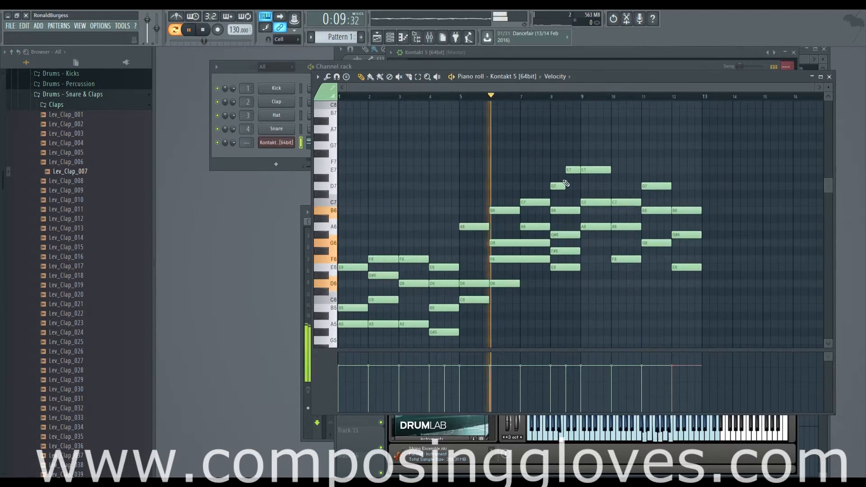
{"action": "scroll", "coordinate": [527, 301], "scroll_direction": "up", "scroll_amount": 3}
{"action": "left_click_drag", "start_coordinate": [602, 295], "coordinate": [492, 296]}
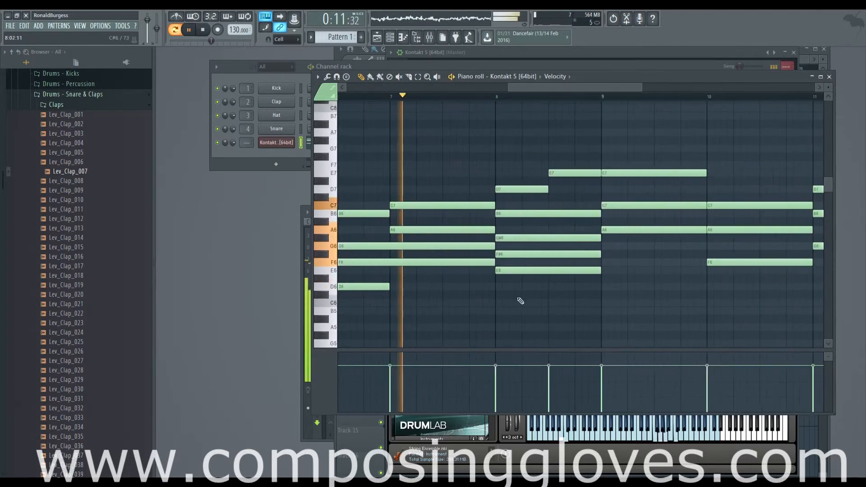
{"action": "left_click_drag", "start_coordinate": [562, 276], "coordinate": [444, 188]}
{"action": "scroll", "coordinate": [548, 245], "scroll_direction": "down", "scroll_amount": 3}
{"action": "scroll", "coordinate": [596, 256], "scroll_direction": "up", "scroll_amount": 3}
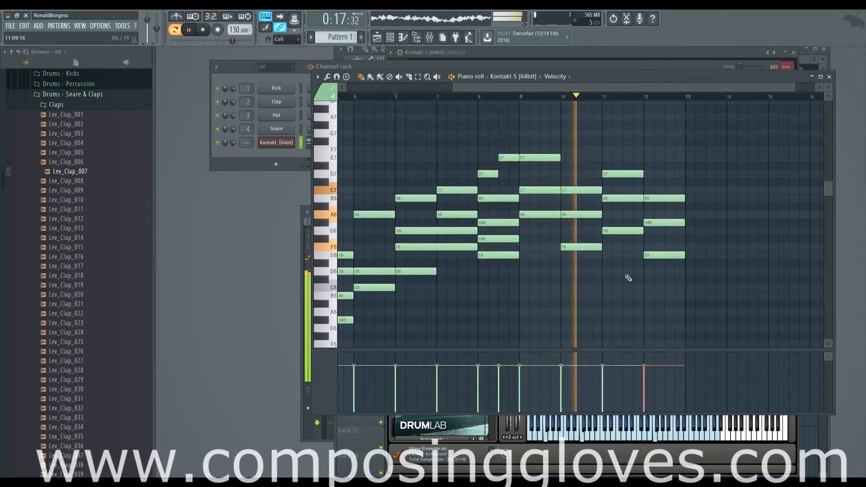
{"action": "left_click_drag", "start_coordinate": [634, 271], "coordinate": [544, 289]}
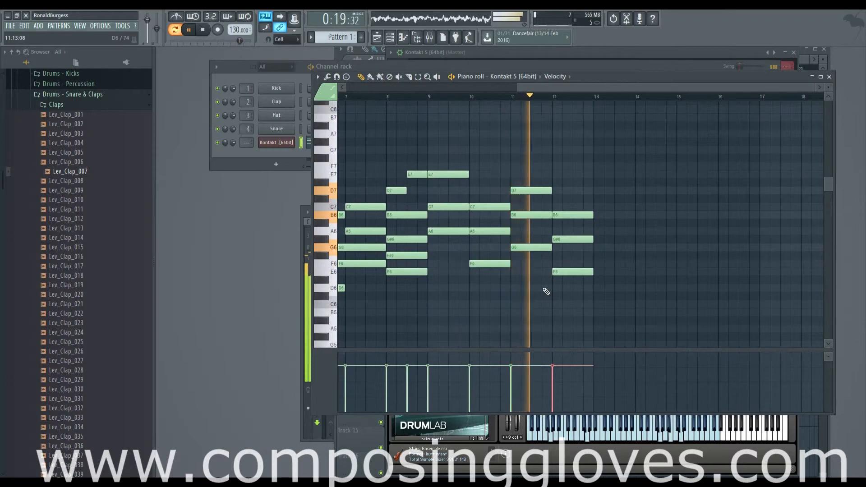
{"action": "left_click_drag", "start_coordinate": [429, 148], "coordinate": [664, 353]}
{"action": "left_click_drag", "start_coordinate": [427, 227], "coordinate": [603, 235]}
{"action": "mouse_move", "coordinate": [621, 171]}
{"action": "left_mouse_down"}
{"action": "mouse_move", "coordinate": [672, 276]}
{"action": "mouse_move", "coordinate": [750, 221]}
{"action": "left_mouse_up"}
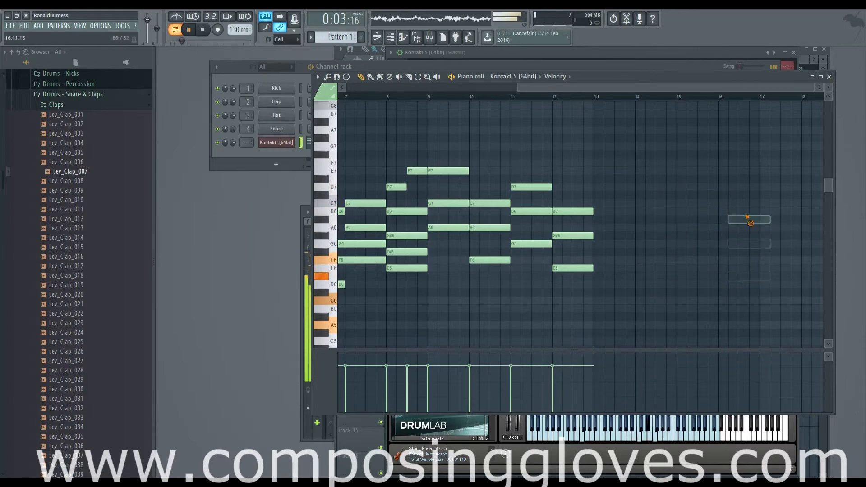
{"action": "key", "text": "space"}
Step: Compare the chords of bars 1 to 8 with those of bars 9 to 12 by selecting each section in turn
{"action": "left_click_drag", "start_coordinate": [584, 86], "coordinate": [410, 87]}
{"action": "scroll", "coordinate": [534, 307], "scroll_direction": "down", "scroll_amount": 2}
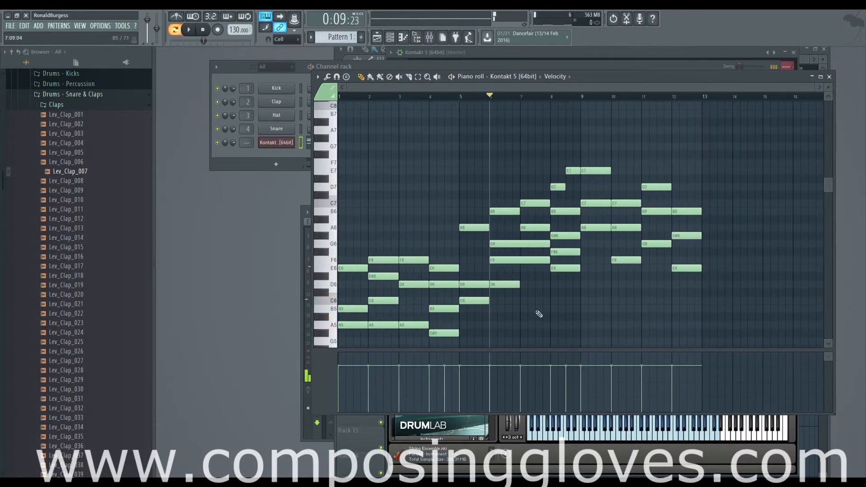
{"action": "scroll", "coordinate": [610, 118], "scroll_direction": "down", "scroll_amount": 2}
{"action": "scroll", "coordinate": [632, 167], "scroll_direction": "up", "scroll_amount": 3}
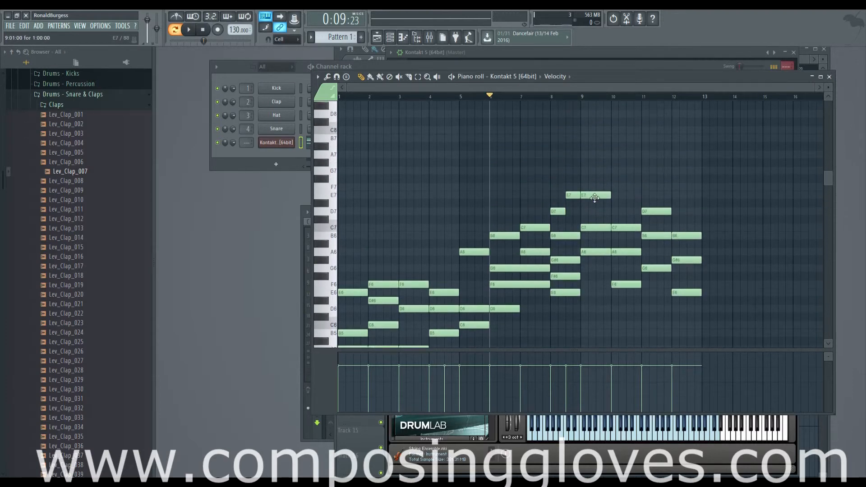
{"action": "left_click_drag", "start_coordinate": [594, 169], "coordinate": [685, 248]}
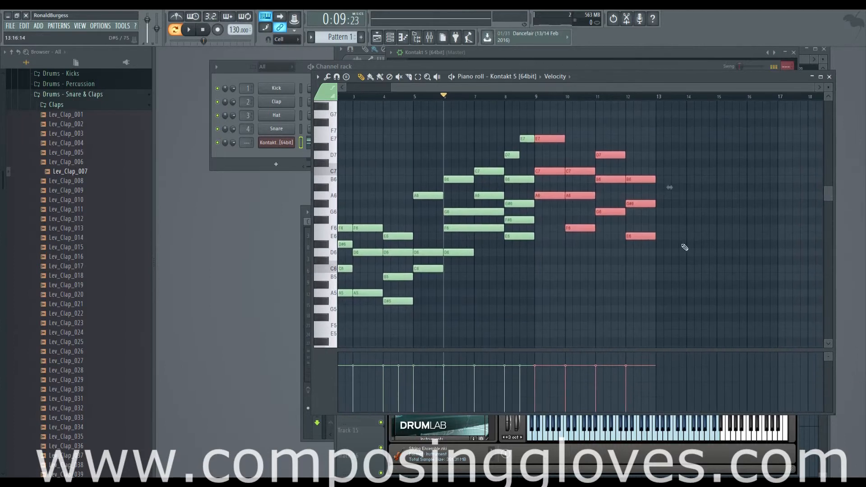
{"action": "scroll", "coordinate": [431, 262], "scroll_direction": "left", "scroll_amount": 2}
{"action": "scroll", "coordinate": [444, 254], "scroll_direction": "up", "scroll_amount": 1}
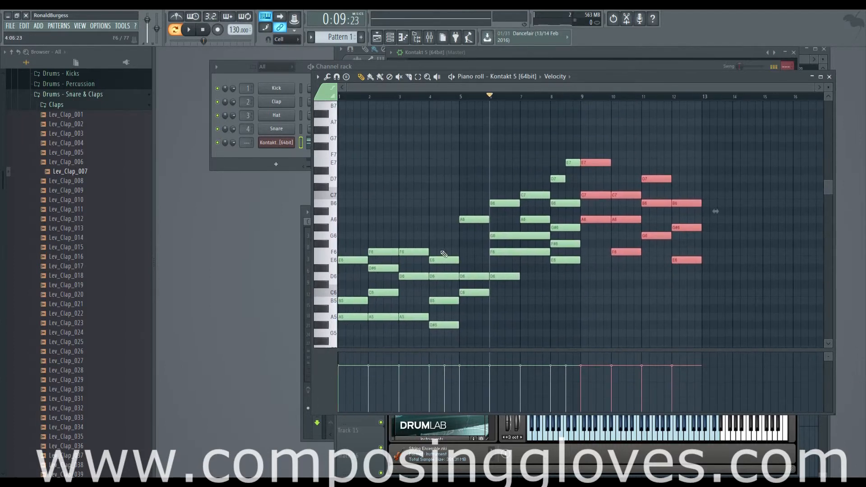
{"action": "left_click_drag", "start_coordinate": [342, 163], "coordinate": [573, 348]}
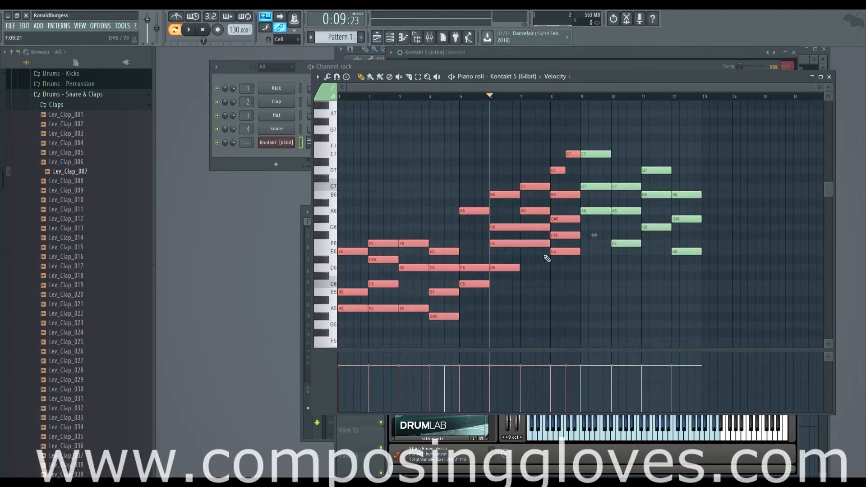
{"action": "left_click_drag", "start_coordinate": [586, 143], "coordinate": [822, 292]}
Step: Review the bass line and the upper chords across bars 1 to 12 of the progression
{"action": "scroll", "coordinate": [513, 301], "scroll_direction": "down", "scroll_amount": 11}
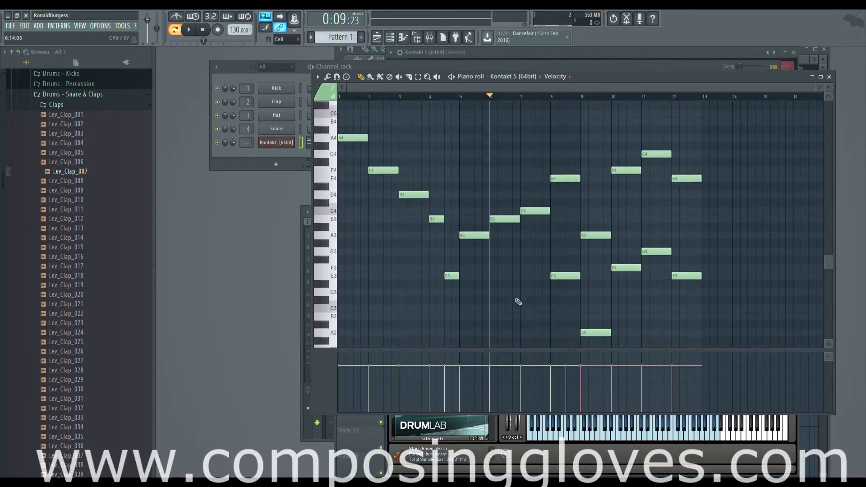
{"action": "scroll", "coordinate": [523, 303], "scroll_direction": "up", "scroll_amount": 4}
{"action": "scroll", "coordinate": [544, 277], "scroll_direction": "up", "scroll_amount": 6}
{"action": "scroll", "coordinate": [480, 321], "scroll_direction": "up", "scroll_amount": 3, "text": "ctrl"}
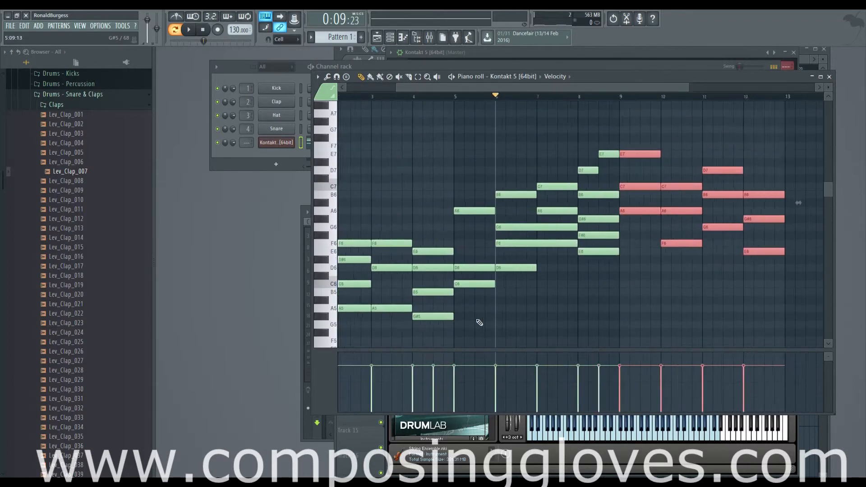
{"action": "scroll", "coordinate": [721, 336], "scroll_direction": "up", "scroll_amount": 3}
{"action": "scroll", "coordinate": [630, 329], "scroll_direction": "down", "scroll_amount": 2}
{"action": "scroll", "coordinate": [631, 329], "scroll_direction": "down", "scroll_amount": 3, "text": "ctrl"}
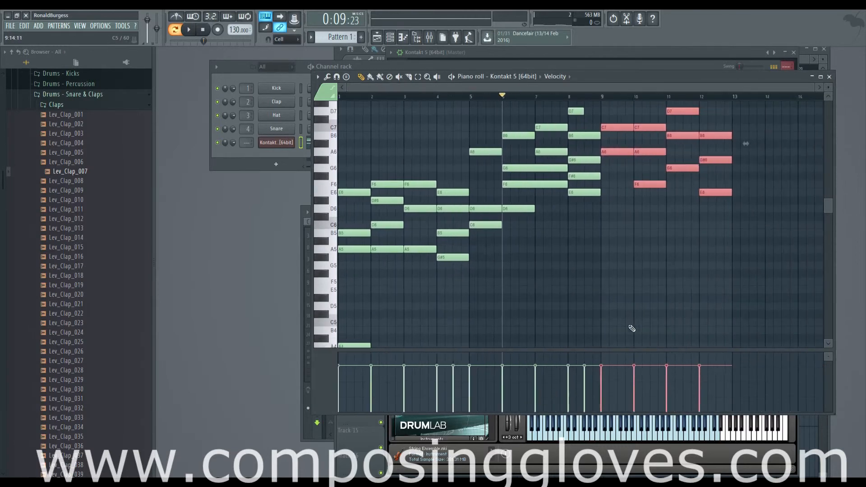
{"action": "scroll", "coordinate": [632, 329], "scroll_direction": "up", "scroll_amount": 2}
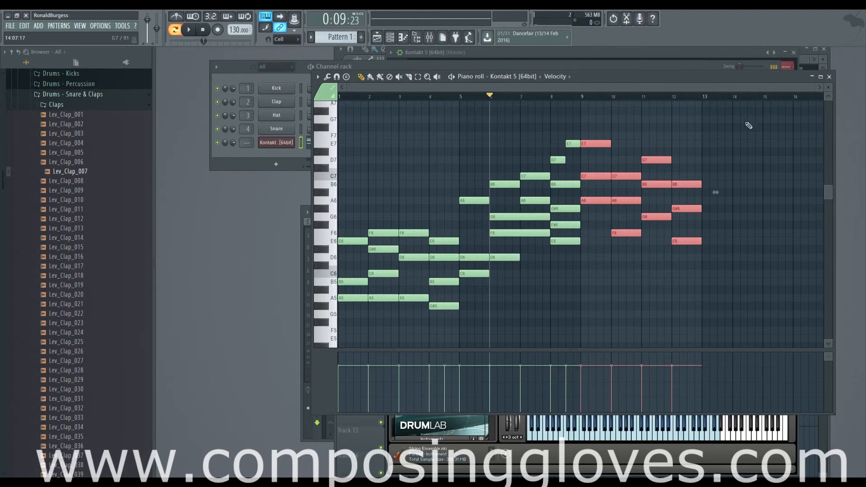
{"action": "left_click_drag", "start_coordinate": [816, 87], "coordinate": [592, 90]}
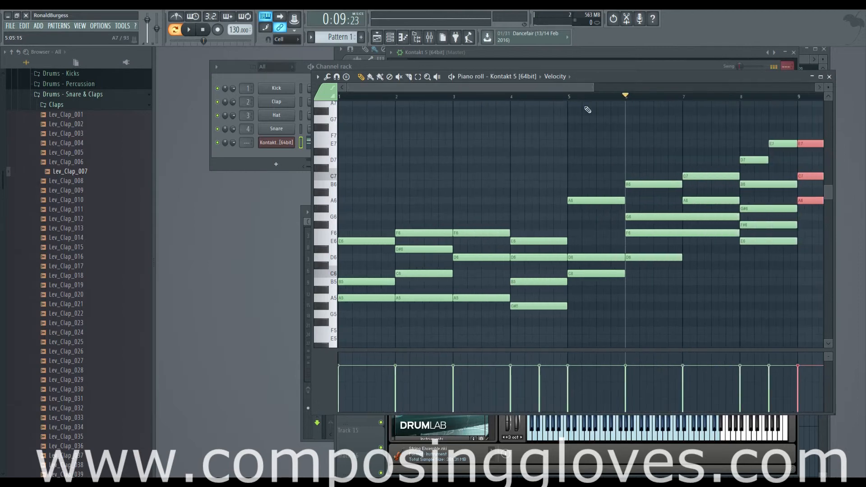
{"action": "left_click_drag", "start_coordinate": [535, 91], "coordinate": [435, 88]}
{"action": "scroll", "coordinate": [626, 221], "scroll_direction": "down", "scroll_amount": 5}
{"action": "scroll", "coordinate": [627, 222], "scroll_direction": "down", "scroll_amount": 3}
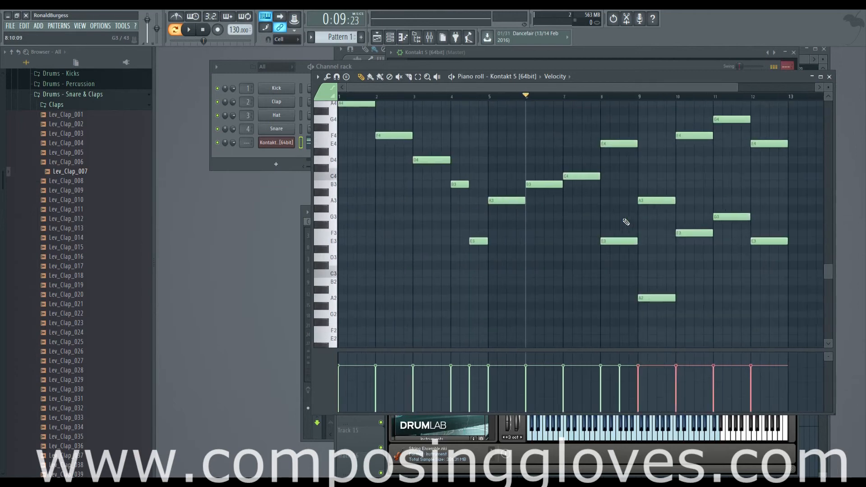
{"action": "scroll", "coordinate": [627, 223], "scroll_direction": "up", "scroll_amount": 8}
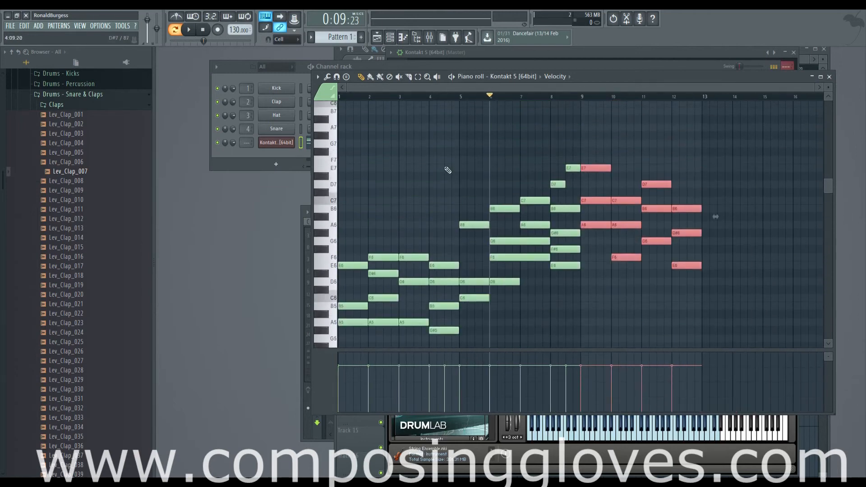